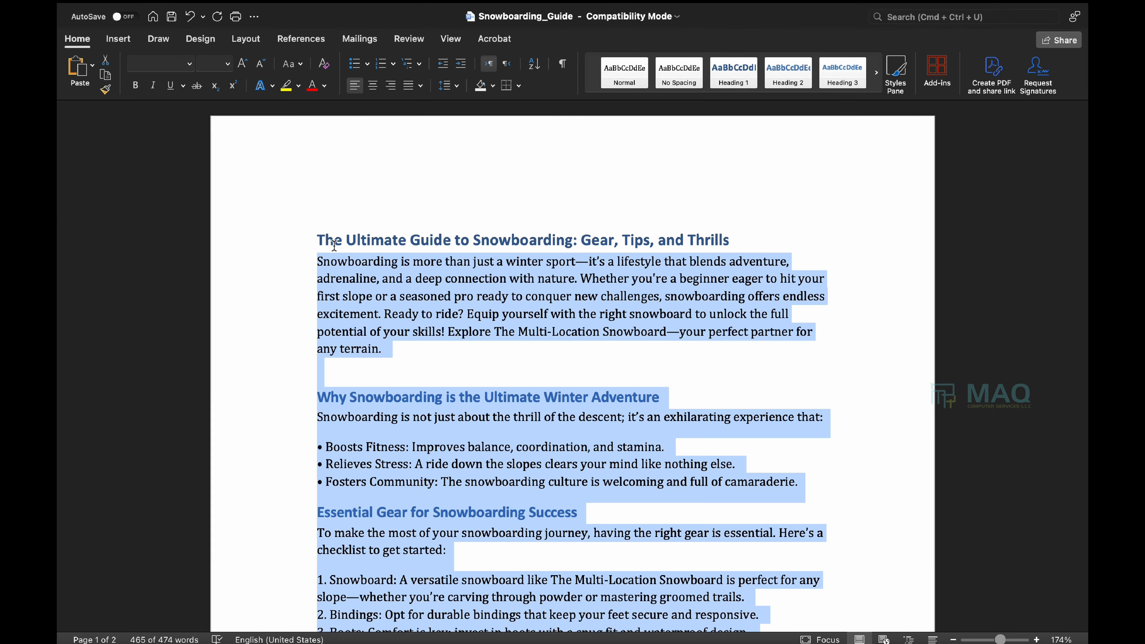
Review the Snowboarding_Guide document in Word, then switch to the Shopify admin in Chrome.
left_click(452, 158)
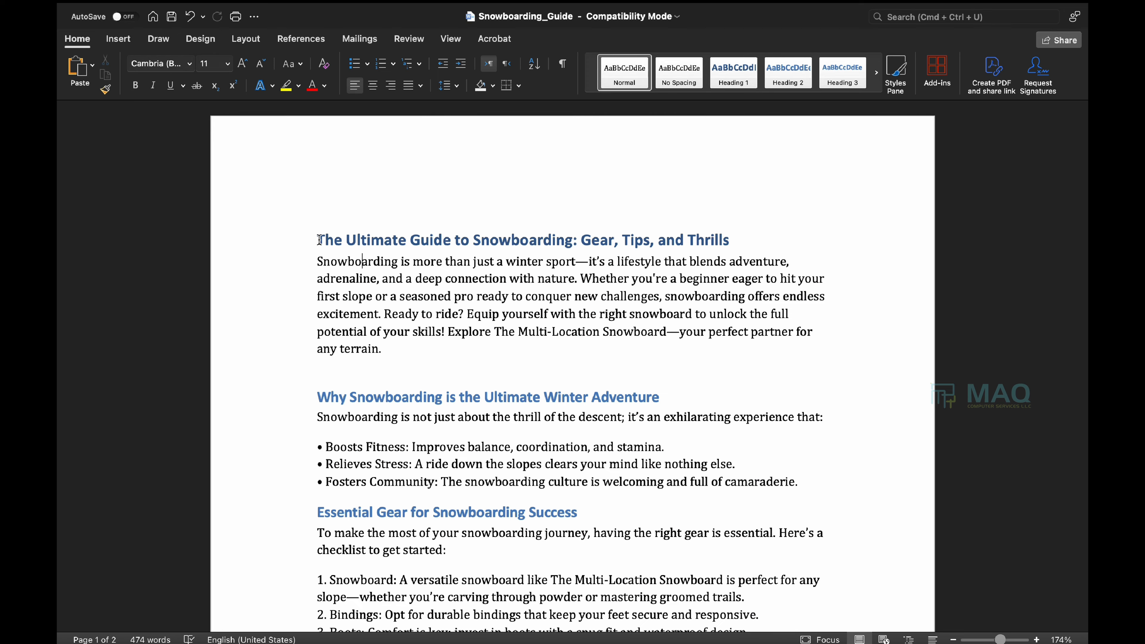
left_click_drag(318, 239, 766, 237)
left_click(623, 398)
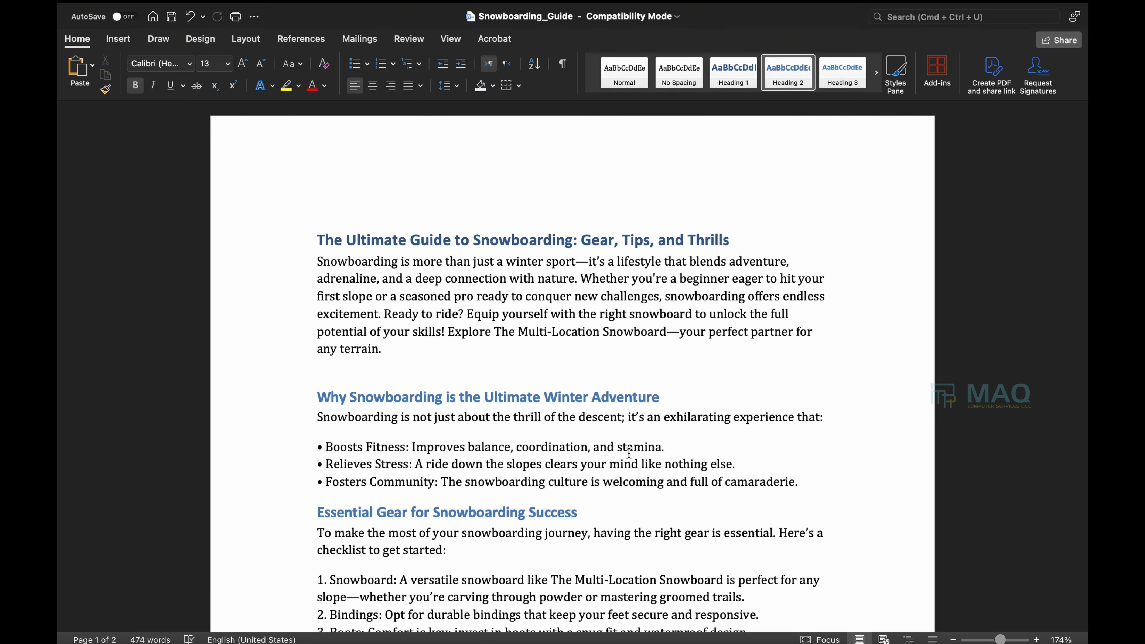
scroll(629, 453, "down", 20)
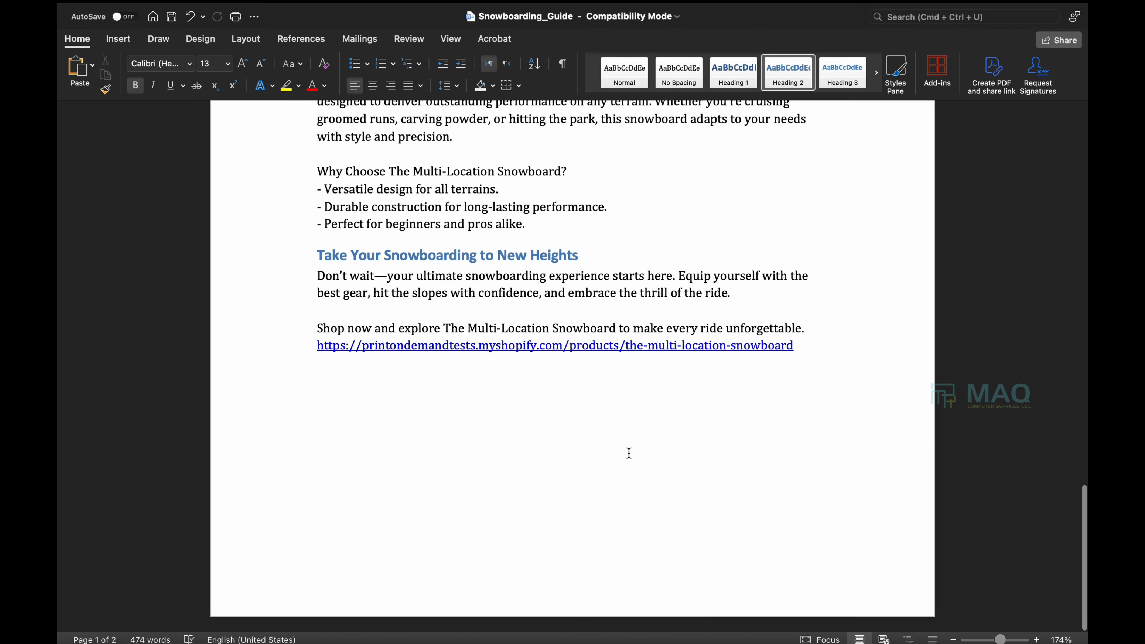
key("ctrl+Up")
left_click(661, 50)
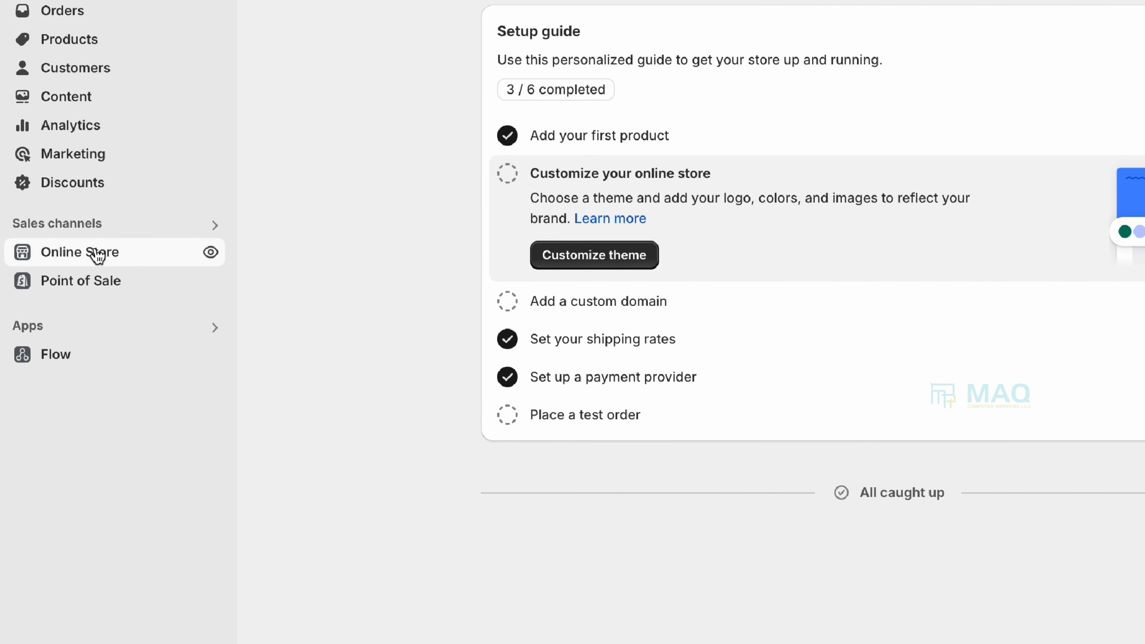
Create a new blog post from Online Store > Blog posts.
left_click(97, 255)
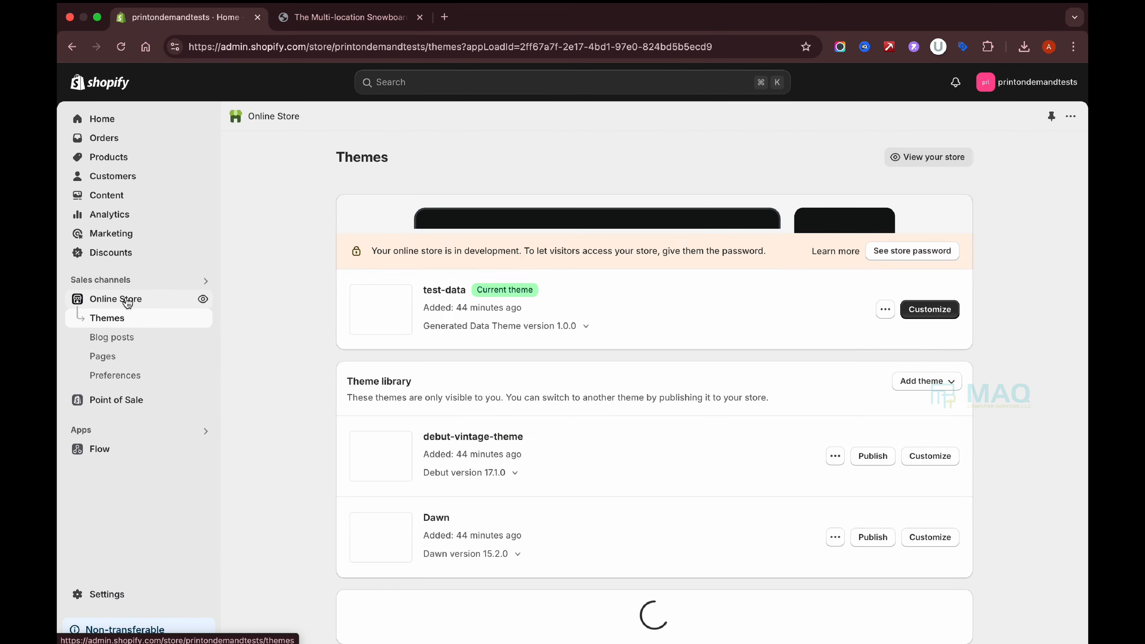
left_click(116, 344)
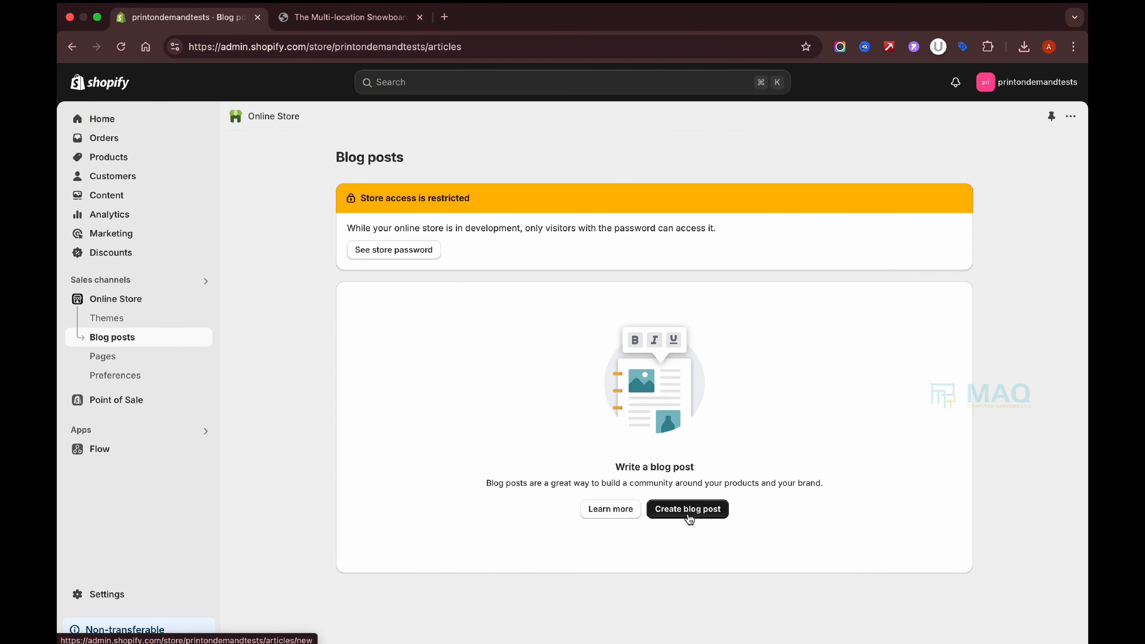
left_click(686, 514)
left_click(398, 227)
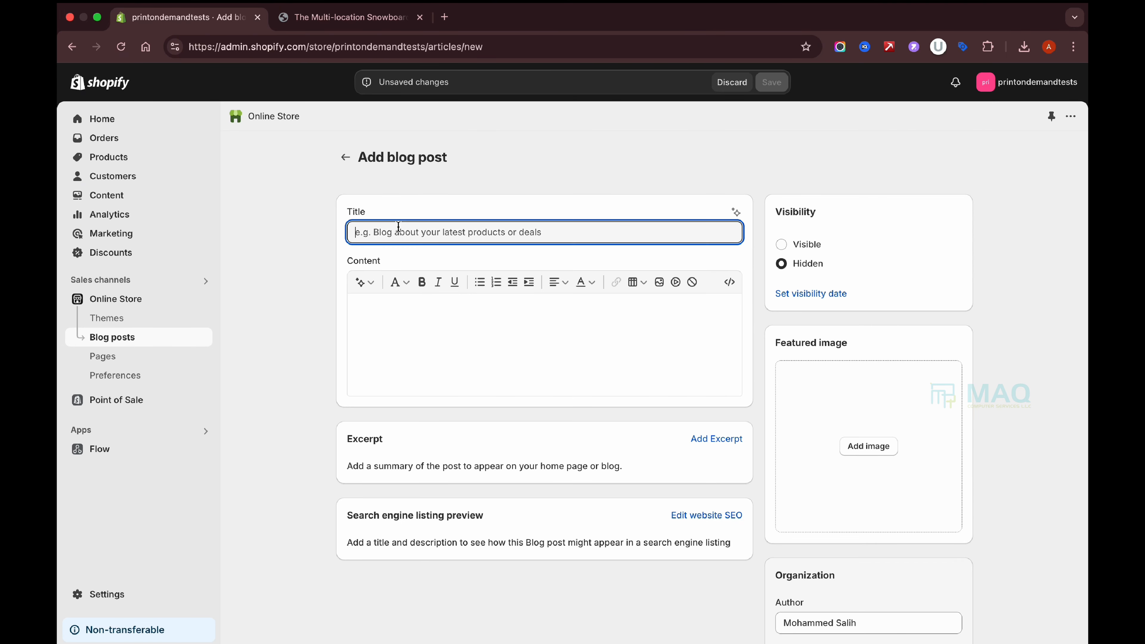
Copy the Word heading in as the title 'The Ultimate Guide to Snowboarding: Gear, Tips, and Thrills'.
key("ctrl+Up")
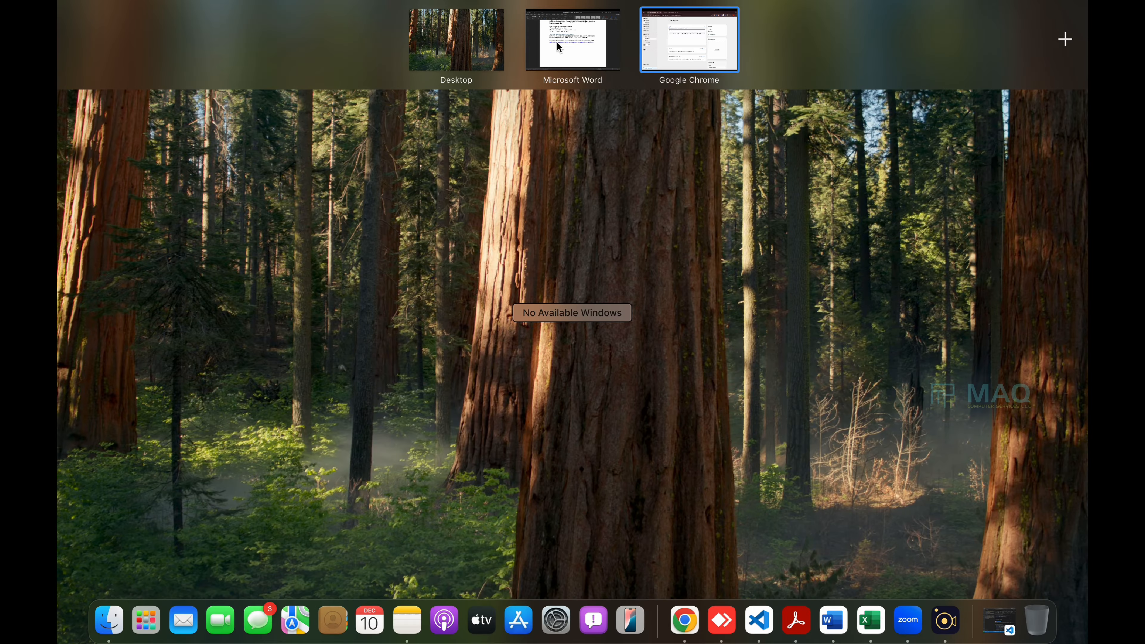
left_click(556, 41)
scroll(492, 310, "up", 20)
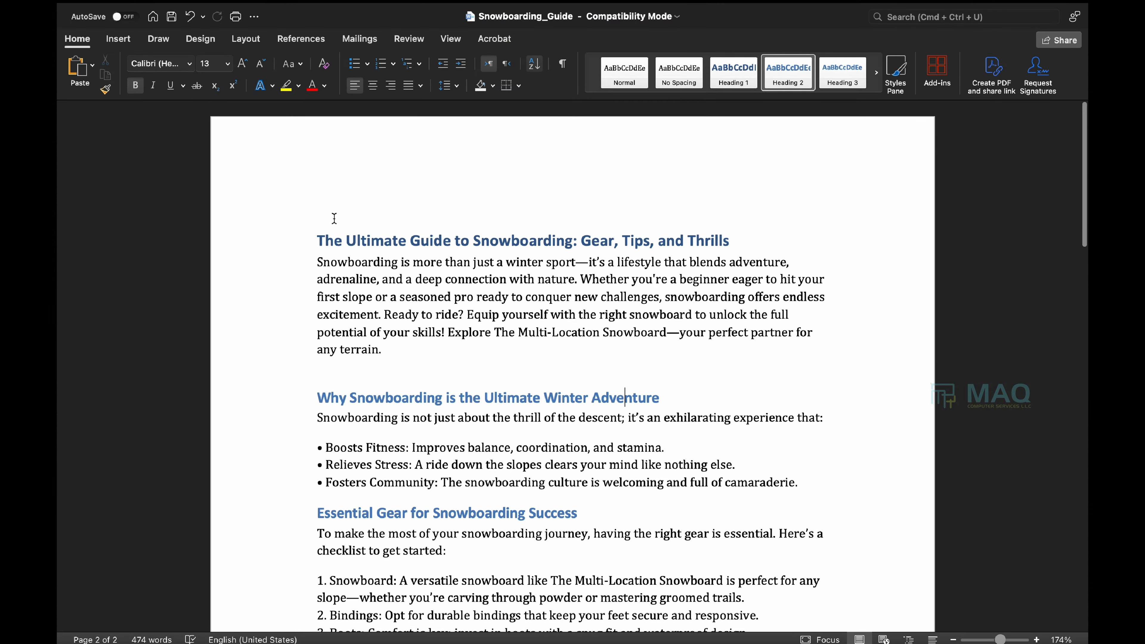
left_click_drag(312, 246, 839, 242)
key("super+c")
key("ctrl+Up")
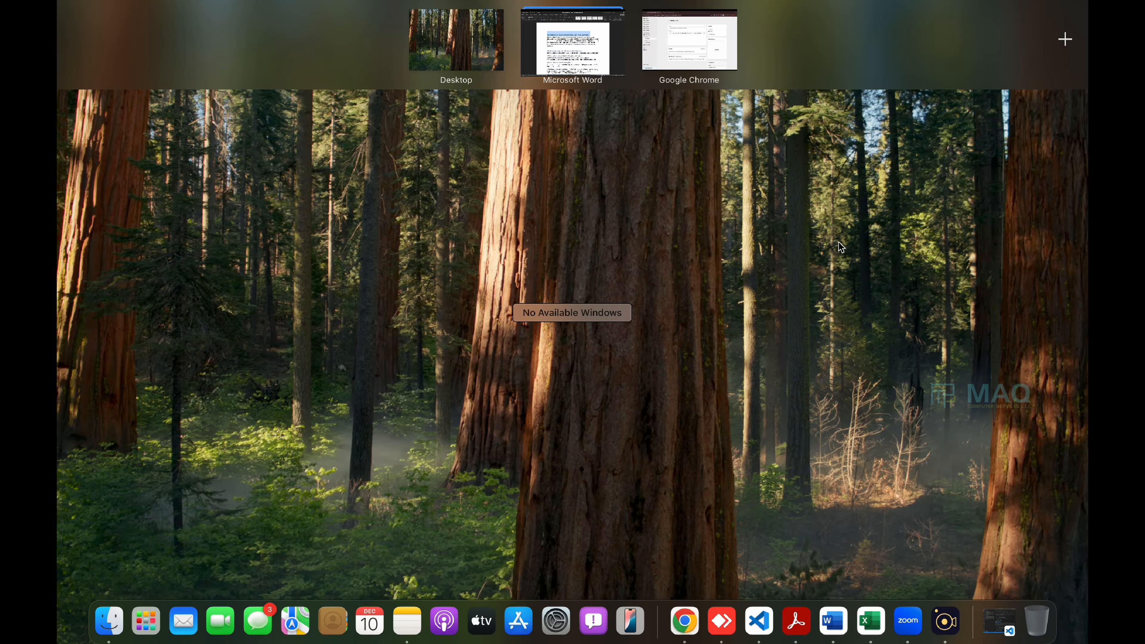
left_click(691, 40)
key("super+v")
left_click(433, 338)
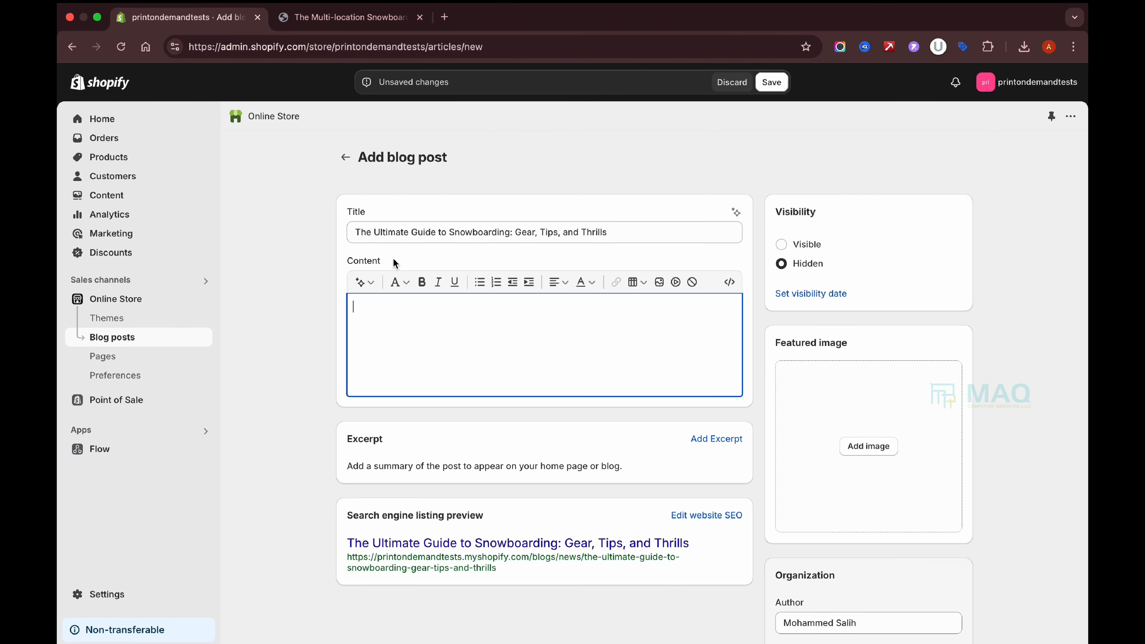
key("ctrl+Up")
left_click(568, 40)
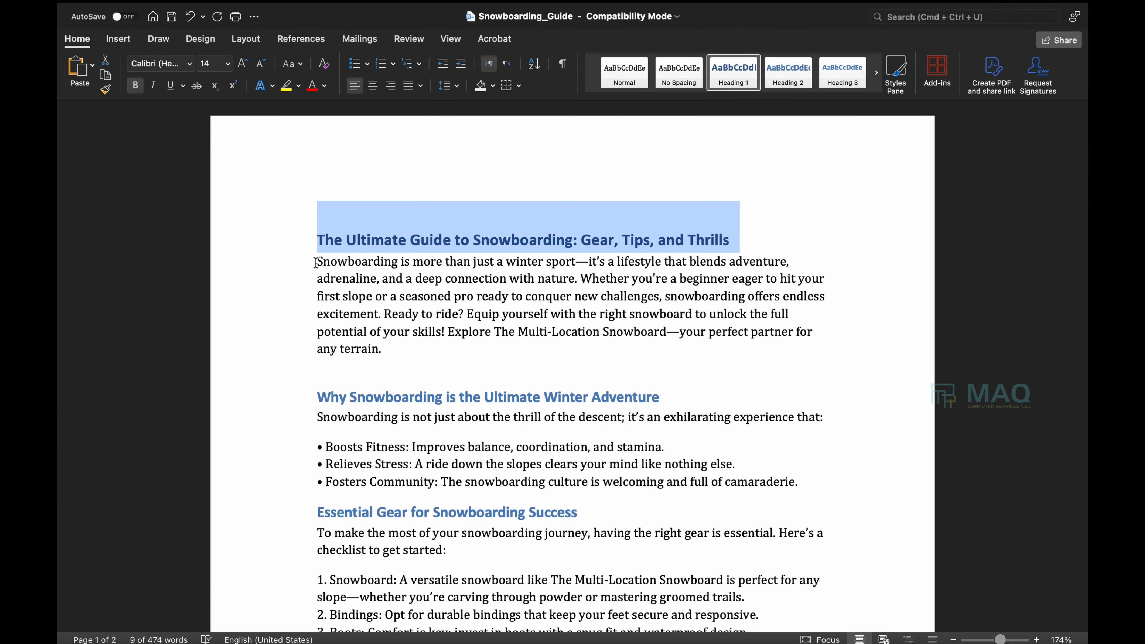
Paste the guide's full body text from Word into the post content.
left_click_drag(316, 263, 470, 470)
scroll(470, 471, "down", 20)
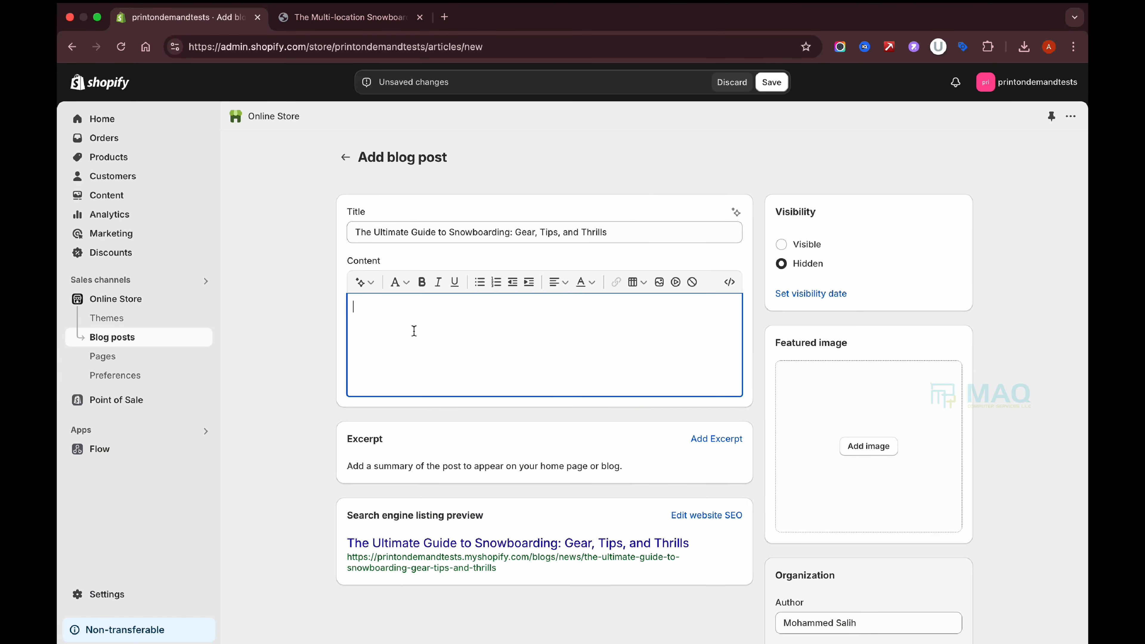
key("super+v")
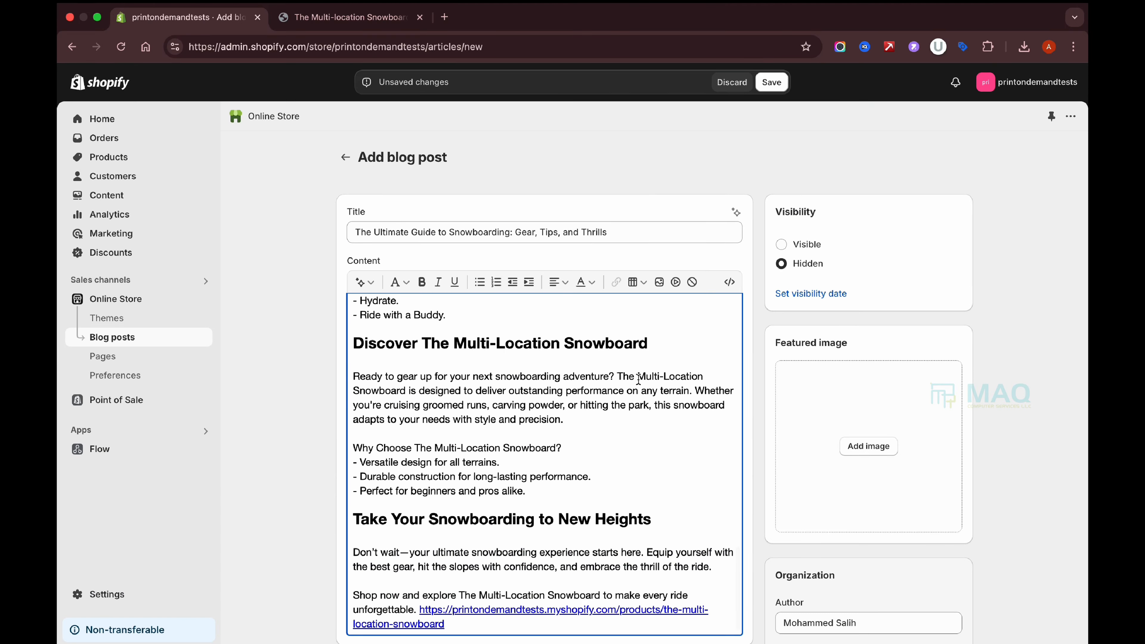
scroll(638, 380, "up", 20)
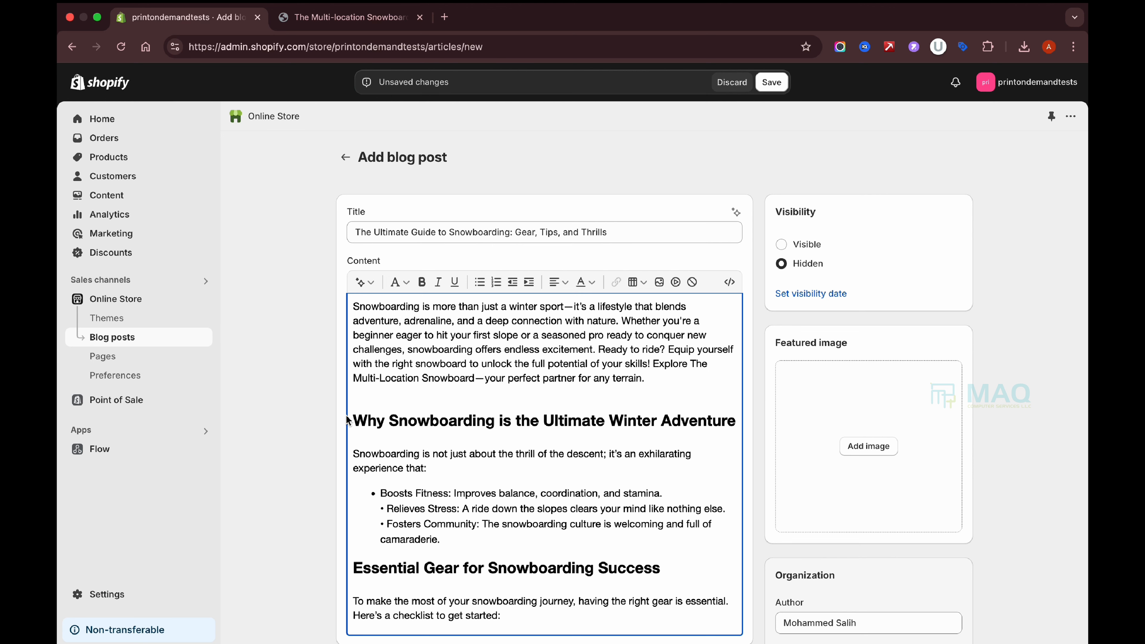
Format 'Why Snowboarding is the Ultimate Winter Adventure' as Heading 2.
left_click_drag(354, 417, 729, 433)
left_click(705, 416)
left_click_drag(352, 418, 557, 420)
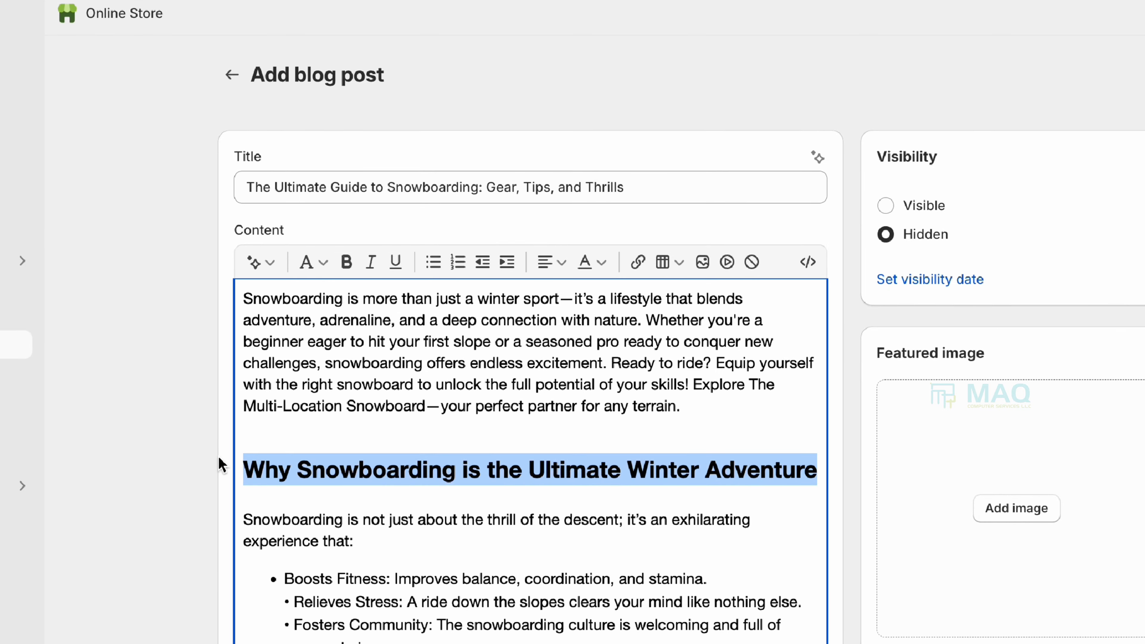
left_click(273, 469)
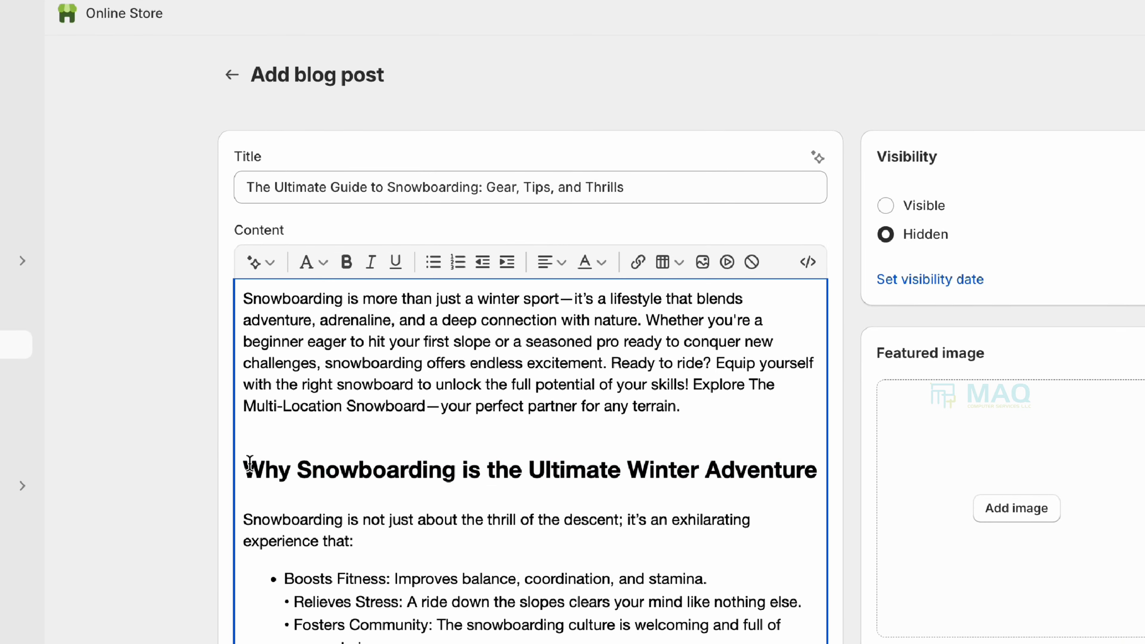
left_click_drag(247, 469, 830, 467)
left_click(320, 262)
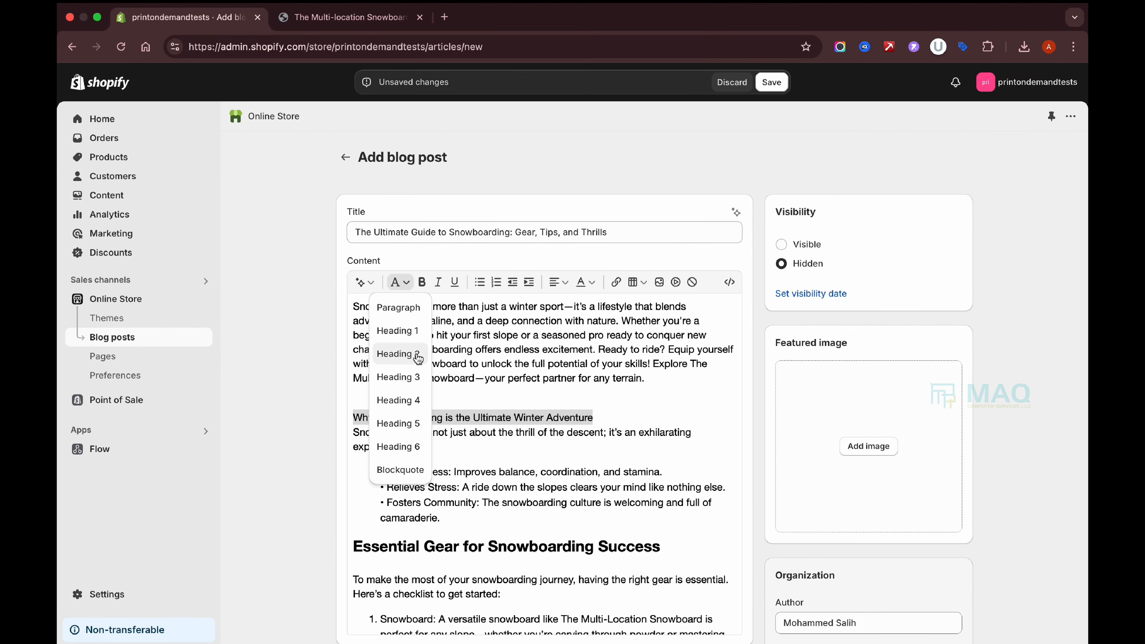
left_click(417, 363)
Check the formatting of the Top Tips for Beginners and Advanced Techniques headings.
scroll(520, 477, "down", 2)
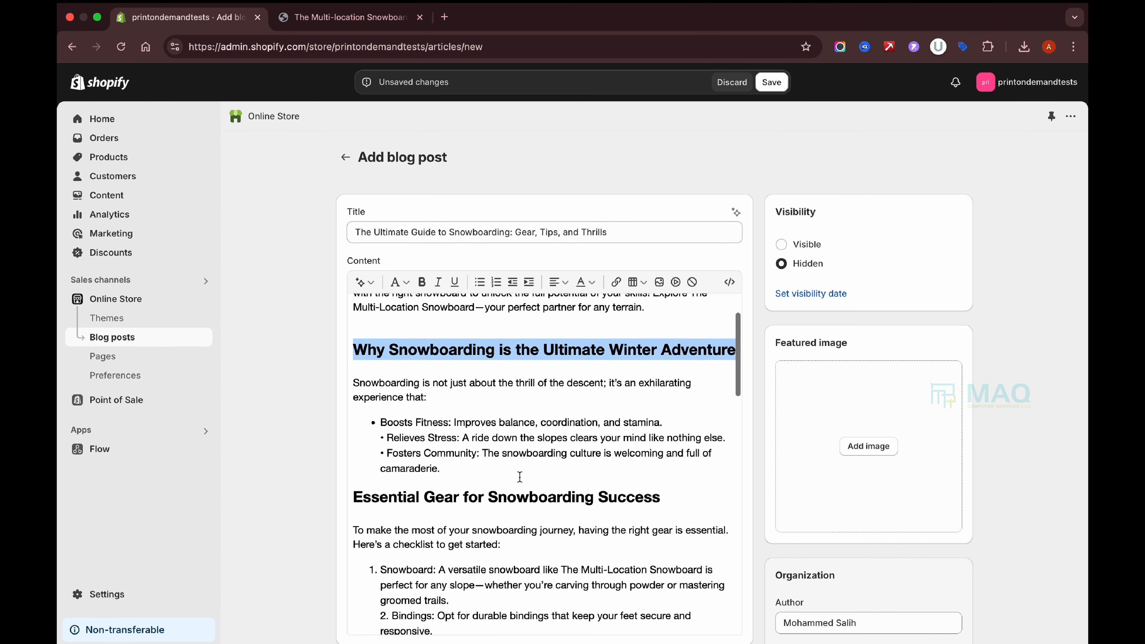
left_click_drag(352, 489, 729, 487)
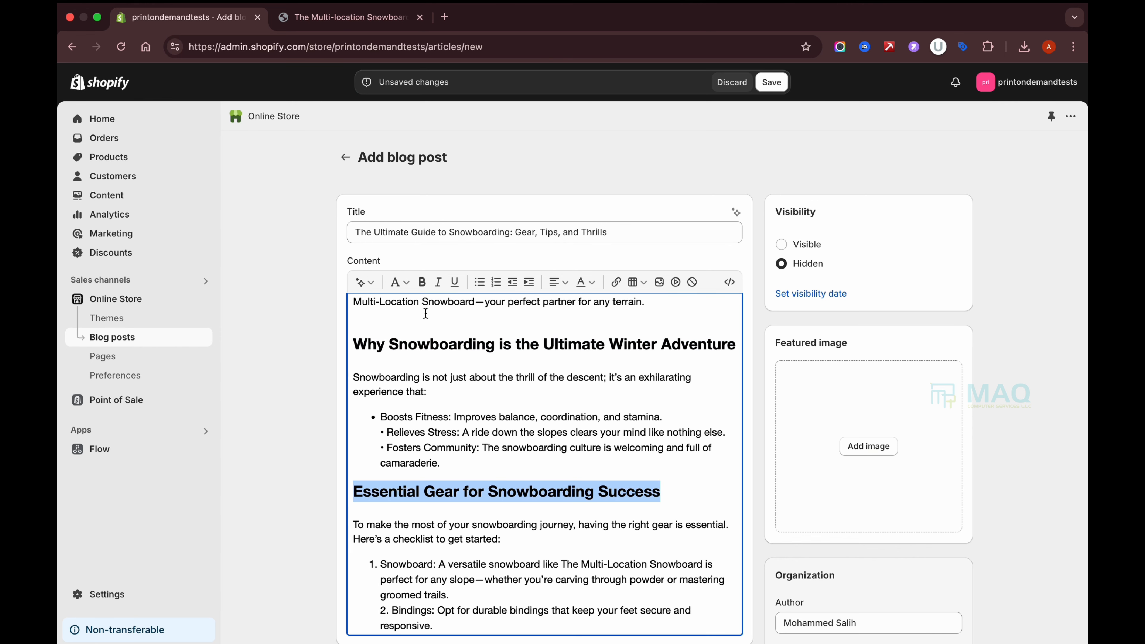
left_click(406, 282)
left_click(579, 475)
scroll(579, 475, "down", 3)
scroll(575, 471, "down", 2)
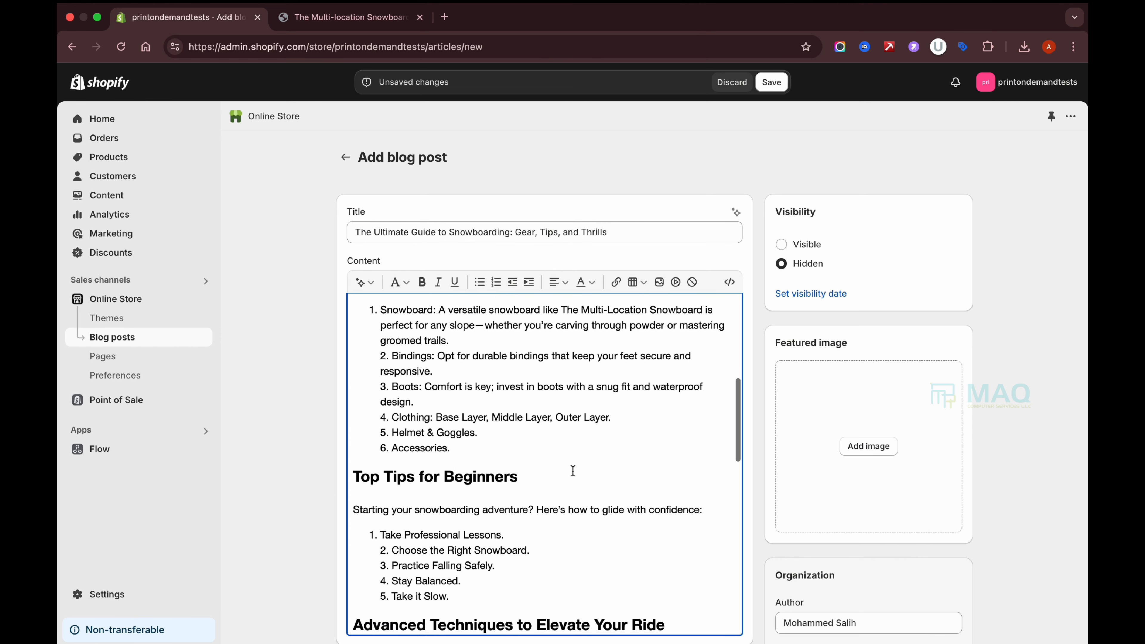
left_click(543, 477)
scroll(704, 549, "down", 2)
left_click(681, 541)
scroll(680, 539, "down", 5)
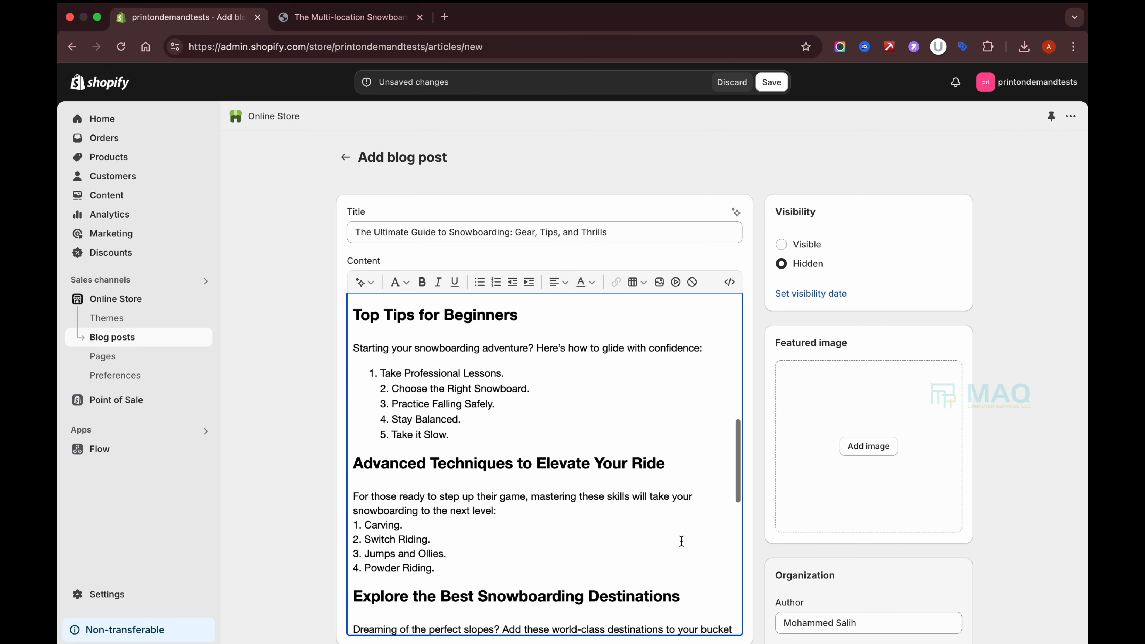
Review the Explore the Best Snowboarding Destinations and Safety Tips for a Fun Ride headings.
left_click_drag(352, 433, 589, 433)
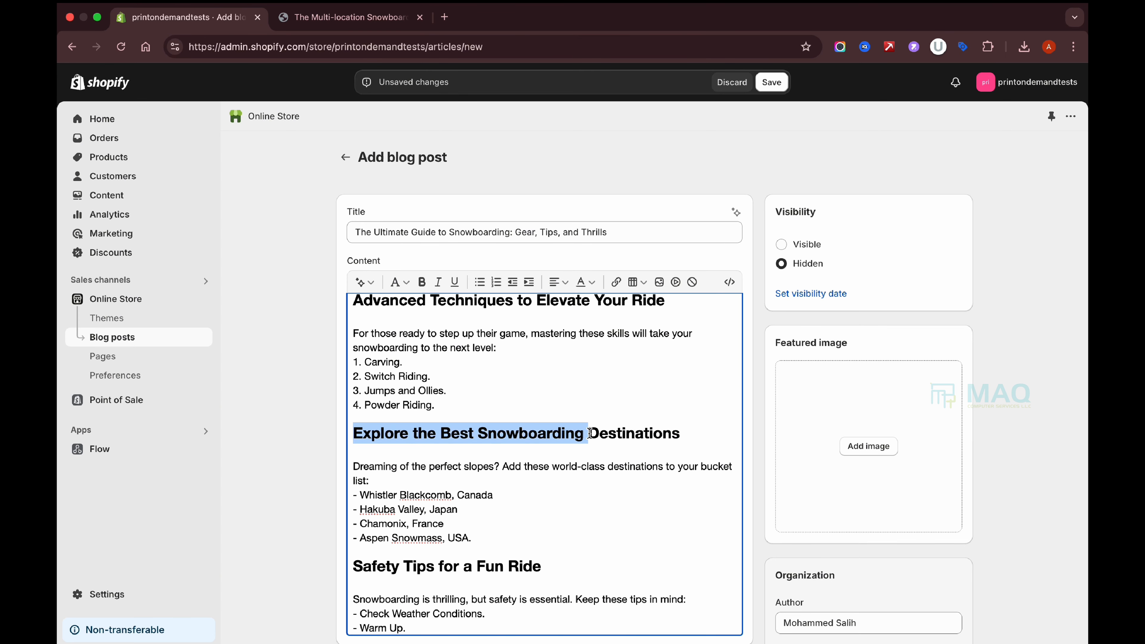
left_click_drag(354, 564, 567, 562)
scroll(573, 554, "down", 8)
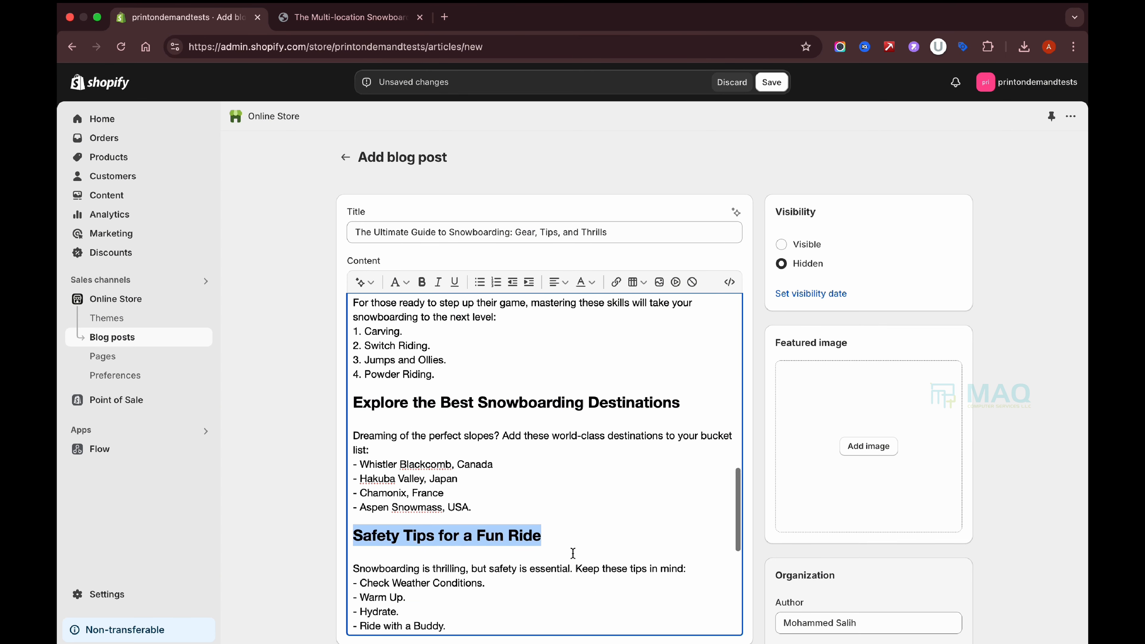
scroll(577, 381, "up", 15)
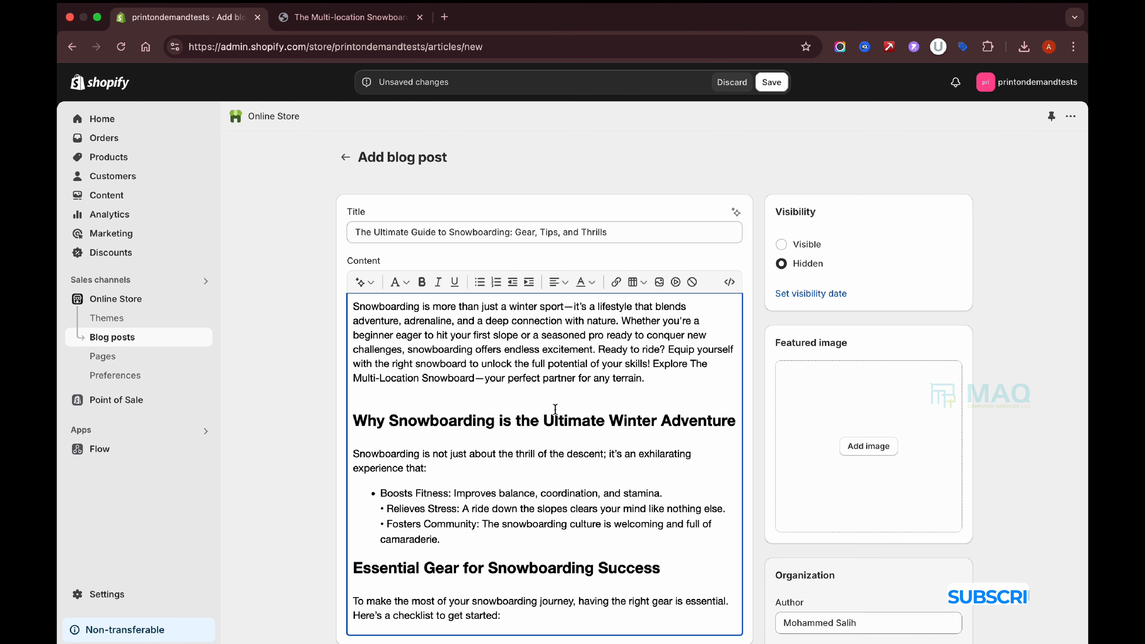
Move the 'Explore The Multi-Location Snowboard' sentence onto its own paragraph.
left_click(515, 390)
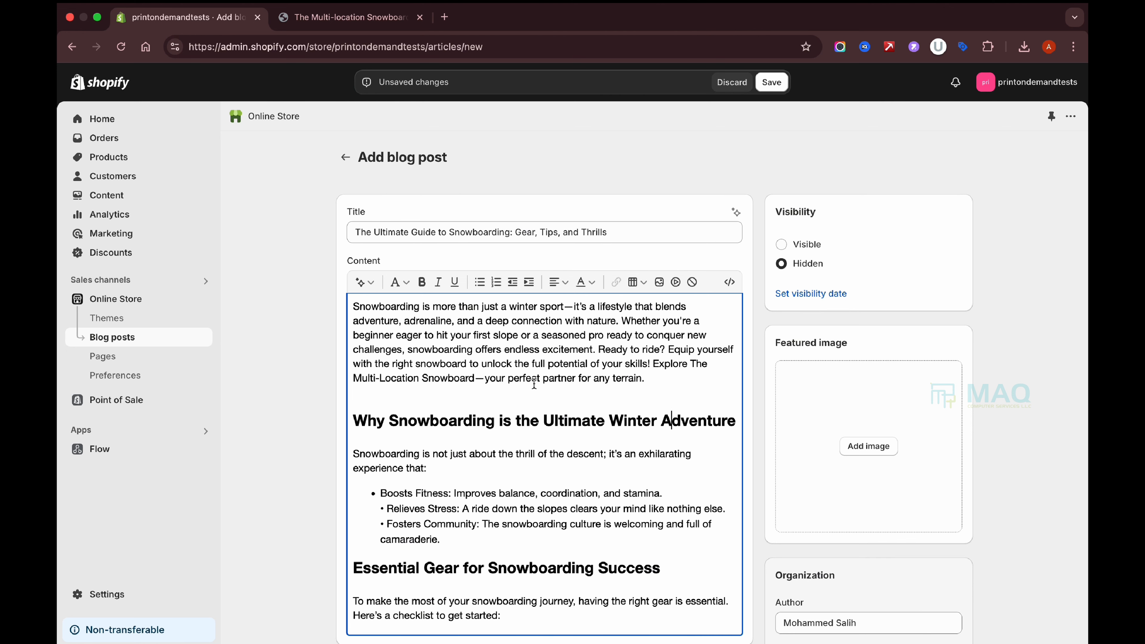
scroll(564, 370, "down", 15)
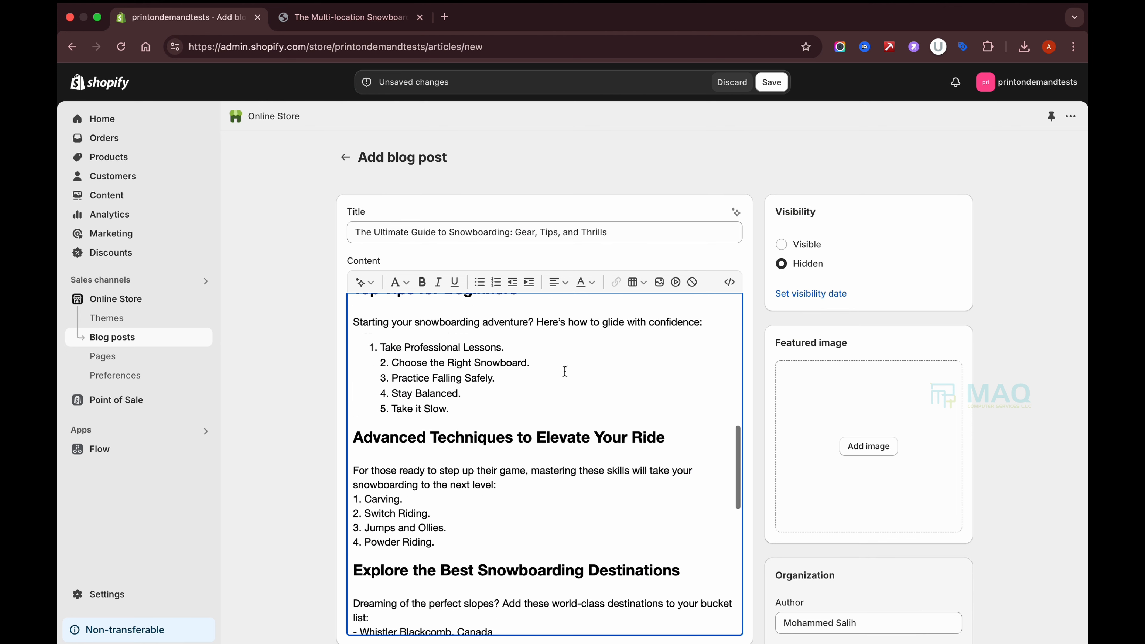
scroll(589, 450, "down", 3)
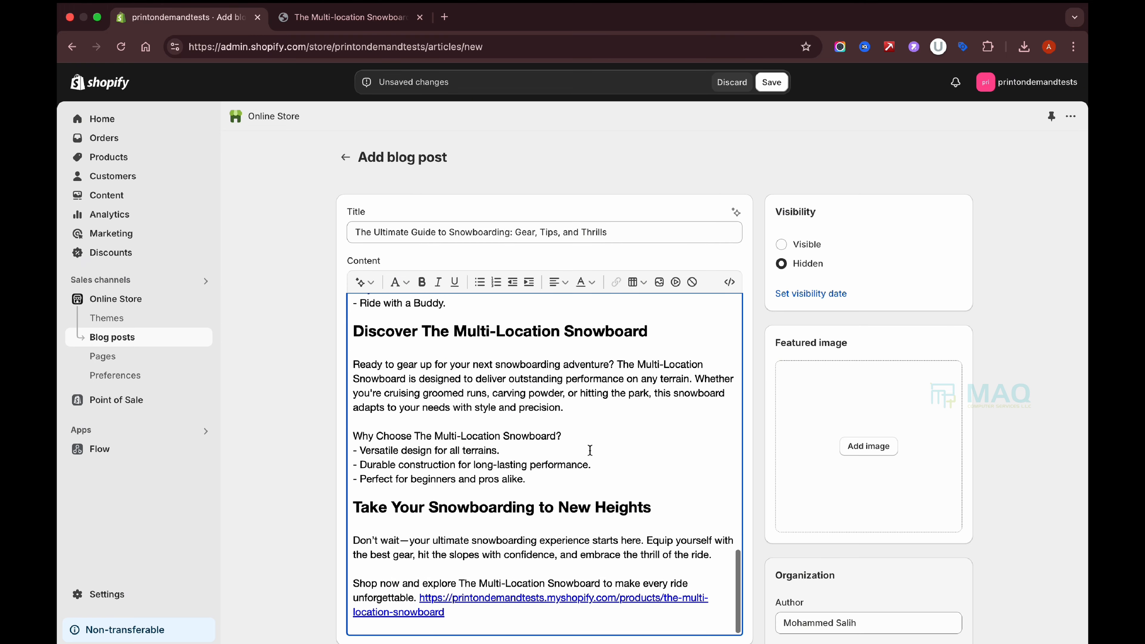
scroll(589, 428, "up", 20)
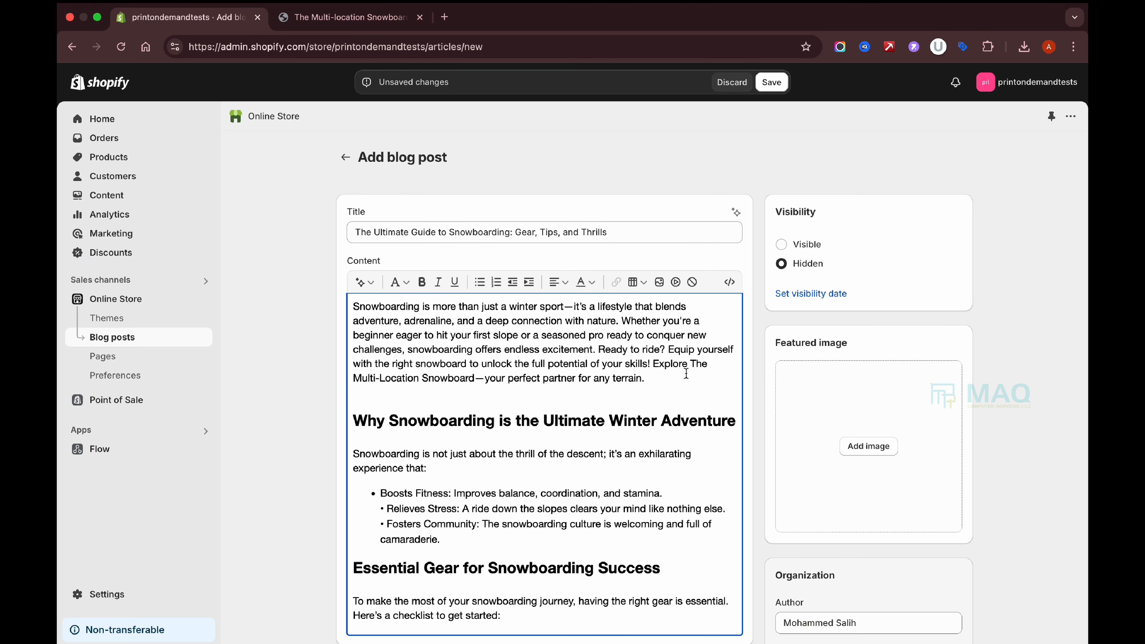
left_click(654, 364)
key("Return")
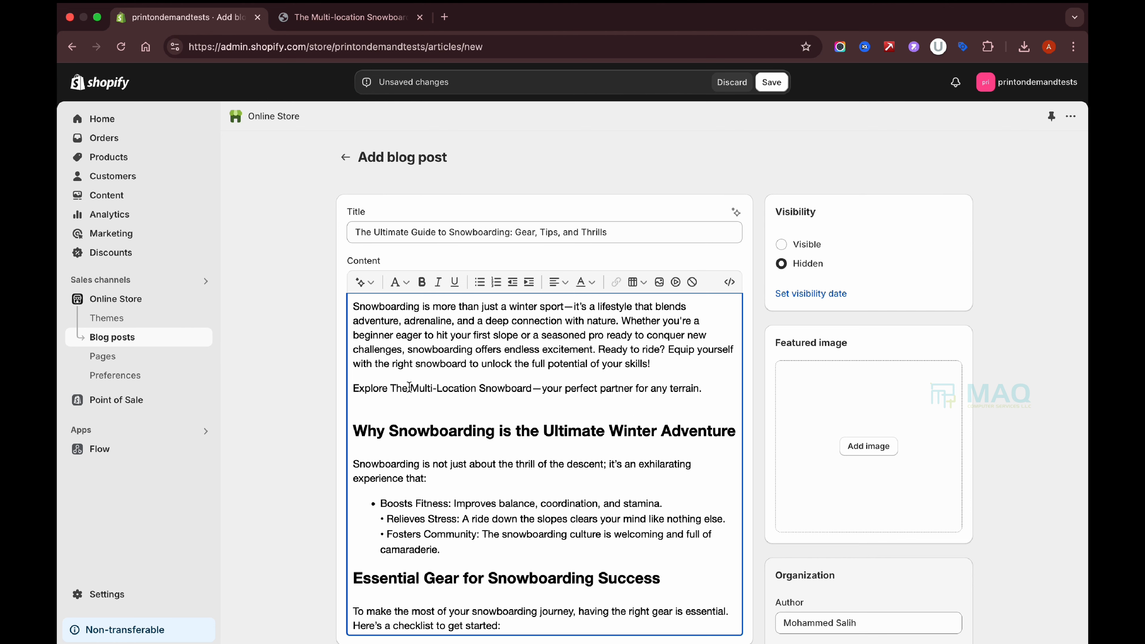
Copy the snowboard product page's address from its browser tab.
left_click(374, 19)
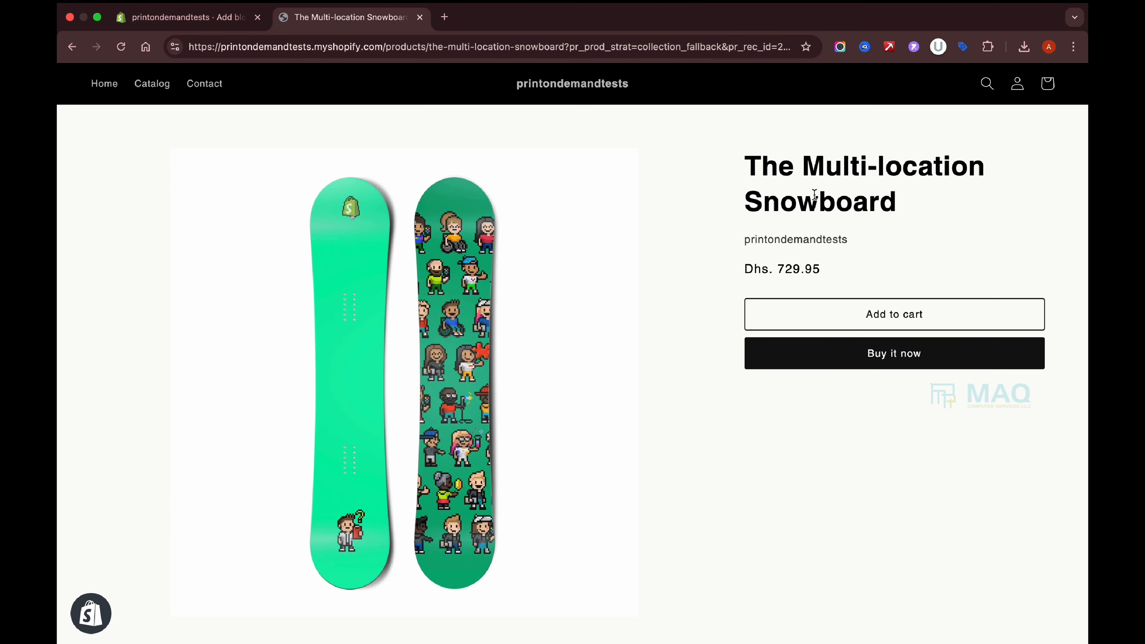
left_click(185, 18)
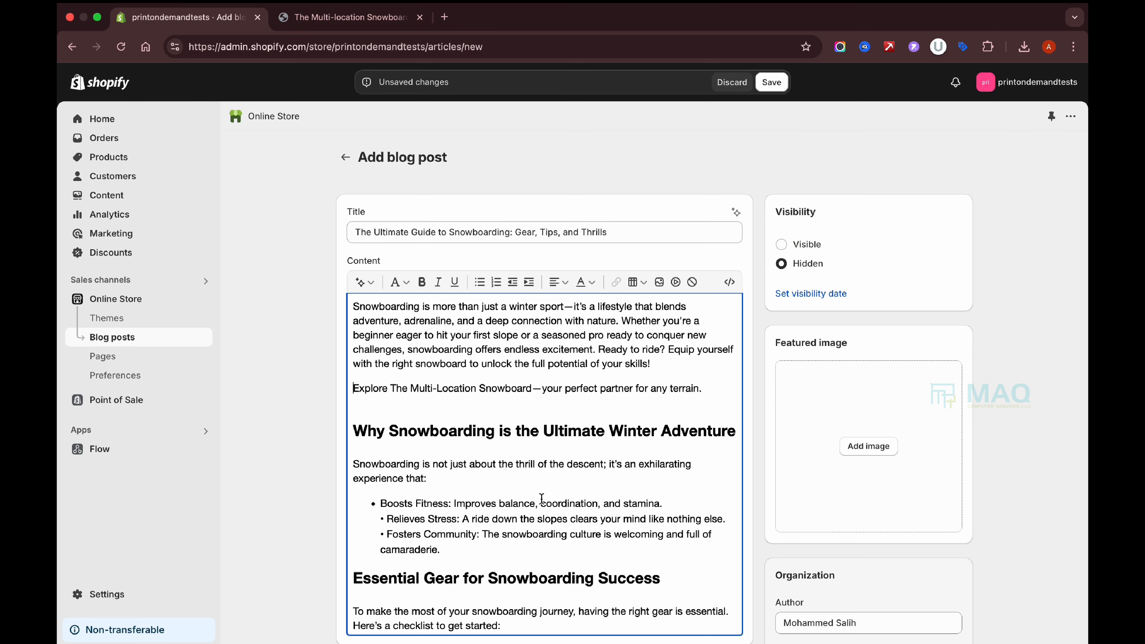
left_click(378, 22)
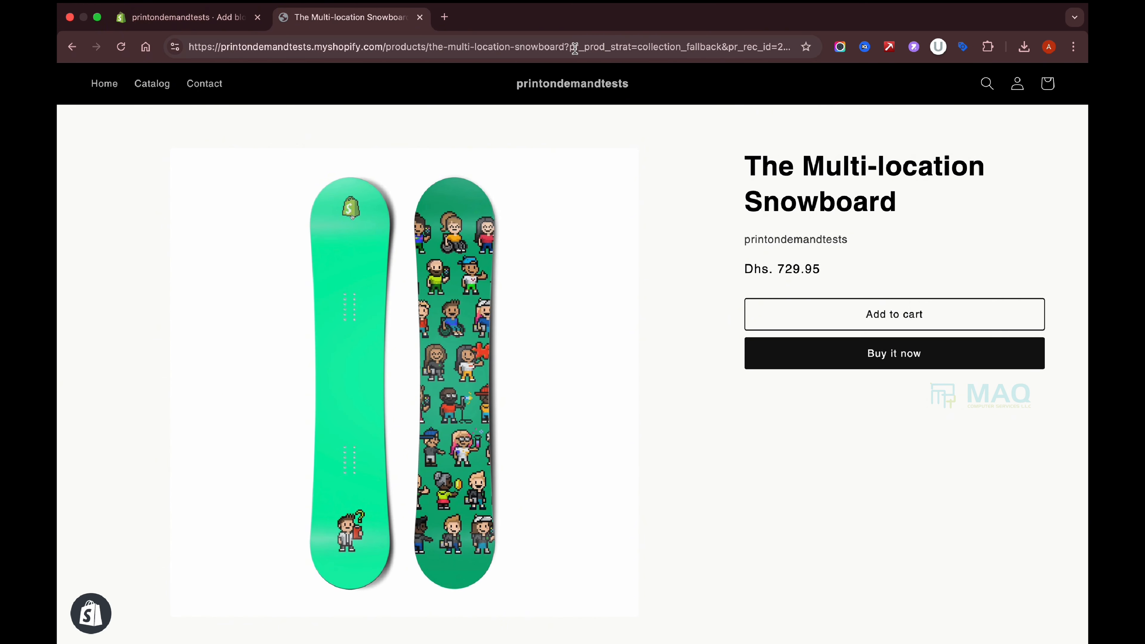
left_click_drag(564, 46, 165, 40)
key("ctrl+c")
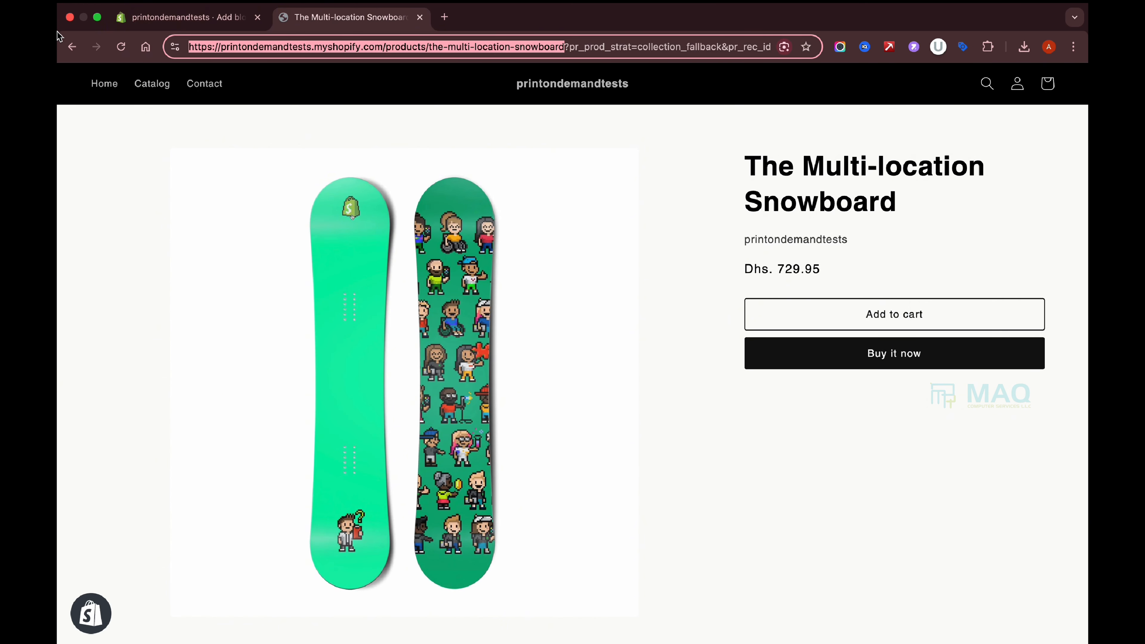
left_click(169, 18)
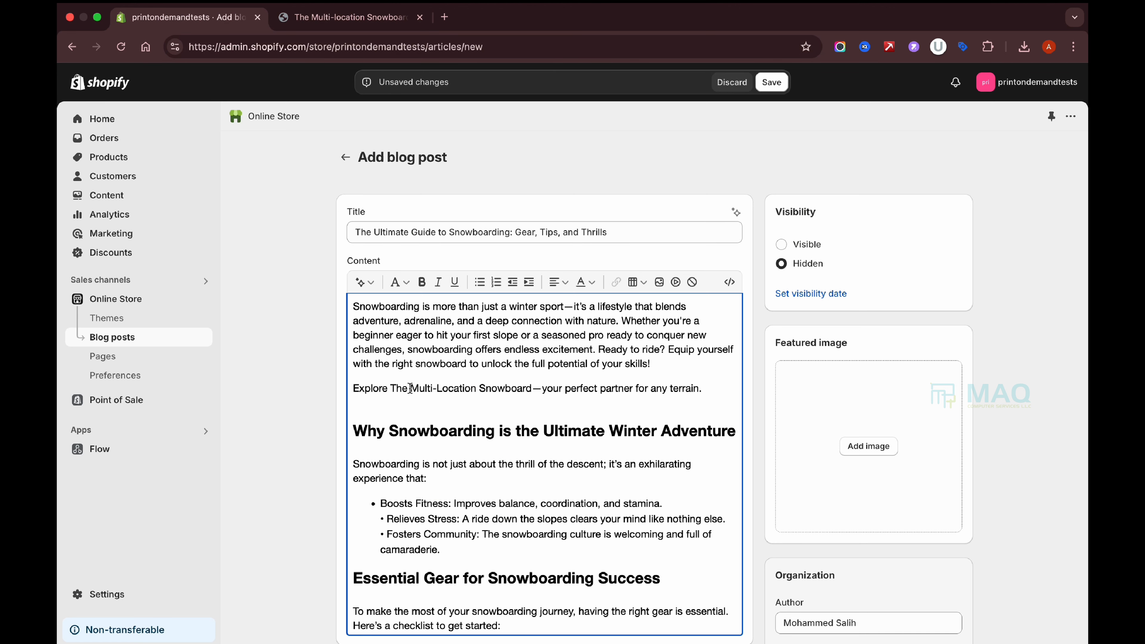
Link 'The Multi-Location Snowboard' in the intro to the product page.
left_click_drag(391, 388, 517, 387)
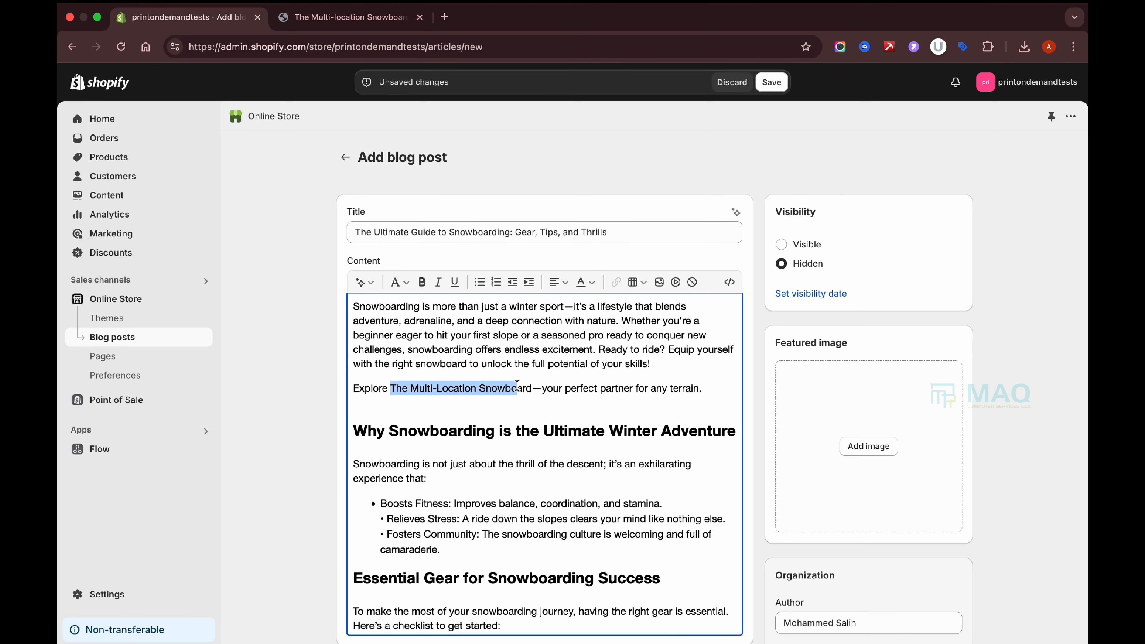
left_click(616, 282)
key("ctrl+v")
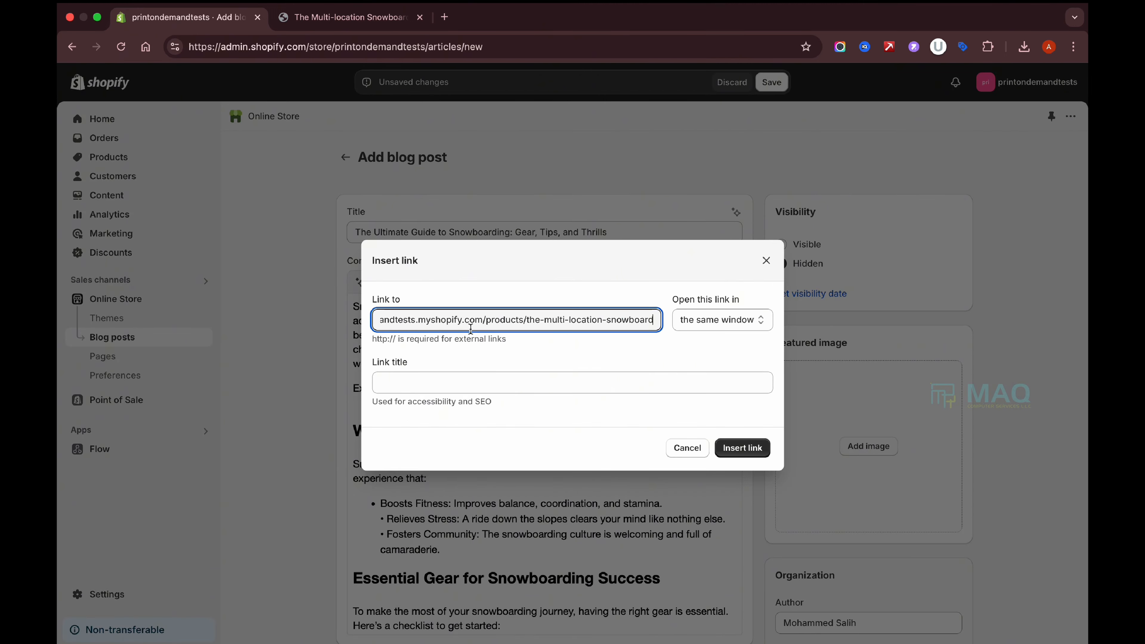
left_click(738, 448)
Start linking the last paragraph's 'The Multi-Location Snowboard' to the product page address.
left_click_drag(460, 595, 601, 600)
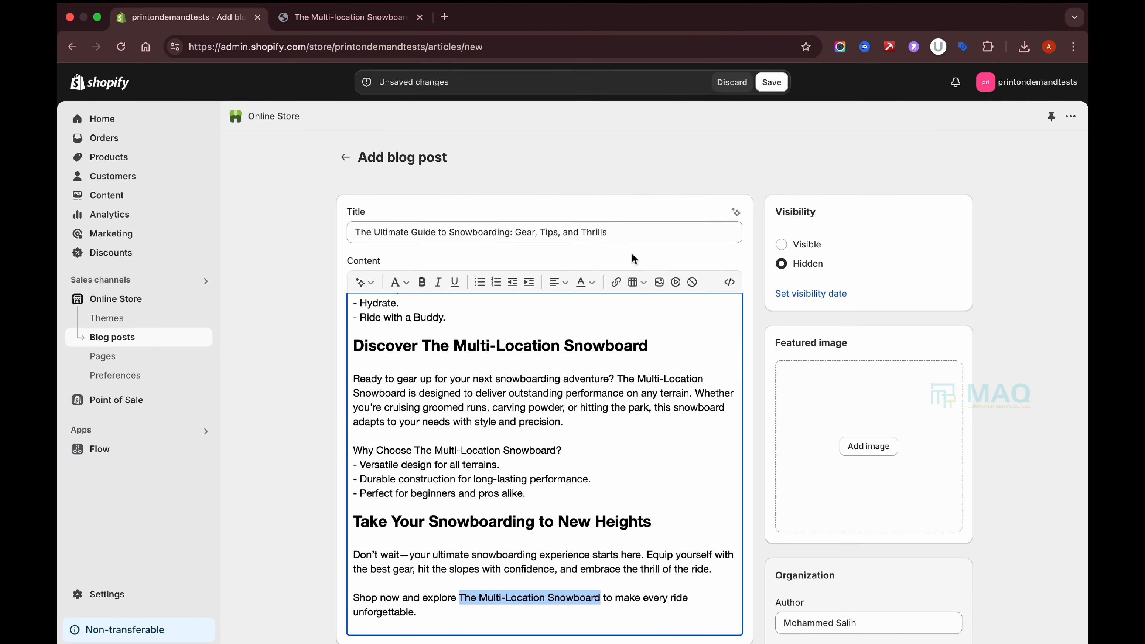
left_click(615, 281)
left_click(526, 324)
key("ctrl+v")
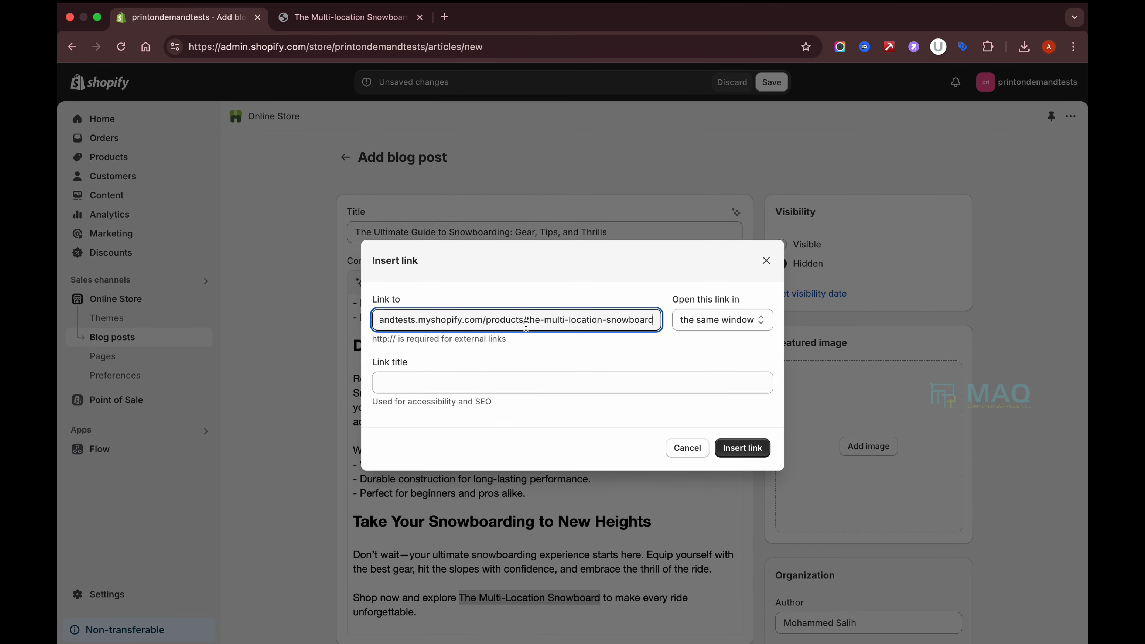
scroll(444, 334, "left", 2)
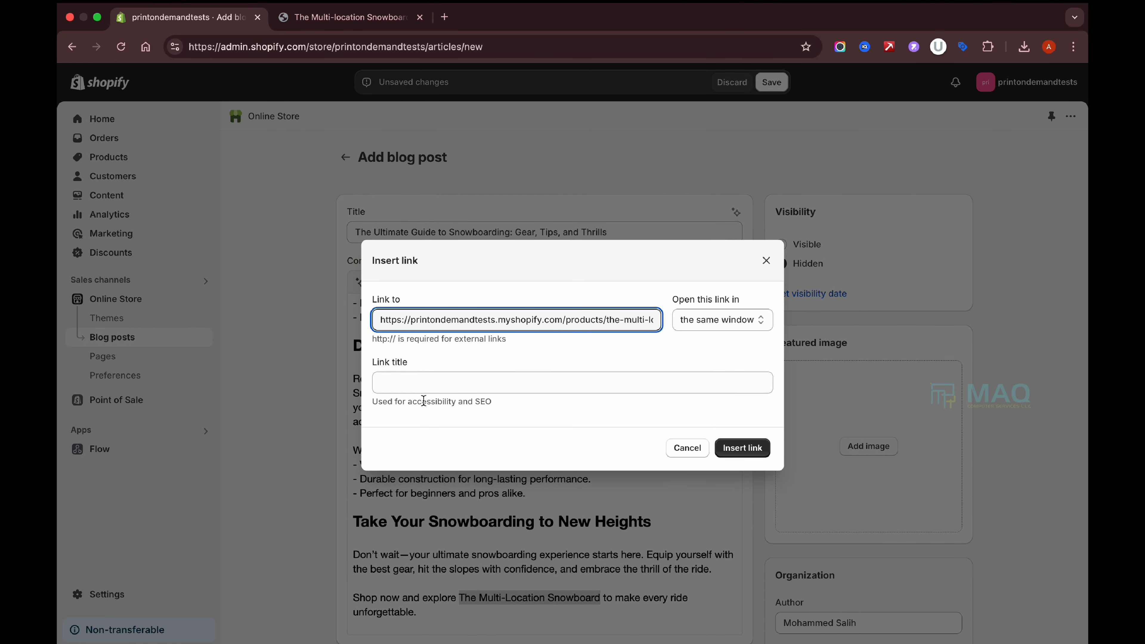
Give that link the title 'The Multi-location Snowboard' from the product page and insert it.
left_click(426, 381)
left_click_drag(379, 368, 428, 366)
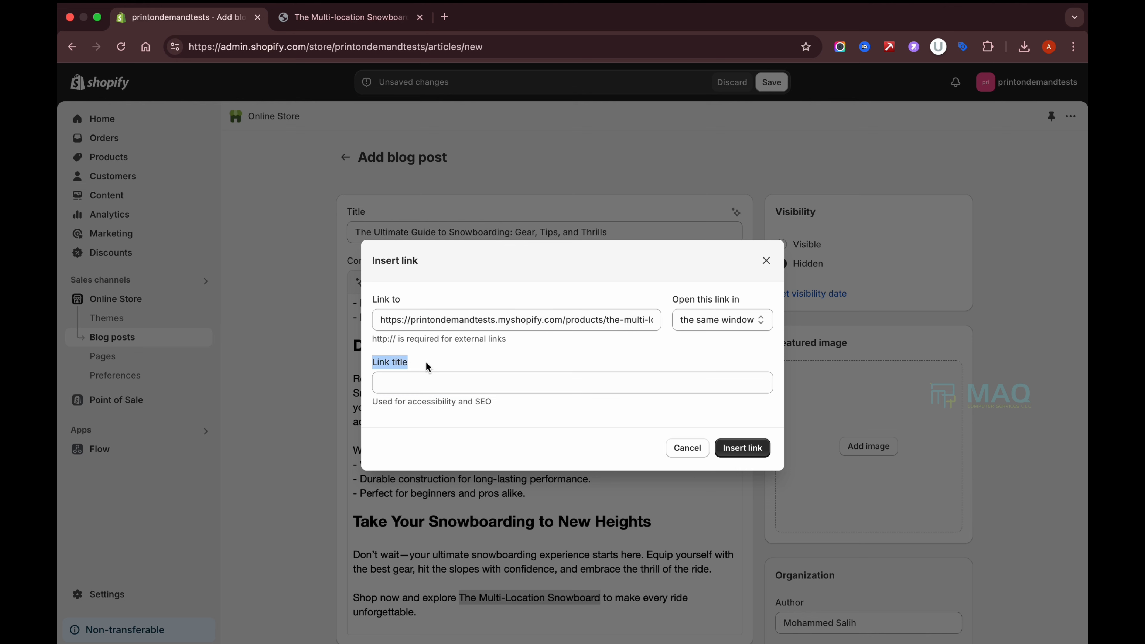
left_click(411, 387)
left_click(370, 18)
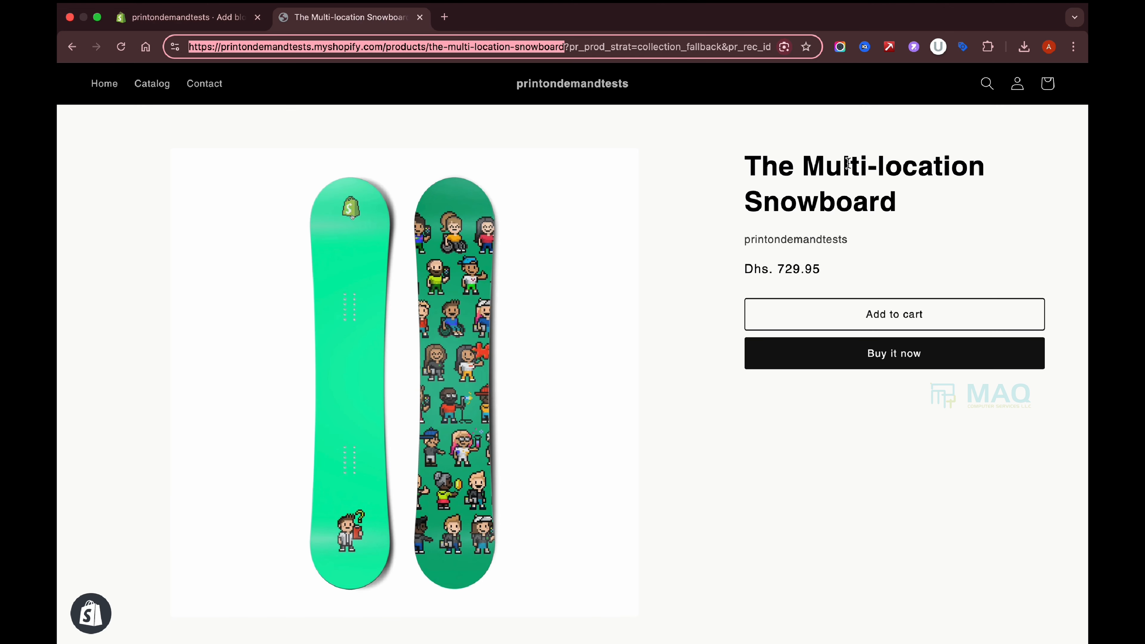
left_click_drag(743, 166, 909, 211)
key("super+c")
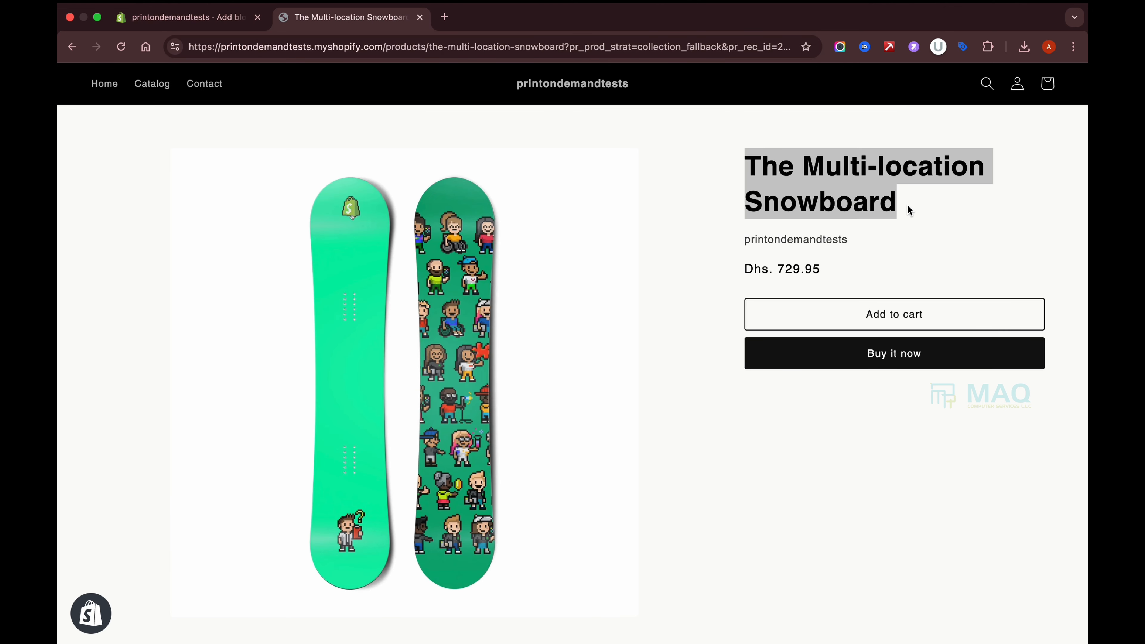
left_click(221, 13)
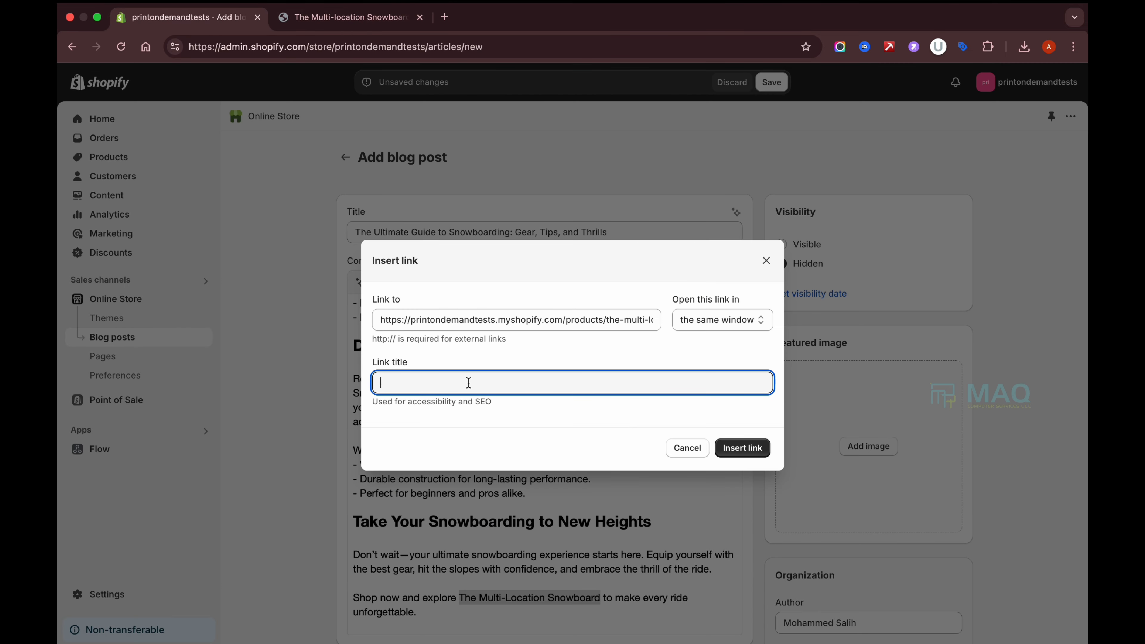
key("super+v")
left_click(743, 447)
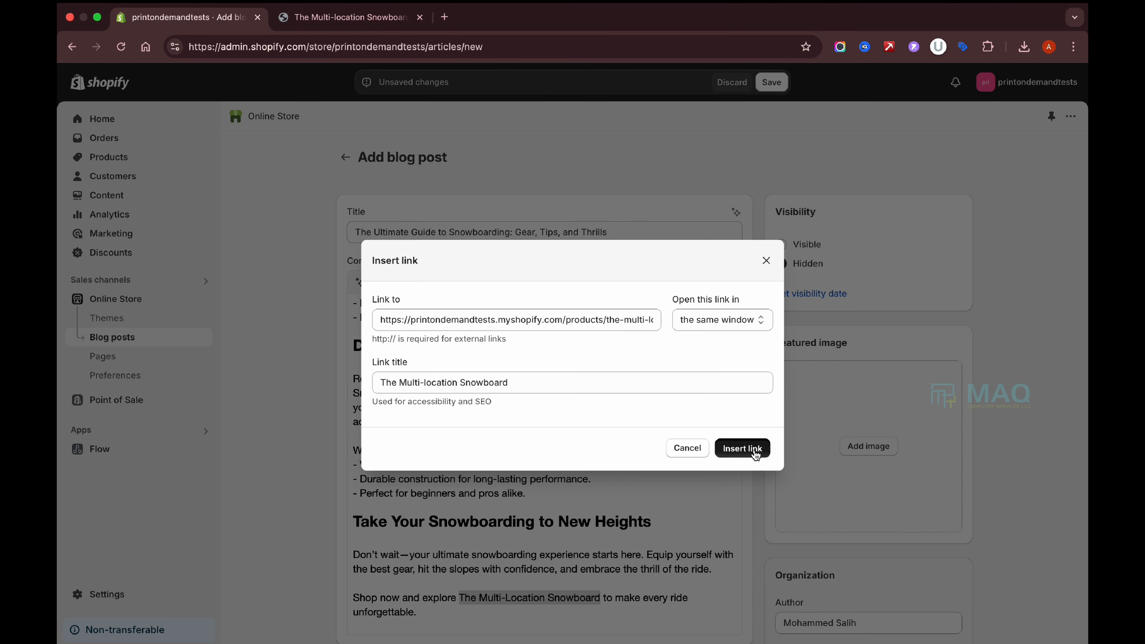
scroll(666, 548, "down", 3)
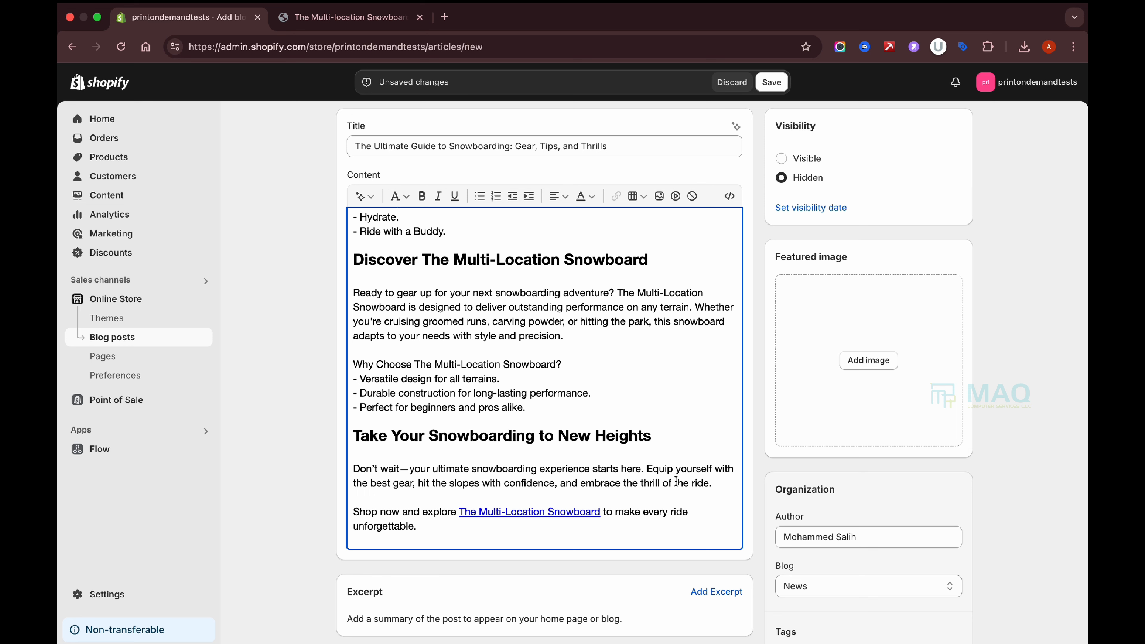
scroll(676, 481, "up", 5)
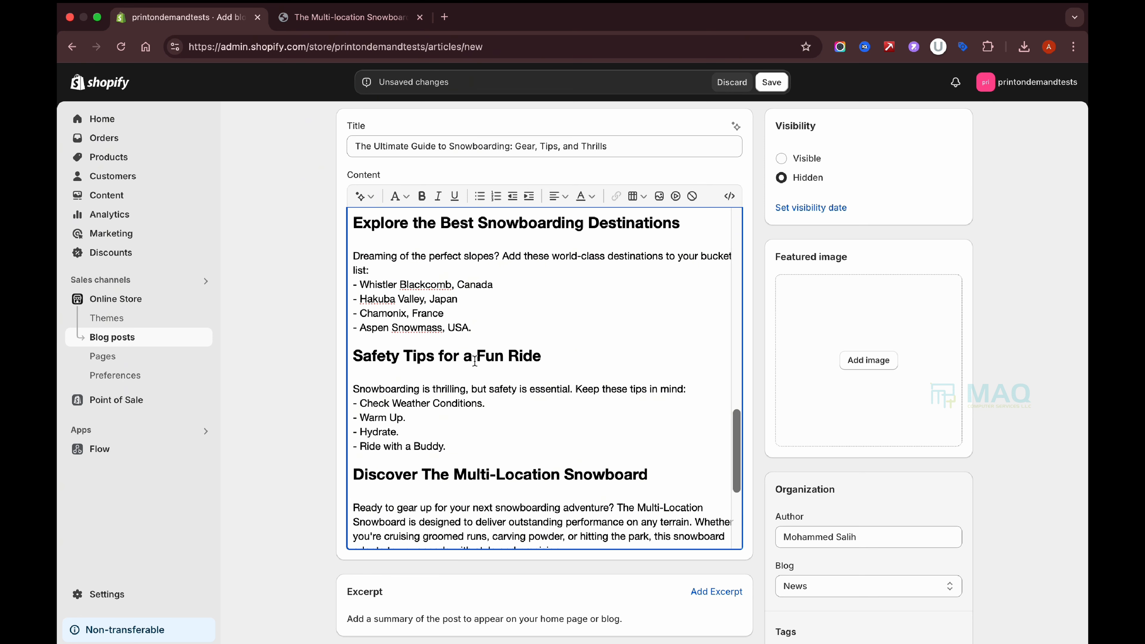
scroll(650, 468, "down", 5)
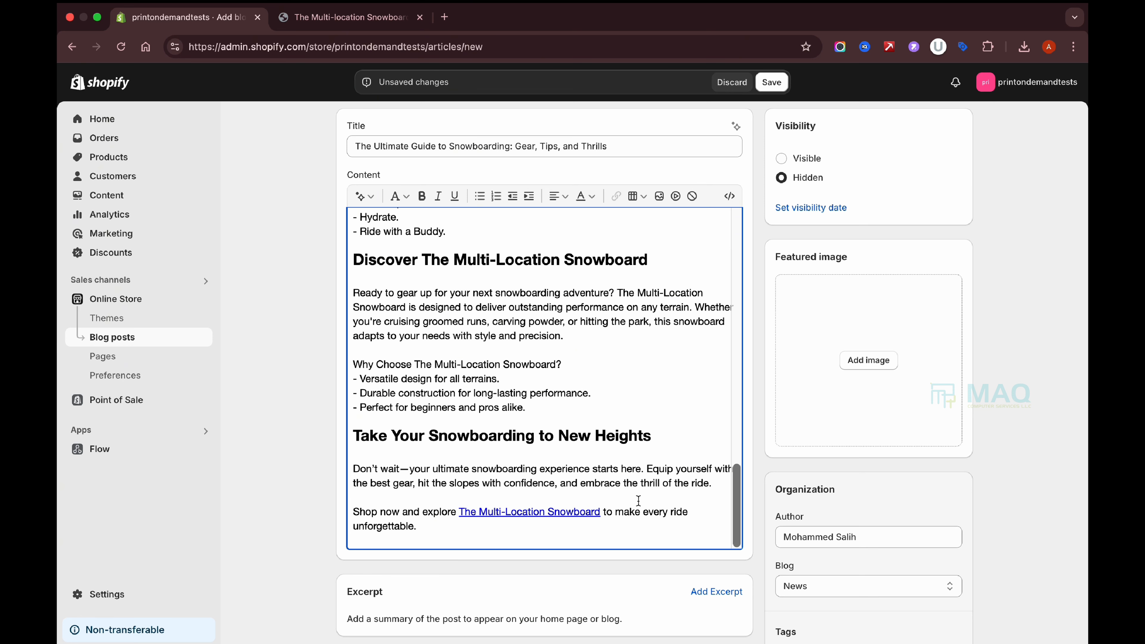
scroll(638, 500, "up", 15)
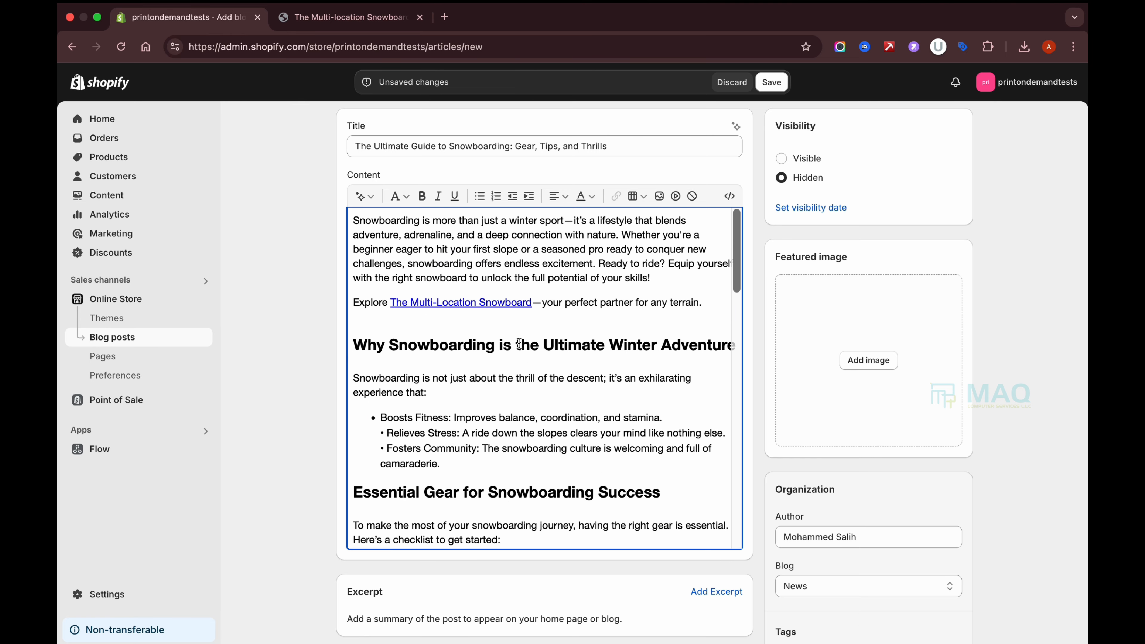
Insert the teal Main_589fc064 snowboard image on a new line under the Essential Gear heading.
scroll(487, 423, "down", 1)
left_click(652, 431)
key("Return")
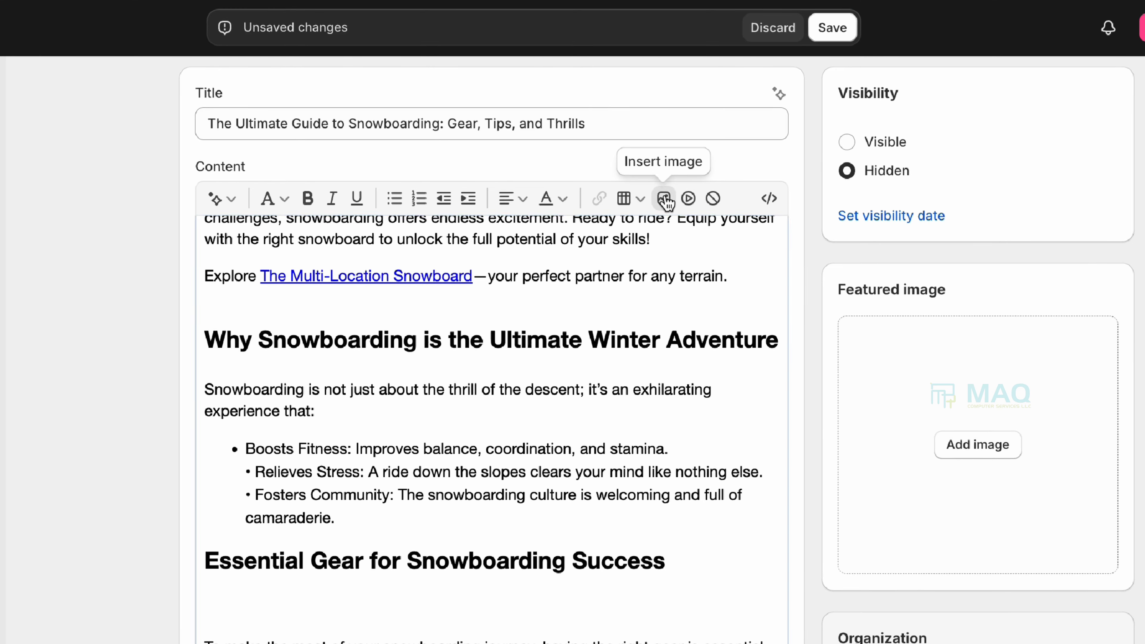
left_click(664, 199)
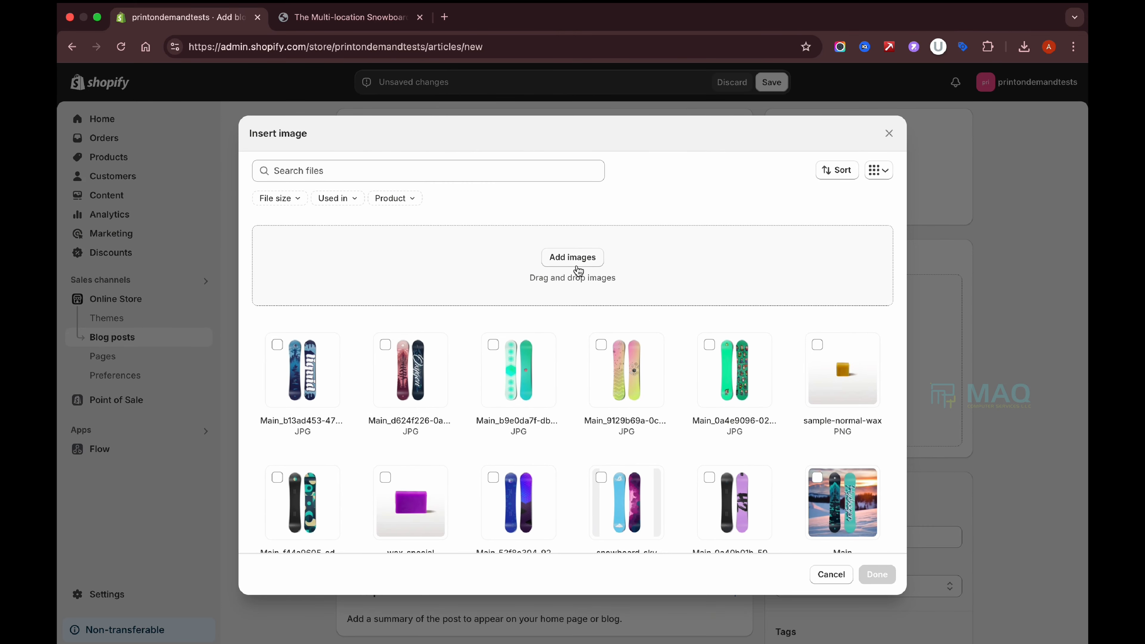
scroll(716, 447, "down", 5)
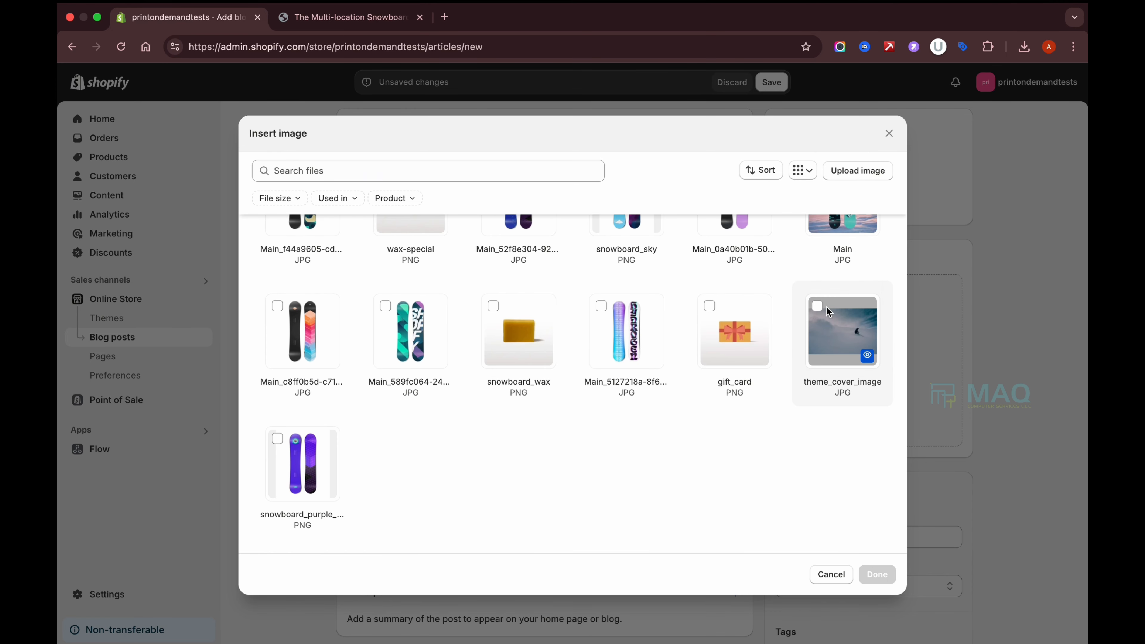
left_click(817, 306)
left_click(385, 307)
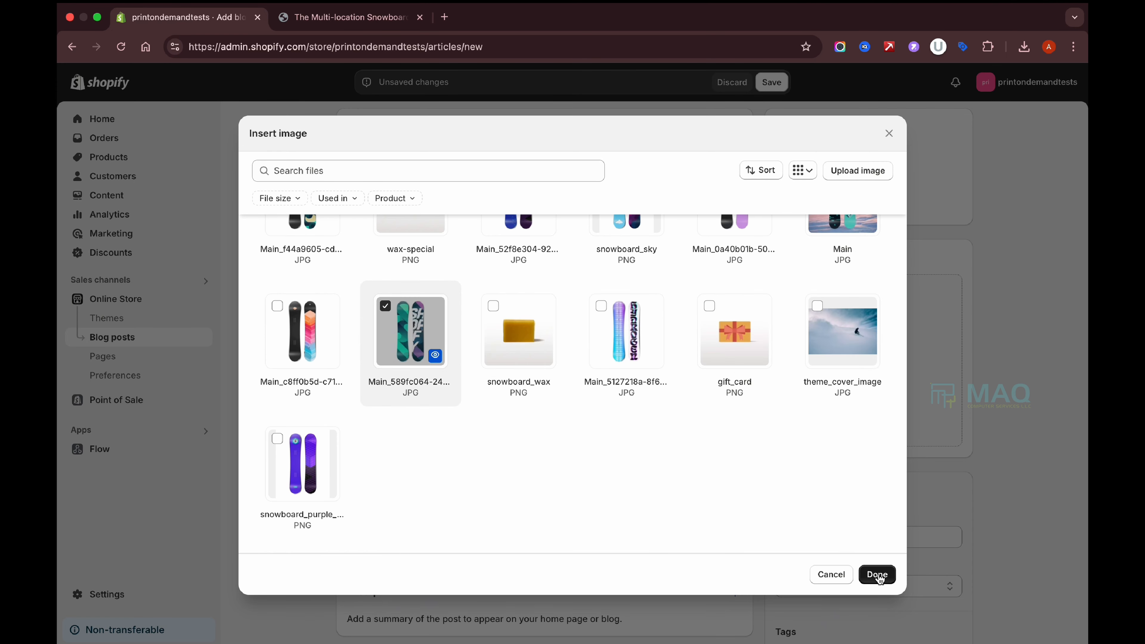
left_click(386, 307)
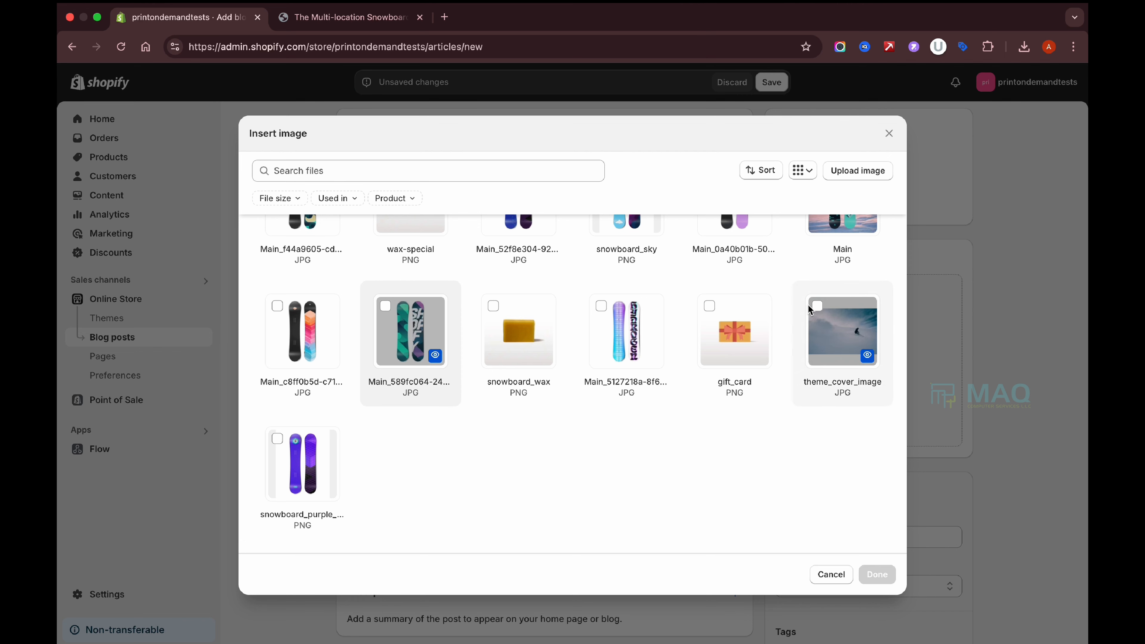
left_click(386, 307)
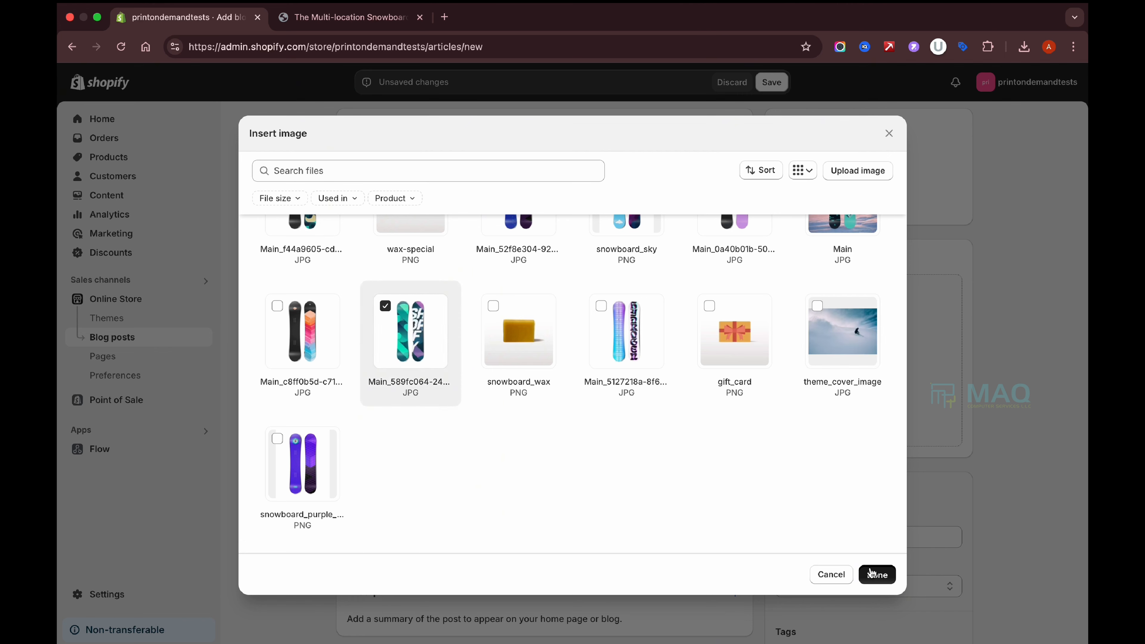
left_click(876, 574)
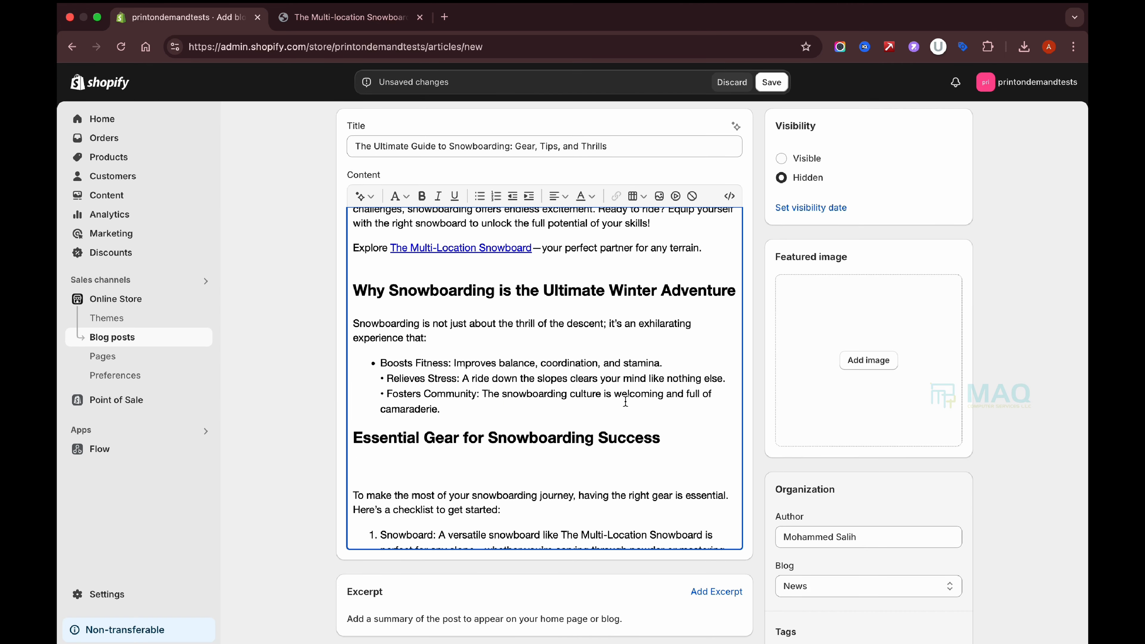
scroll(624, 401, "down", 10)
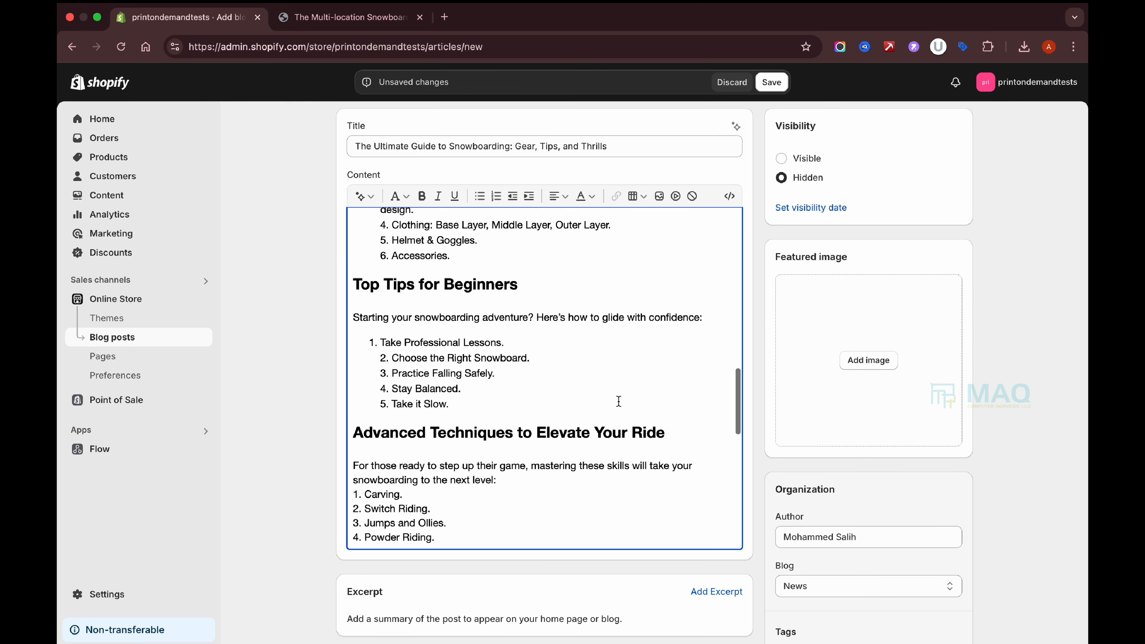
Insert the green hexagon-patterned snowboard image under the Advanced Techniques heading.
left_click(712, 430)
key("Return")
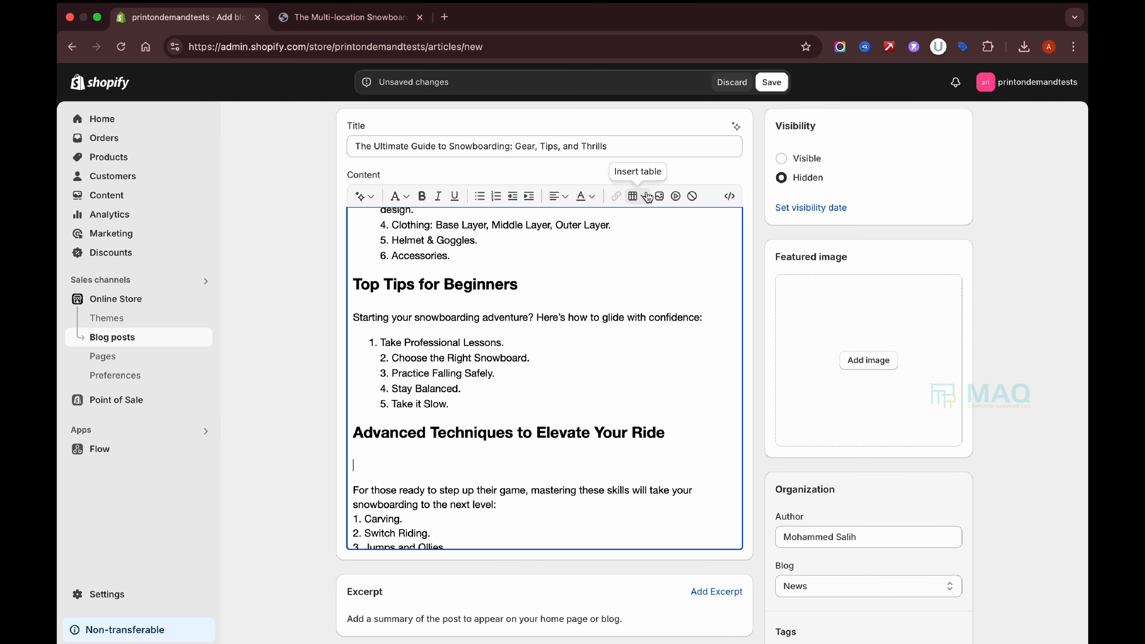
left_click(659, 195)
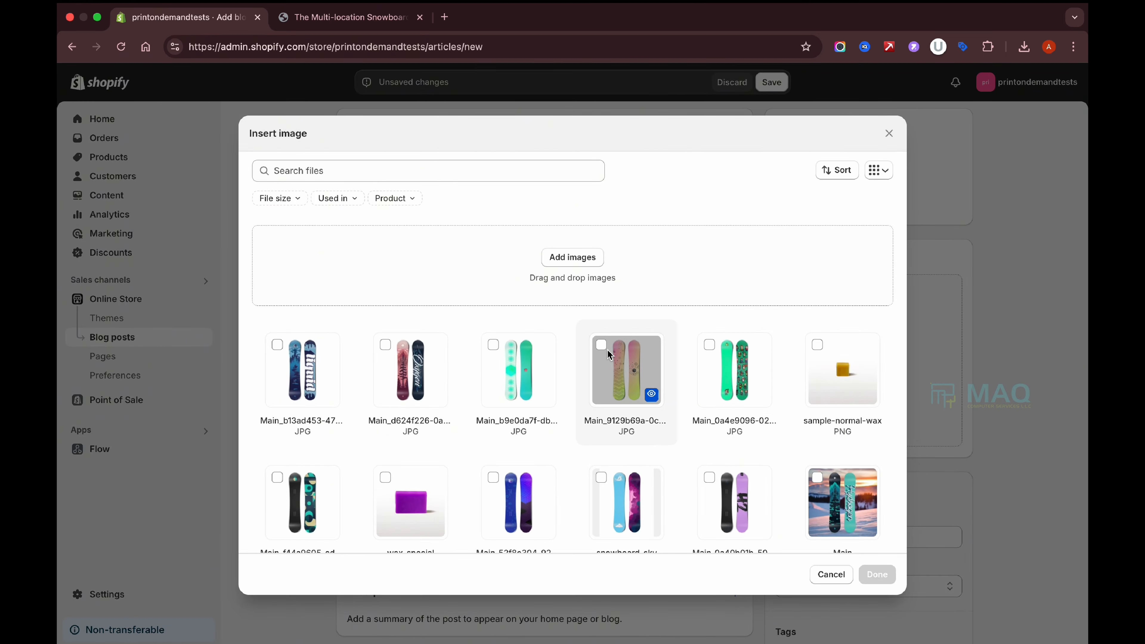
left_click(493, 345)
left_click(888, 569)
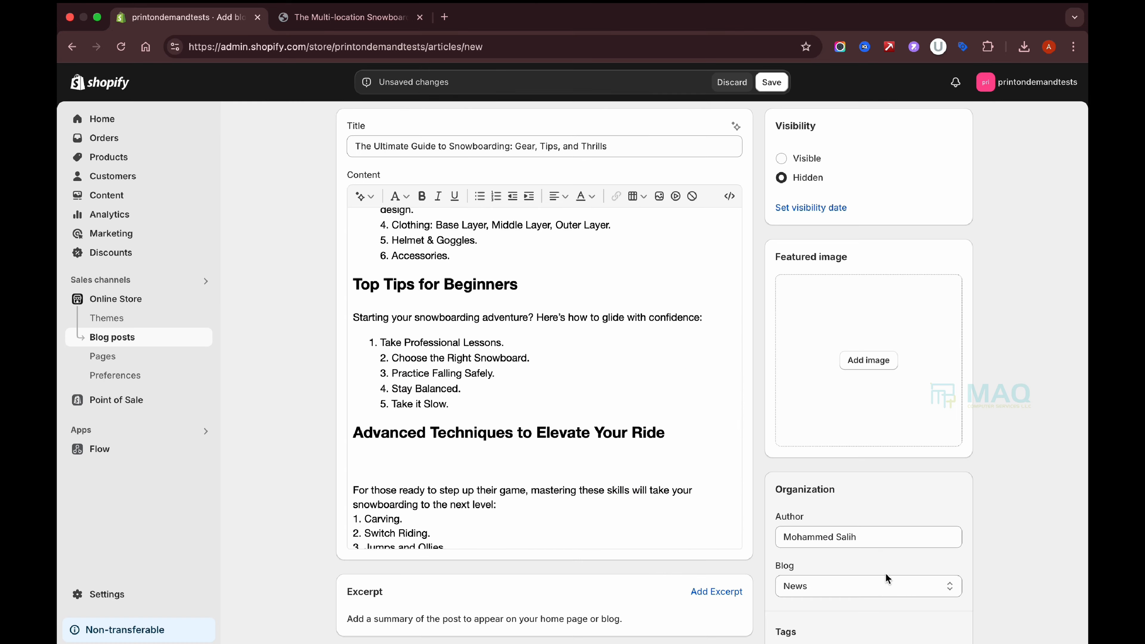
Insert the blue patterned snowboard image under the Discover The Multi-Location Snowboard heading.
scroll(558, 393, "down", 10)
scroll(558, 394, "down", 3)
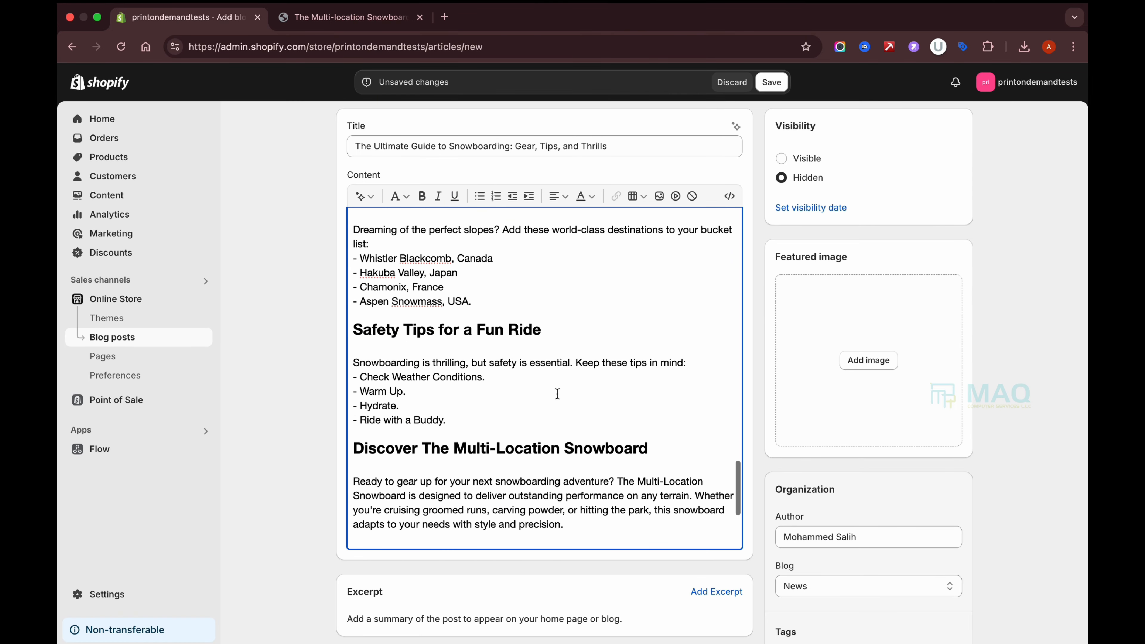
left_click(688, 452)
key("Return")
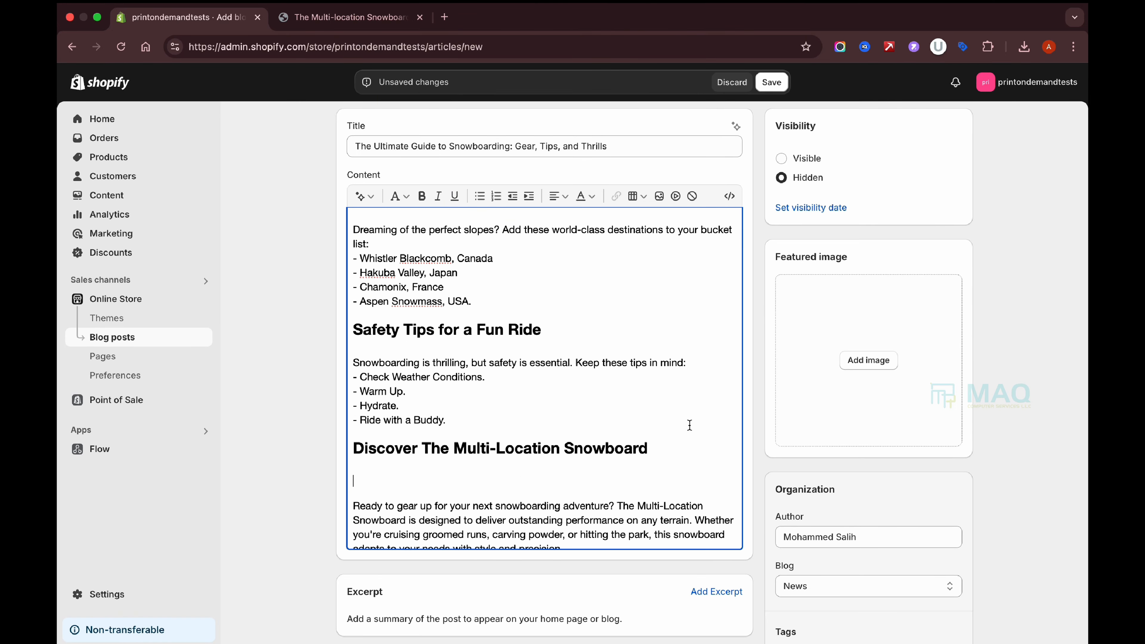
left_click(659, 195)
left_click(277, 345)
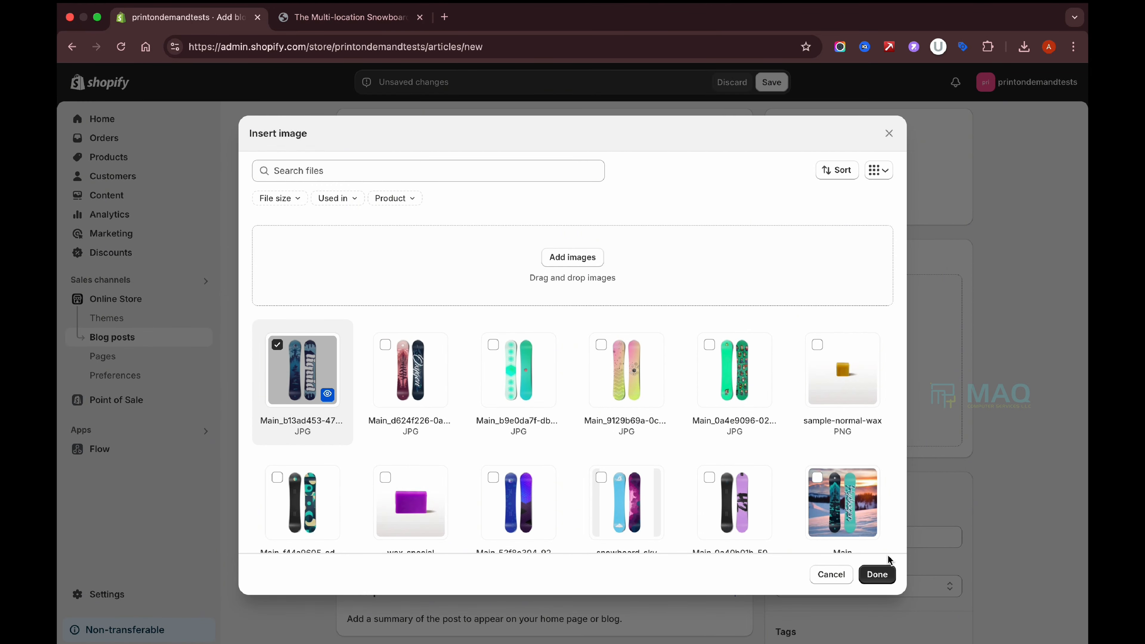
left_click(877, 574)
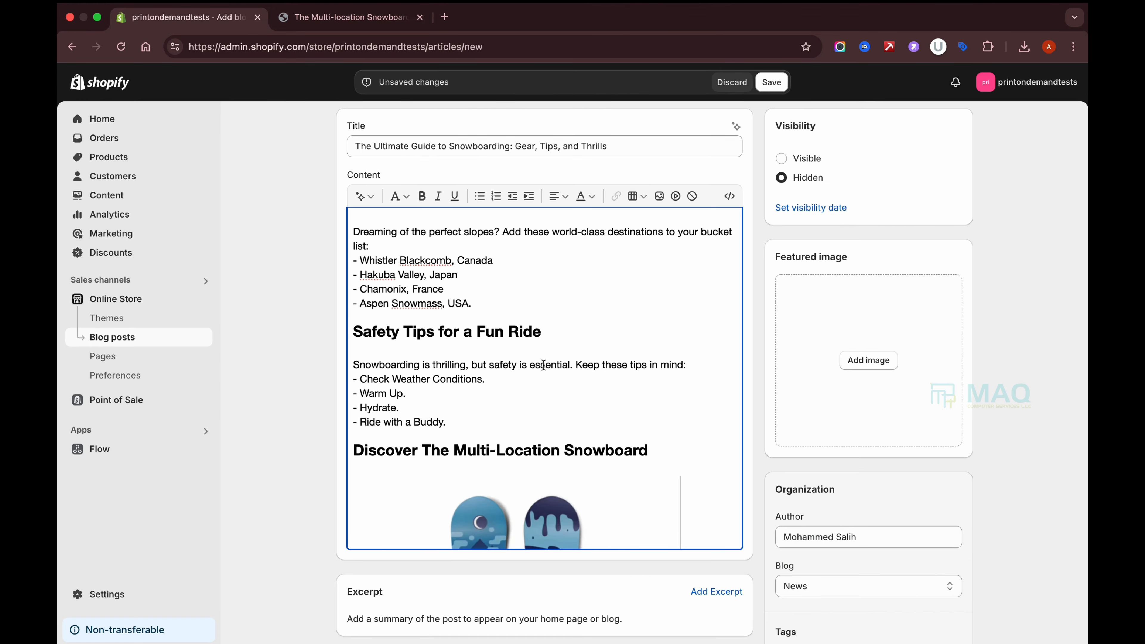
Scroll through the post to review the inserted snowboard images.
scroll(544, 365, "up", 15)
scroll(544, 365, "down", 3)
scroll(544, 365, "down", 2)
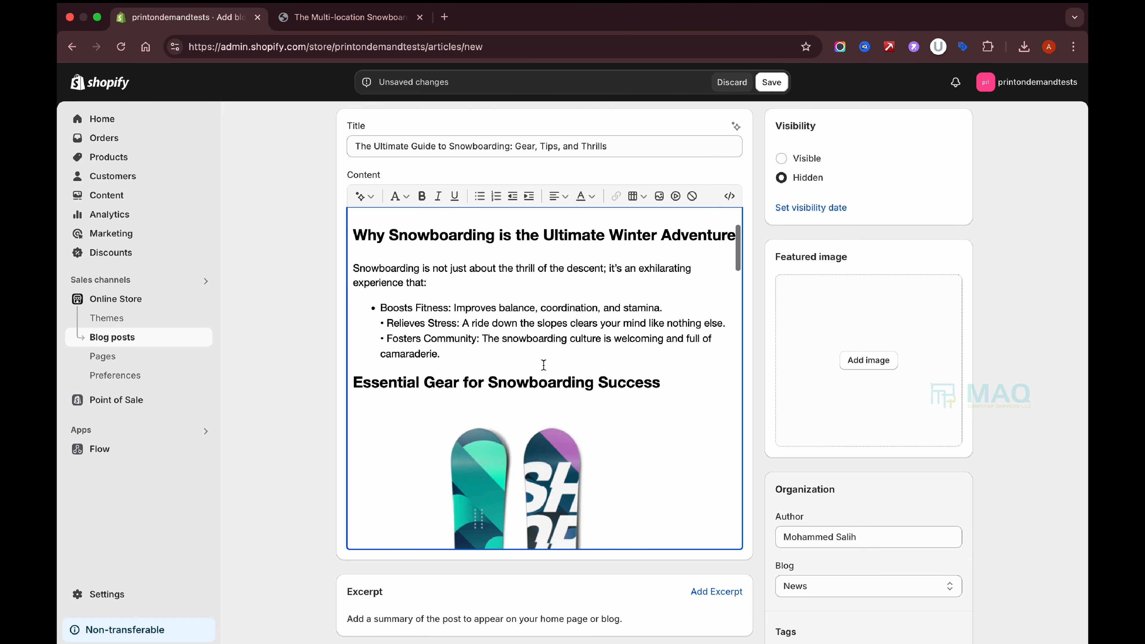
scroll(568, 356, "down", 10)
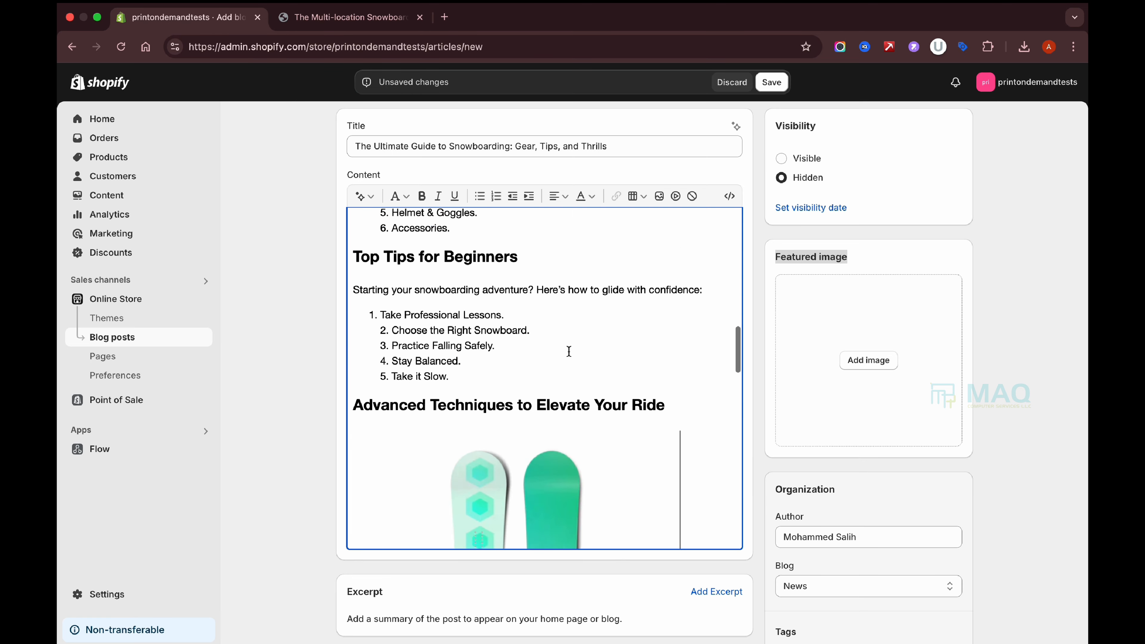
scroll(567, 356, "up", 10)
scroll(558, 395, "down", 15)
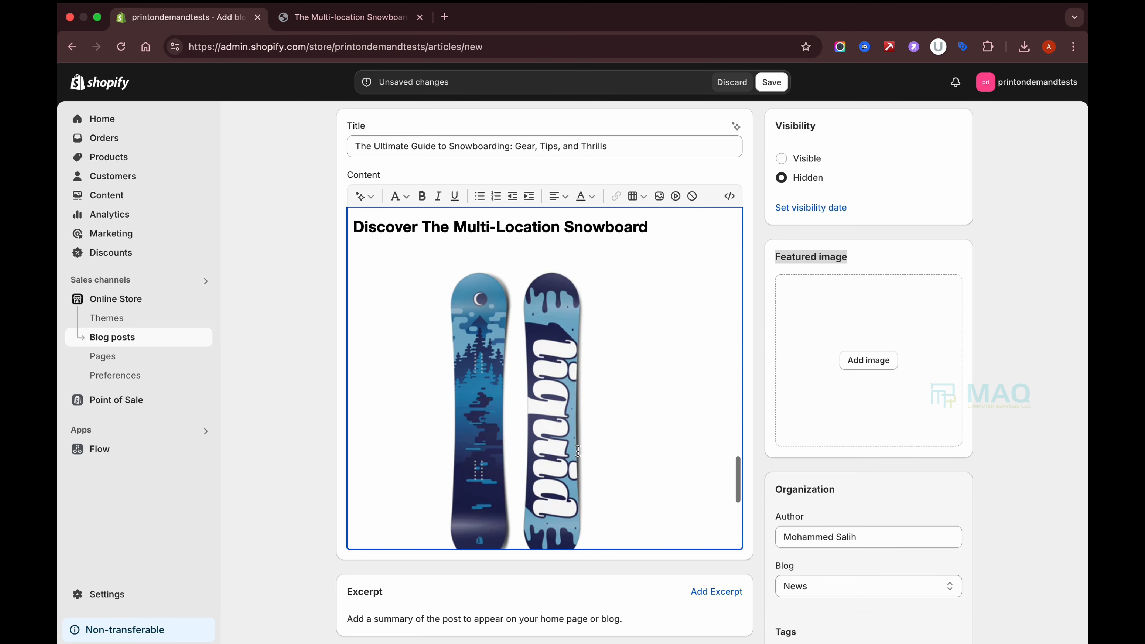
scroll(636, 385, "up", 5)
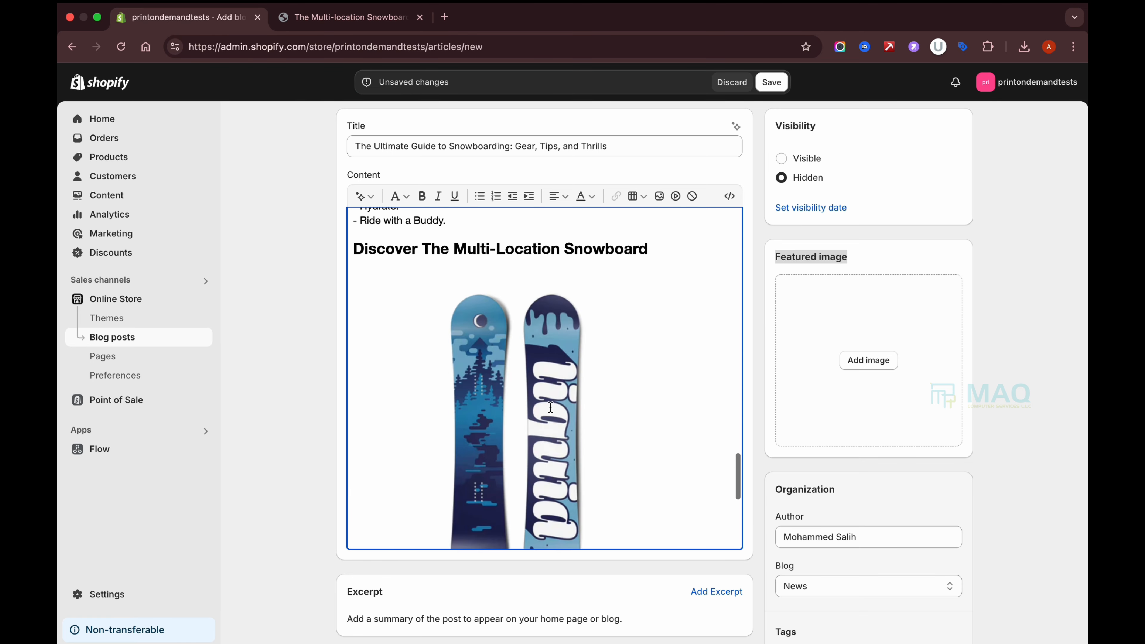
left_click(641, 350)
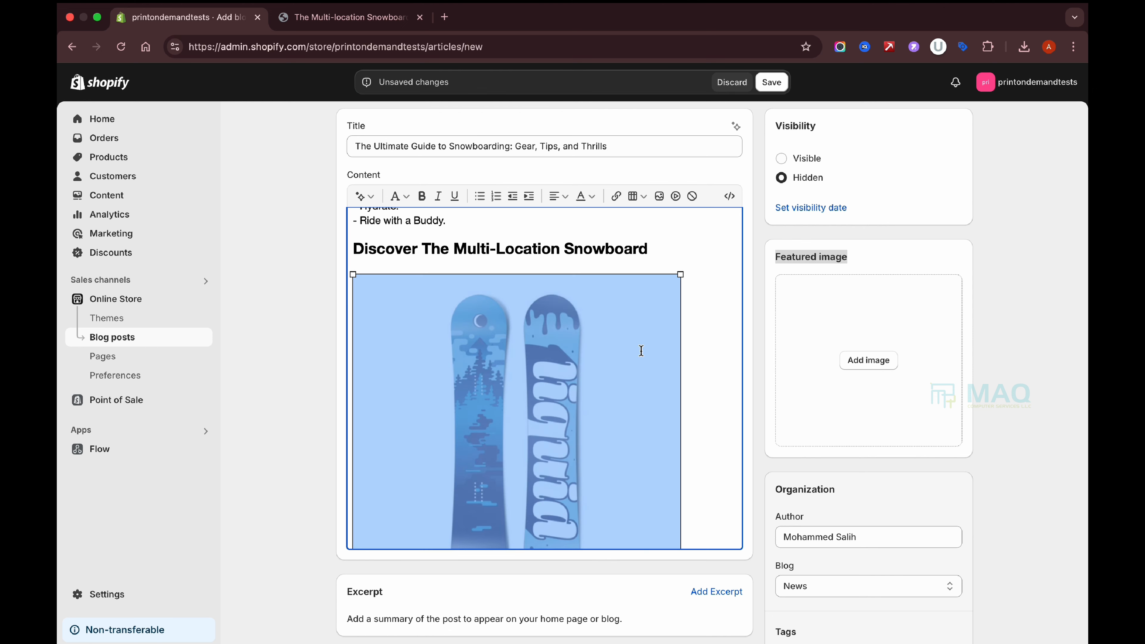
left_click(711, 366)
scroll(711, 367, "down", 10)
scroll(711, 366, "up", 2)
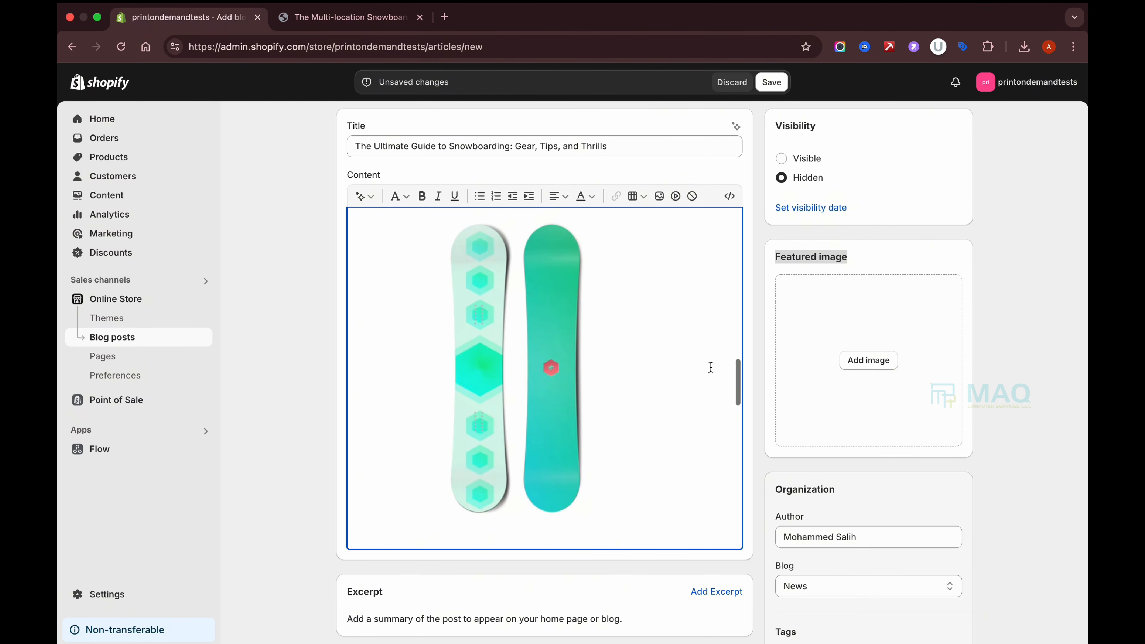
left_click(885, 257)
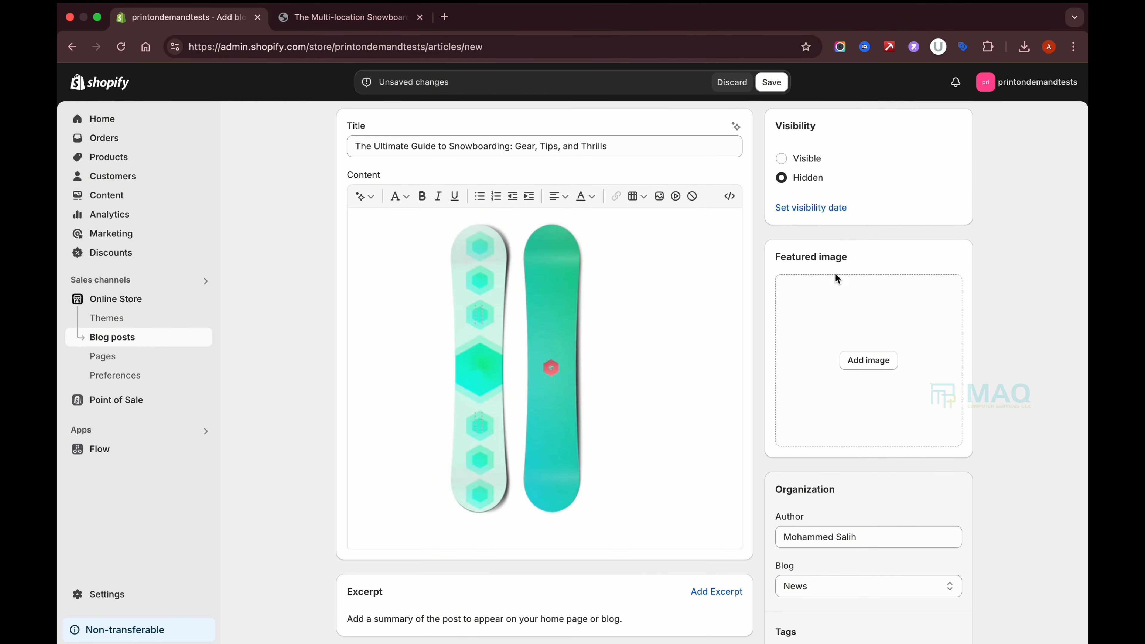
Set the downloaded Multi-location Snowboard picture as featured image, alt text 'Best Multi-location Snowboard'.
left_click(868, 360)
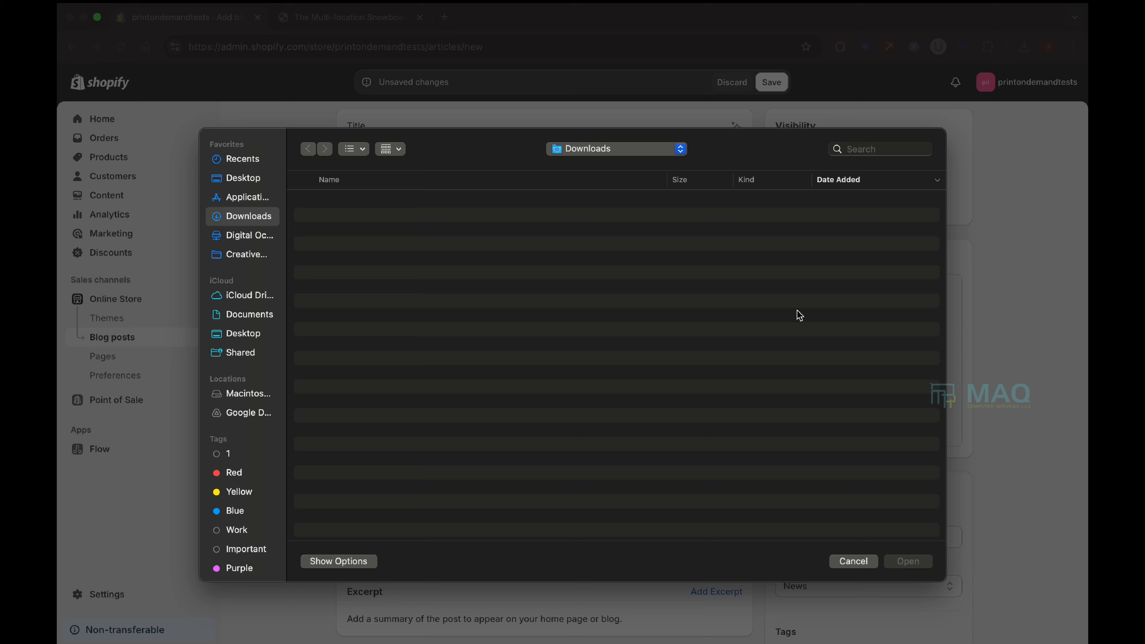
double_click(392, 201)
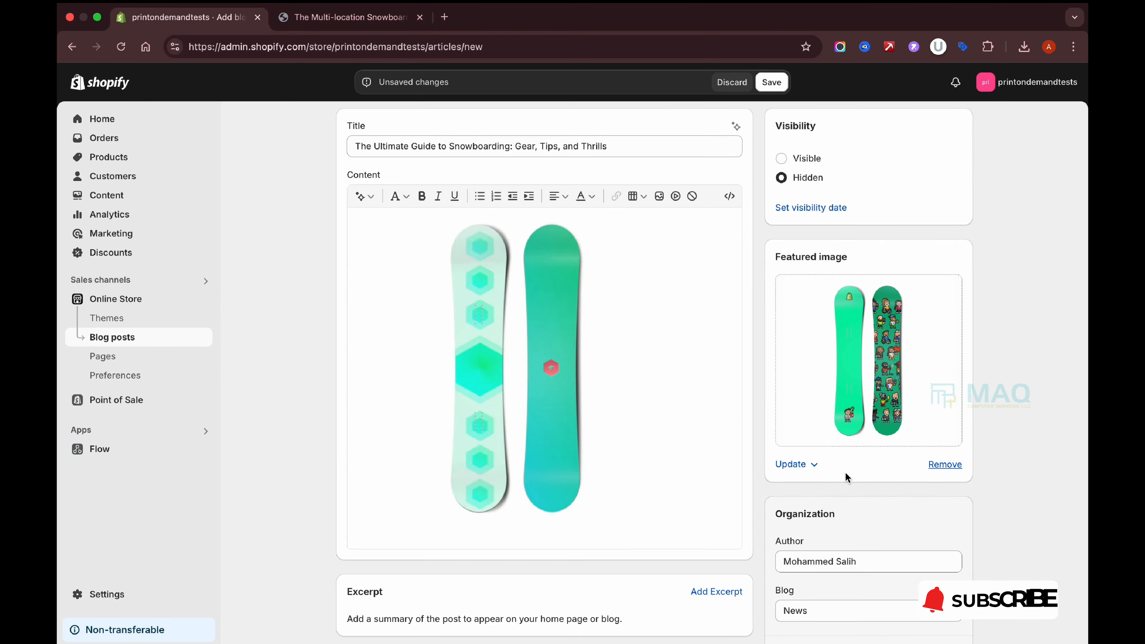
left_click(870, 347)
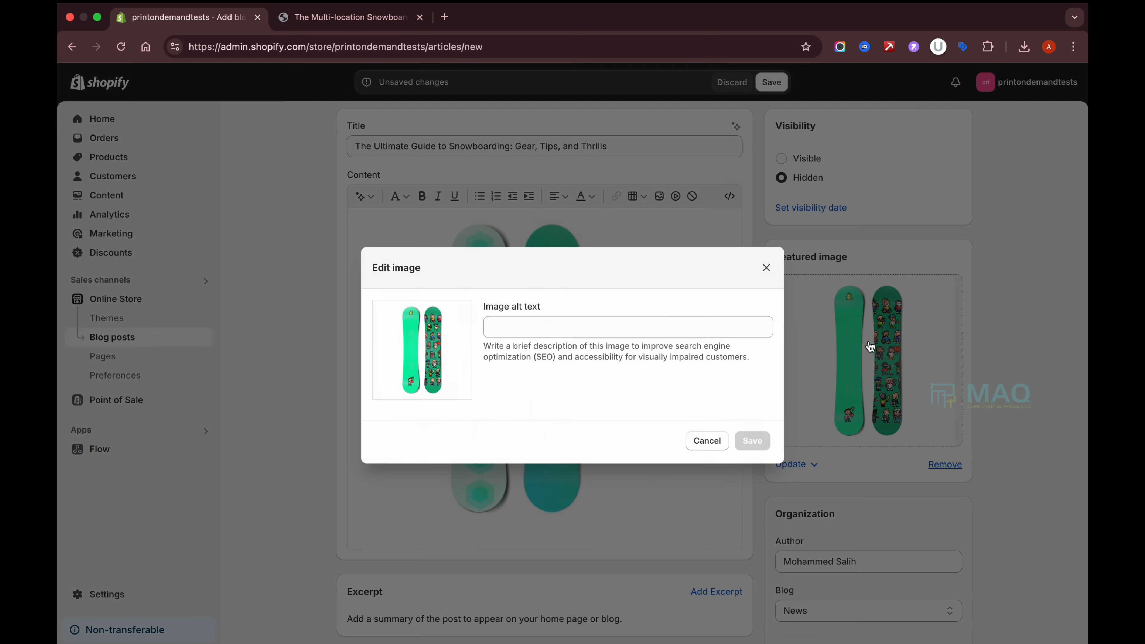
left_click(532, 333)
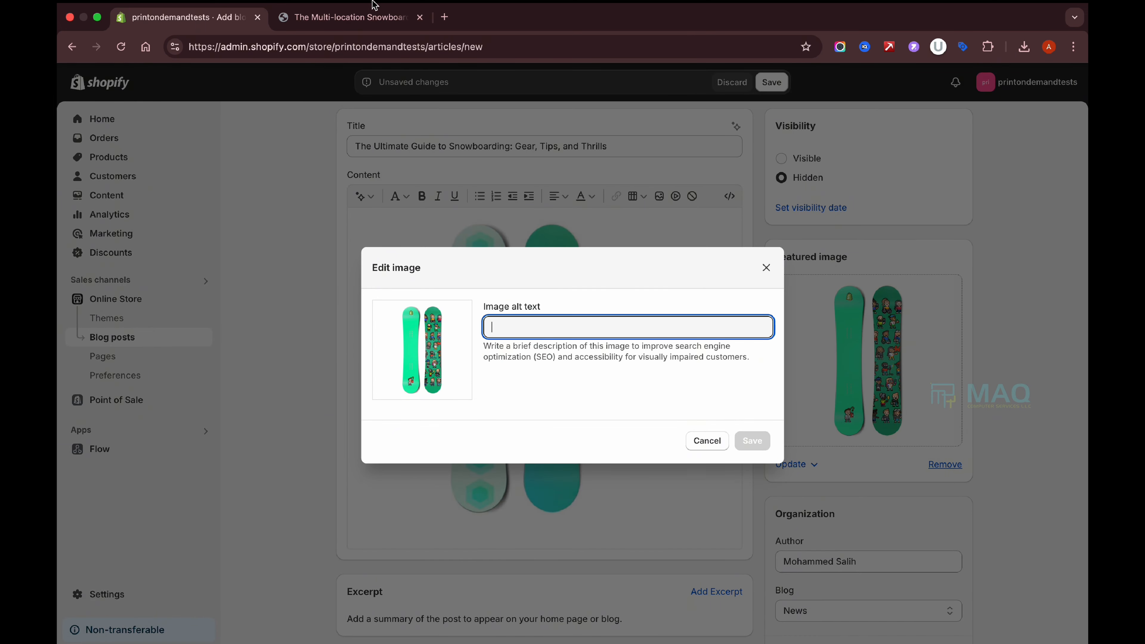
left_click(367, 17)
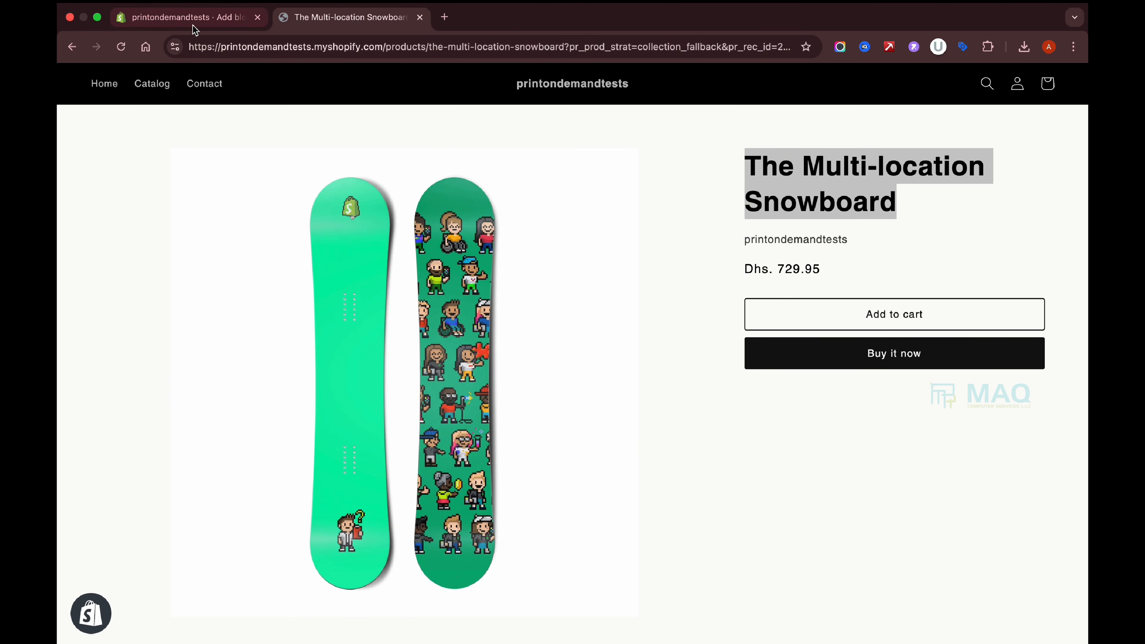
left_click(185, 17)
type("The Multi-location Snowboard")
double_click(506, 326)
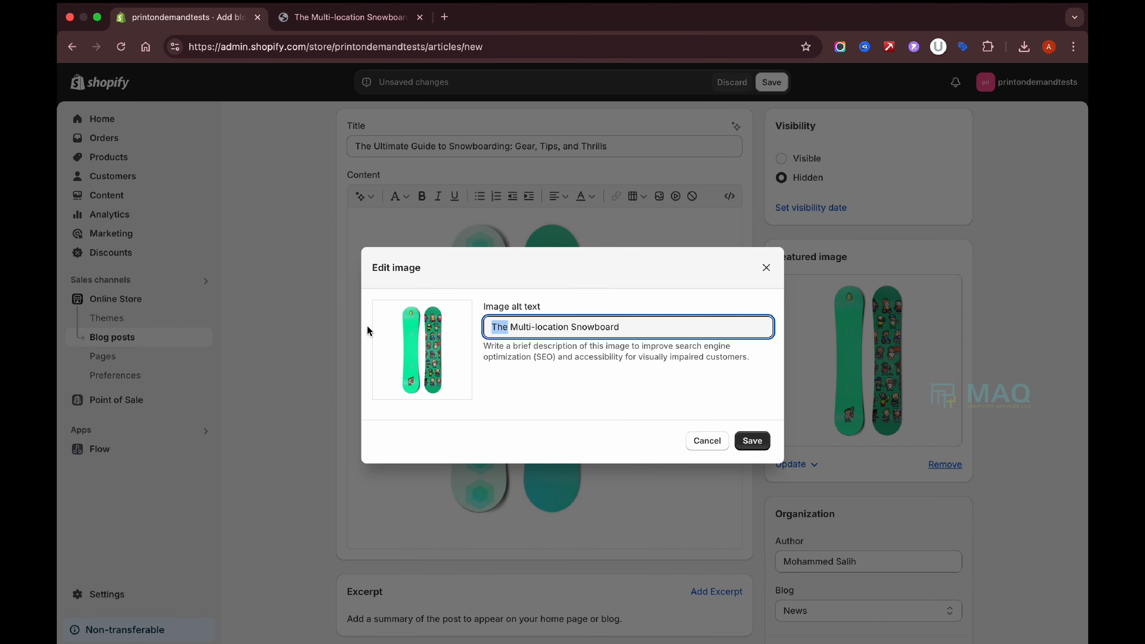
type("Best")
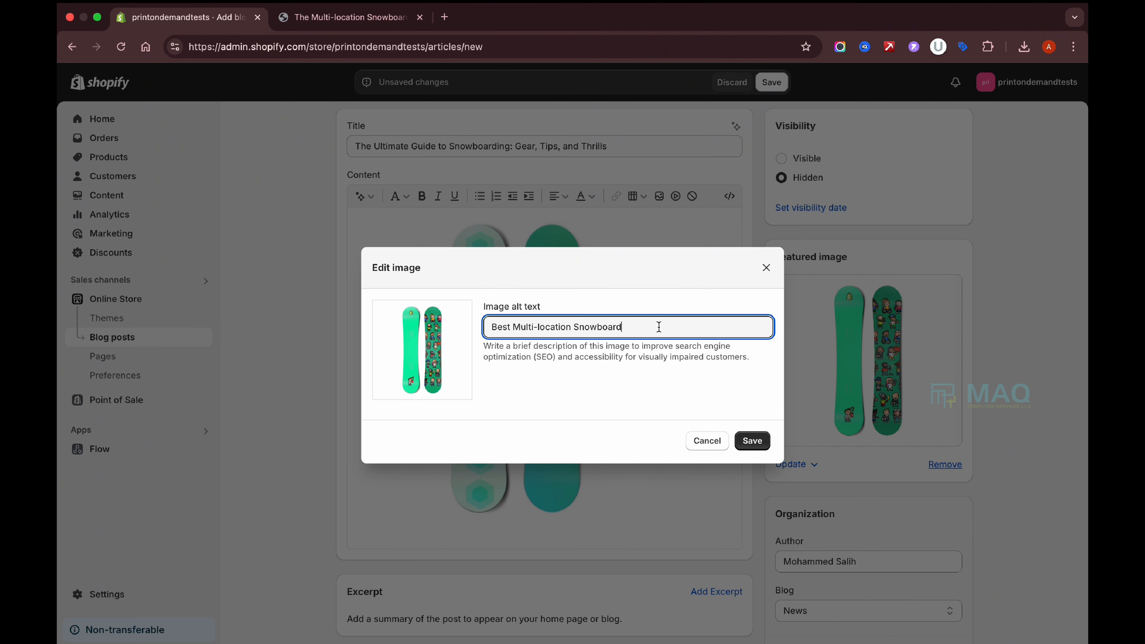
left_click(752, 440)
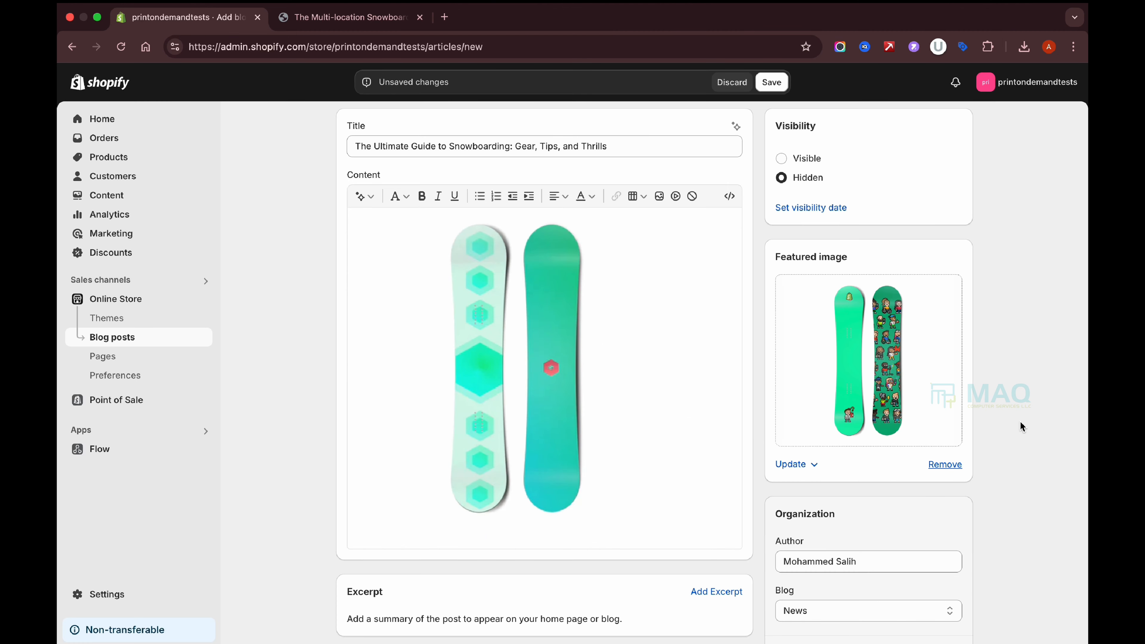
scroll(1021, 426, "down", 5)
Assign the post to a newly created blog titled 'Tips'.
left_click_drag(775, 359, 851, 383)
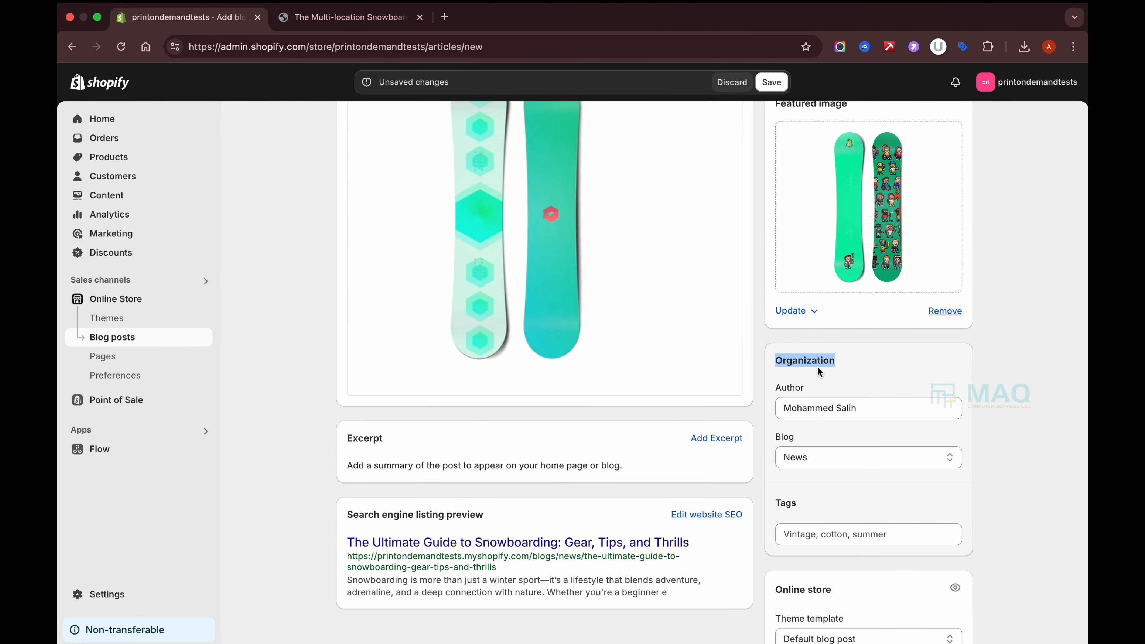
left_click(777, 362)
left_click_drag(777, 363, 875, 361)
left_click(889, 406)
left_click(1048, 351)
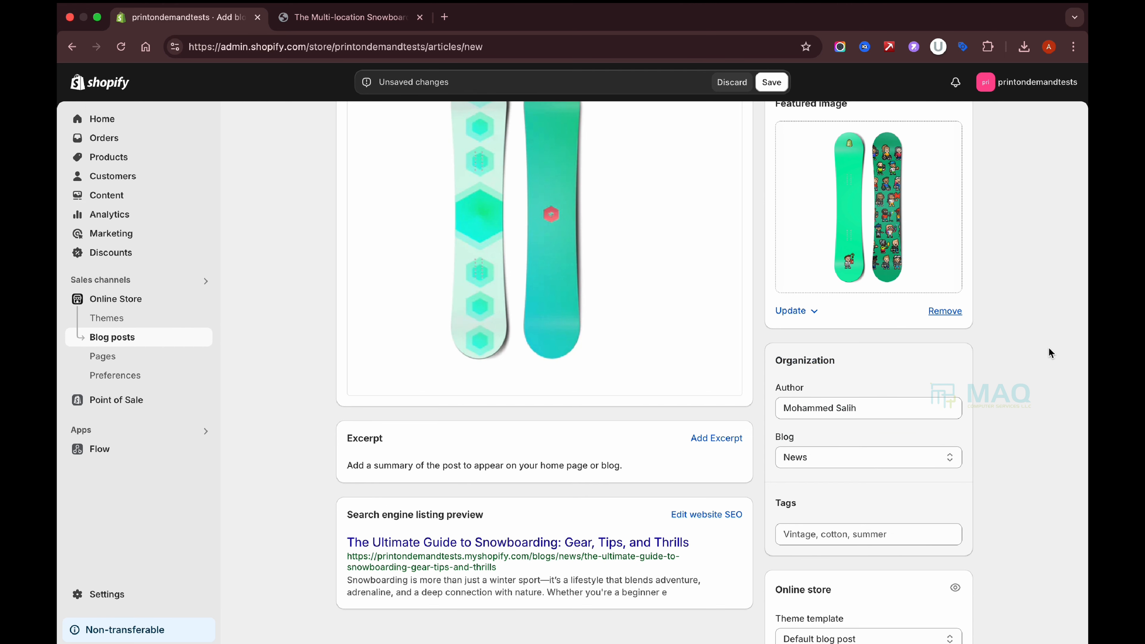
scroll(1049, 348, "down", 2)
left_click(778, 375)
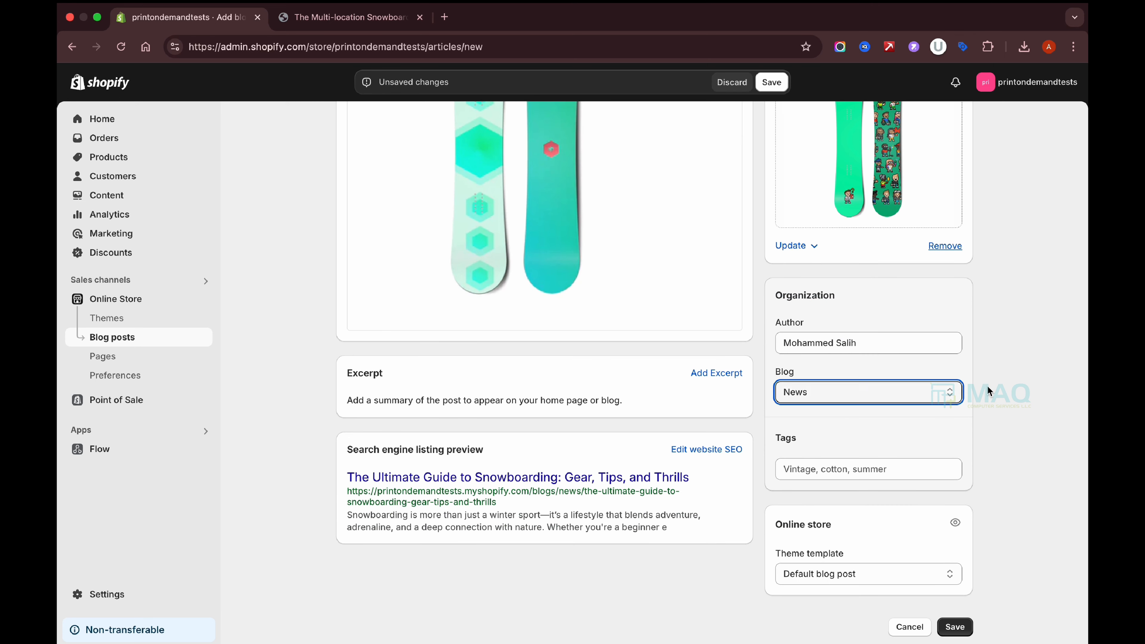
double_click(778, 372)
left_click(885, 390)
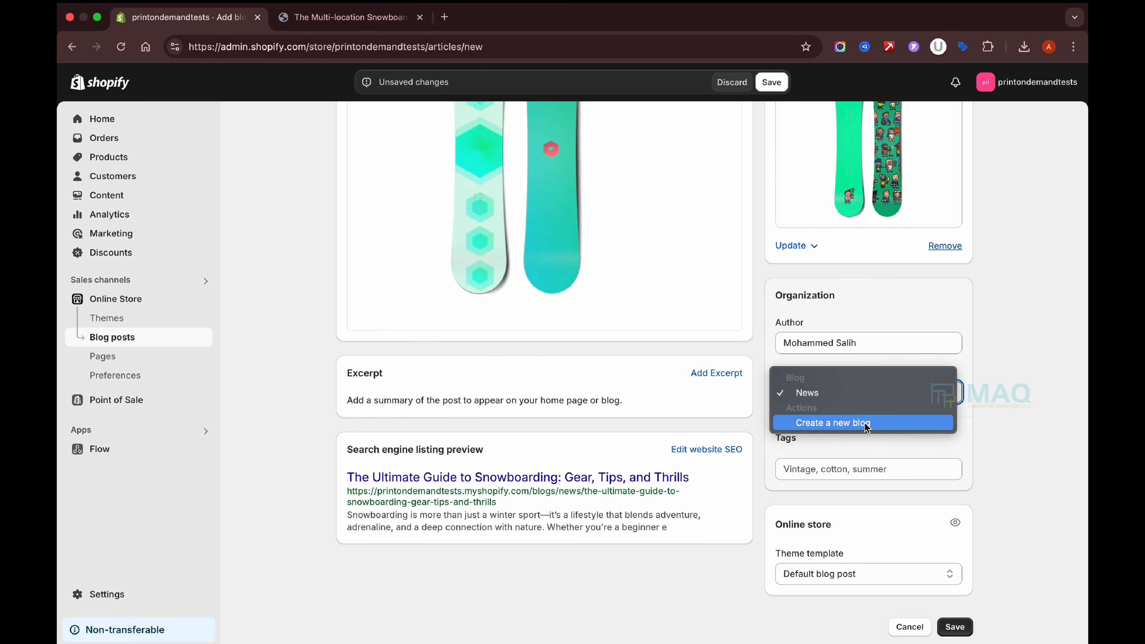
left_click(866, 427)
left_click(825, 441)
type("Tips")
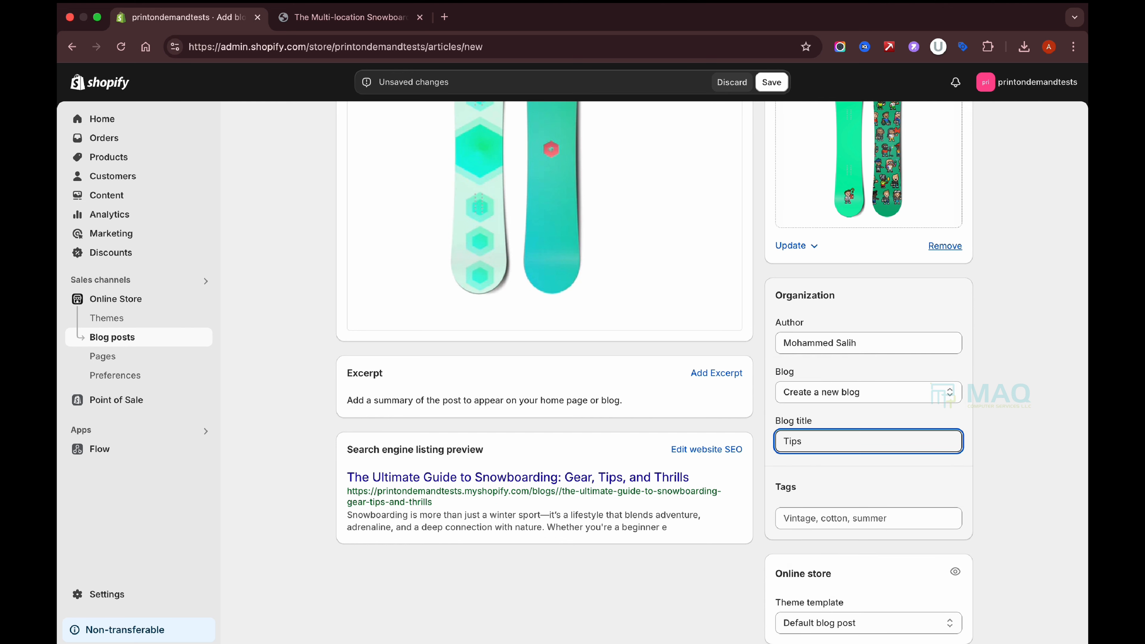
Tag the post thrills, tips and gear, and add an empty excerpt.
left_click(859, 514)
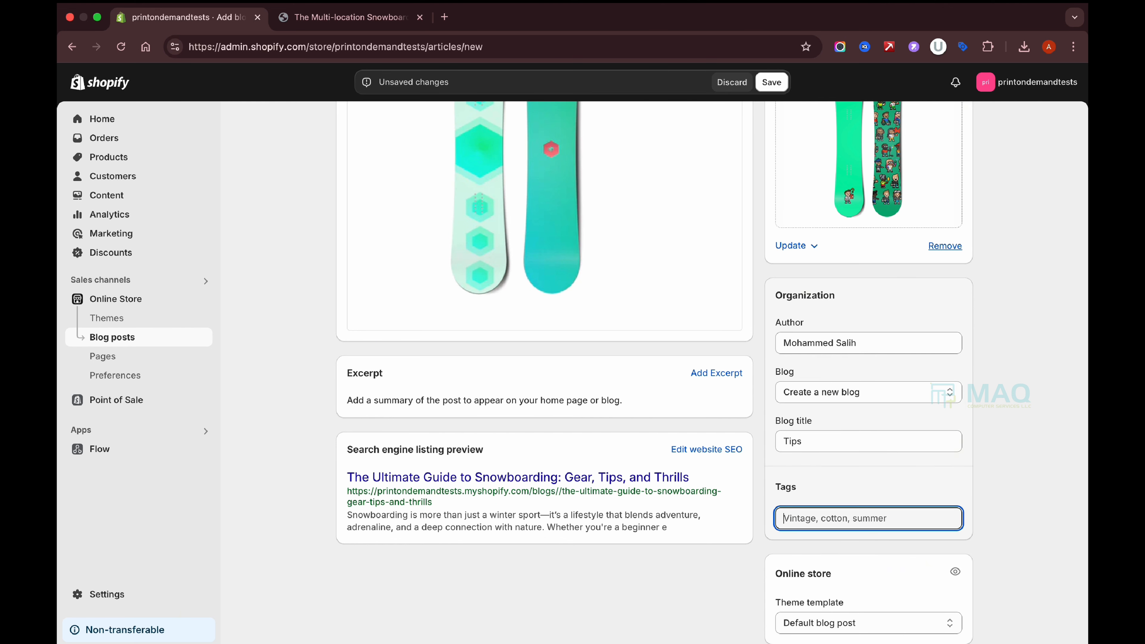
type("thrils")
key("BackSpace")
type("ls")
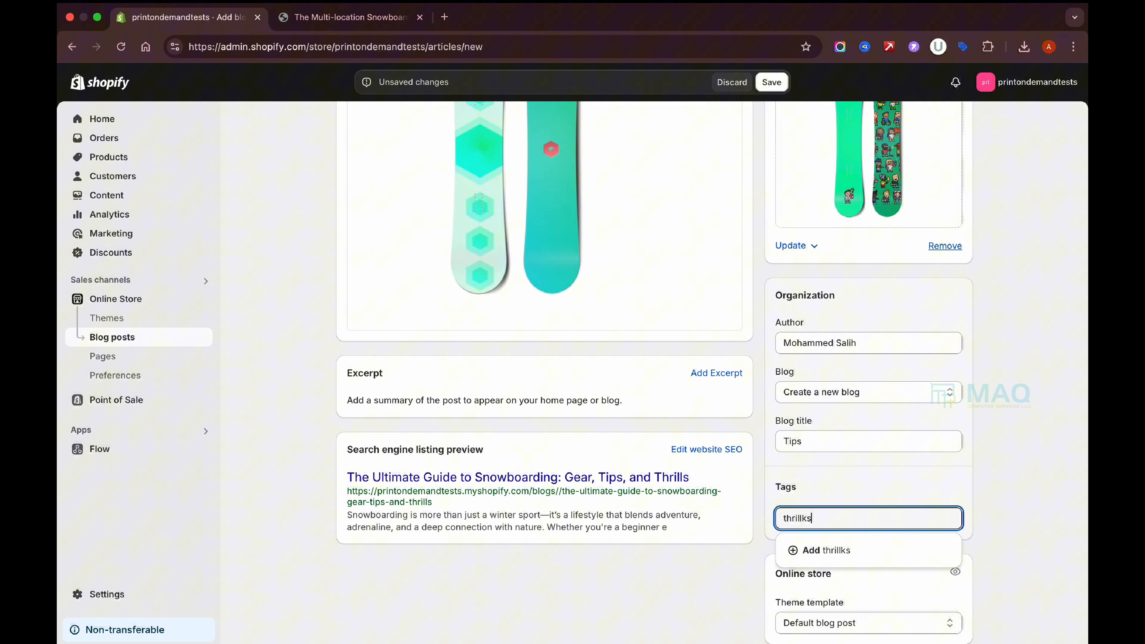
key("Return")
type("tips")
key("Return")
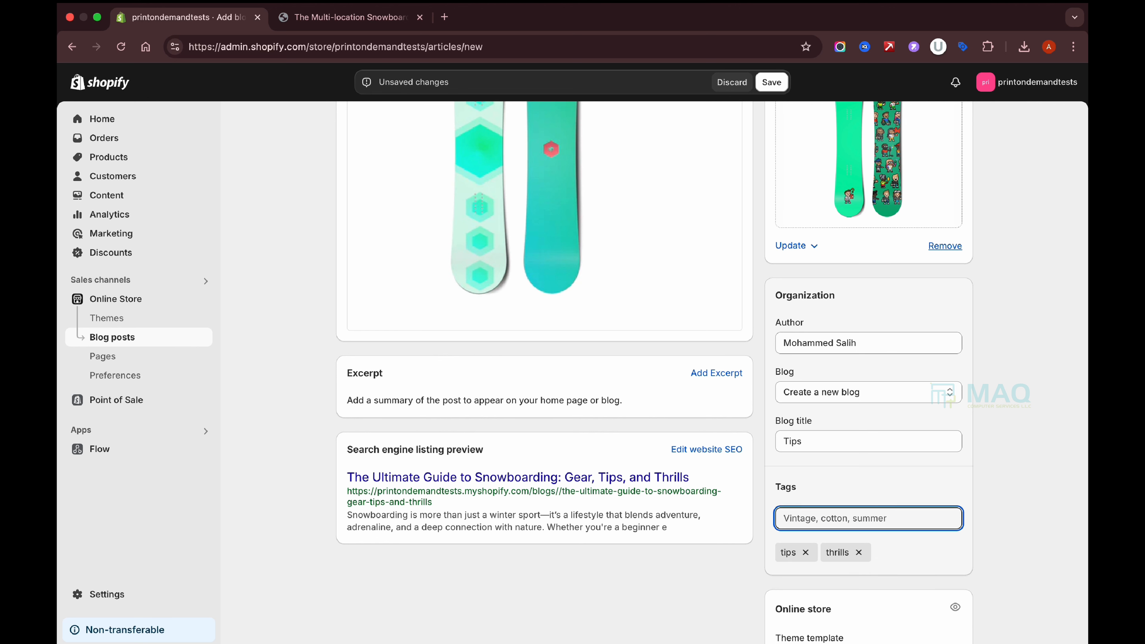
type("gear")
key("Return")
scroll(901, 427, "down", 2)
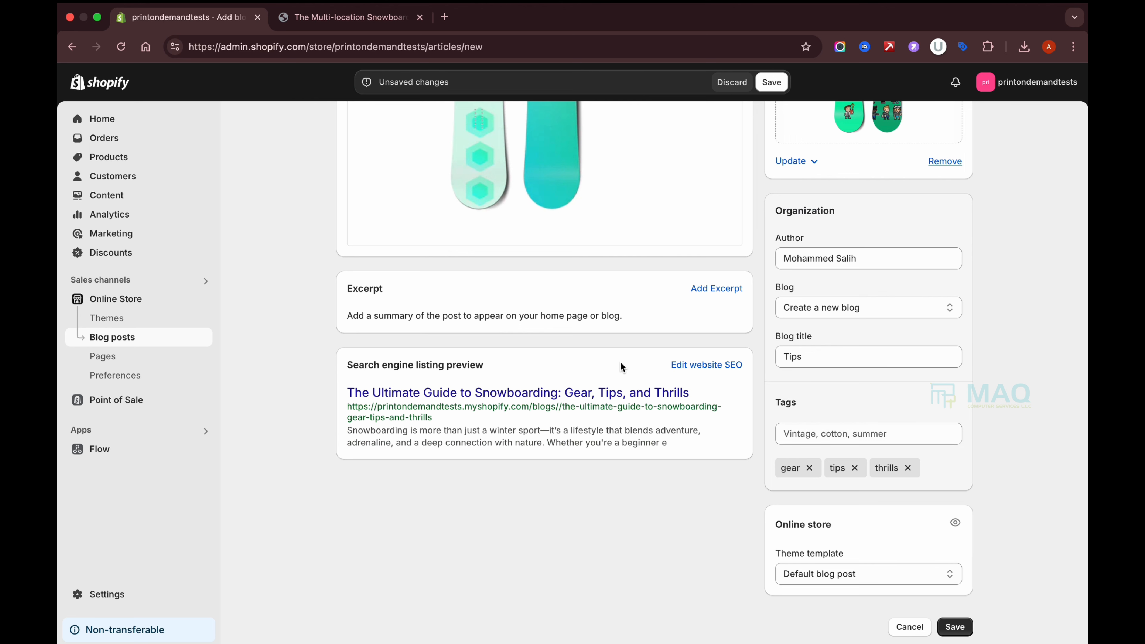
left_click(716, 288)
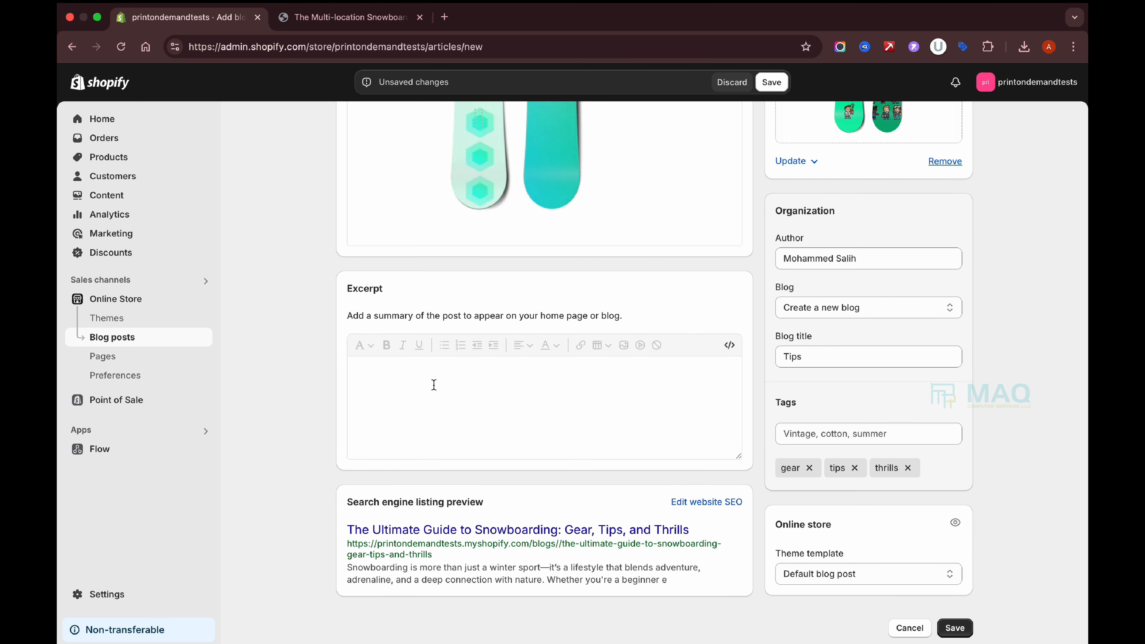
Copy the opening 'Snowboarding is more than just a winter sport' paragraph into the excerpt.
scroll(546, 303, "up", 15)
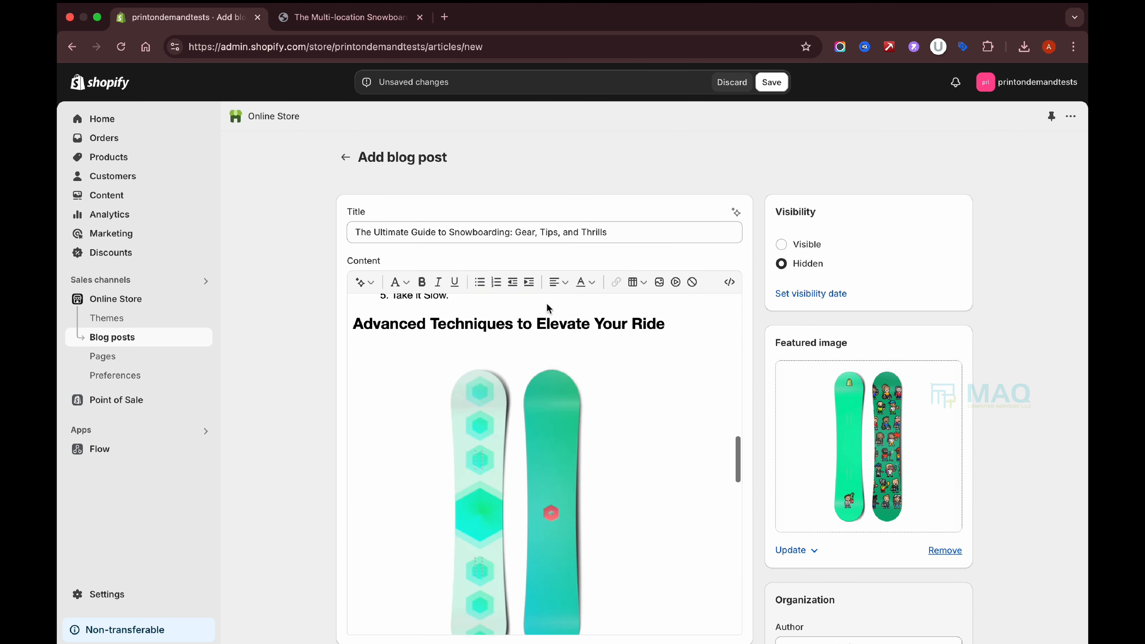
scroll(546, 303, "up", 5)
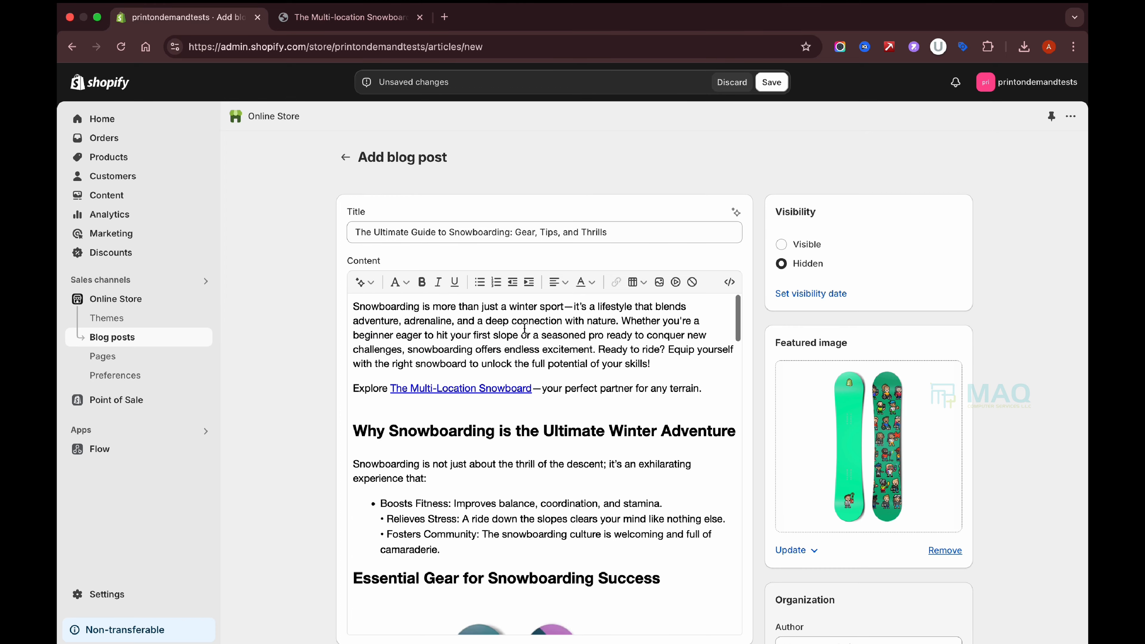
left_click(354, 308)
left_click_drag(357, 308, 691, 372)
key("super+c")
scroll(690, 372, "down", 15)
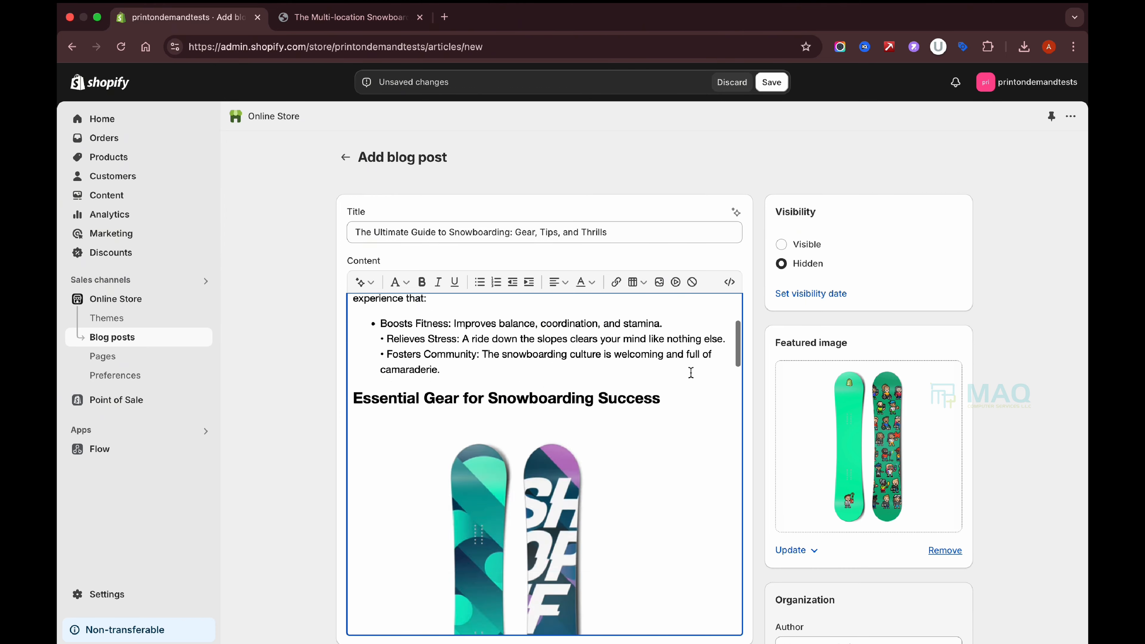
scroll(762, 464, "down", 9)
left_click(507, 360)
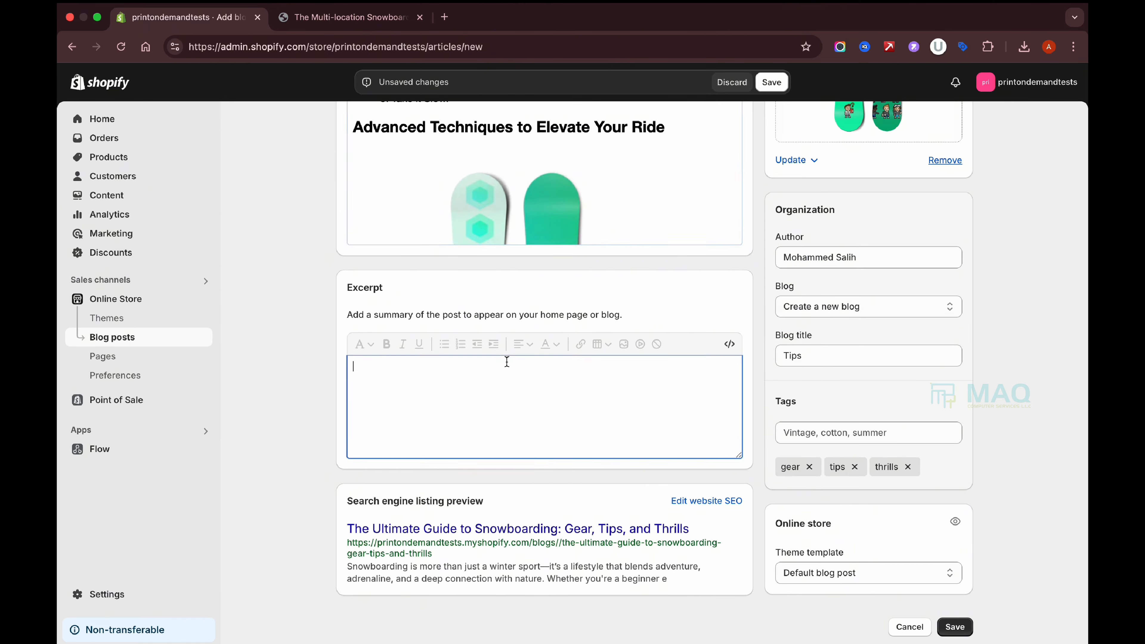
key("super+v")
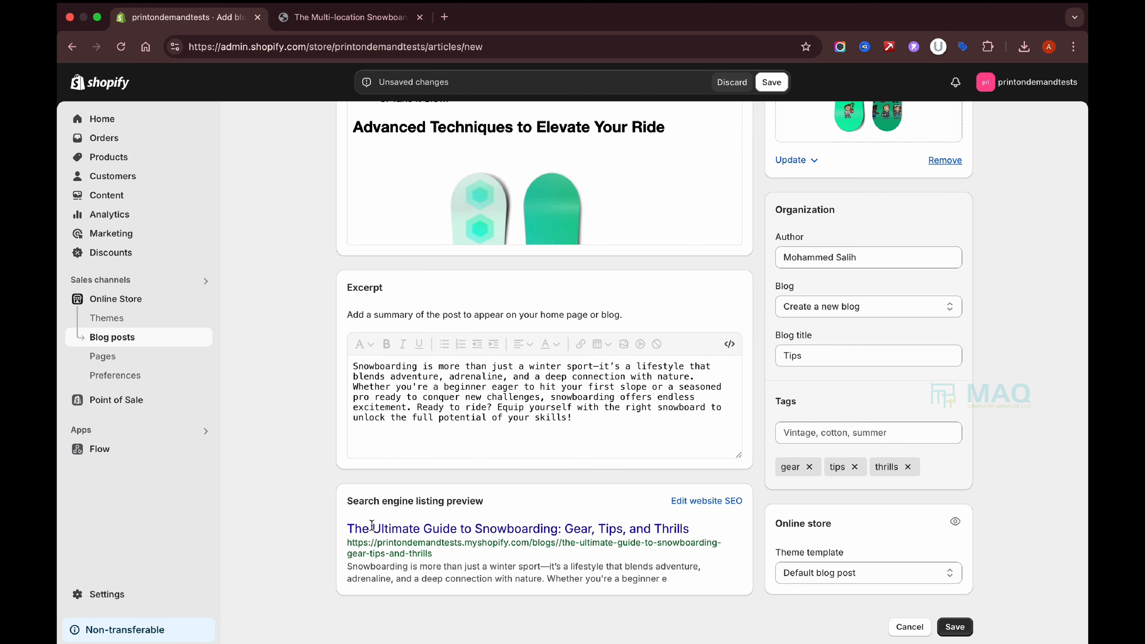
left_click_drag(347, 498, 508, 508)
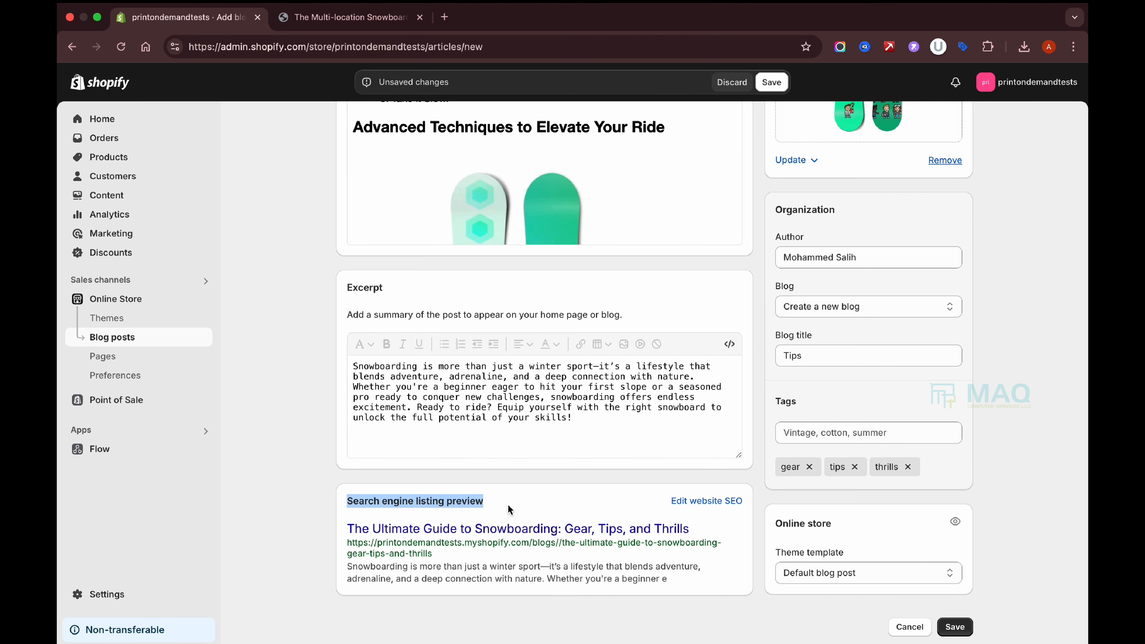
Set the search listing page title to the full post title.
left_click(708, 501)
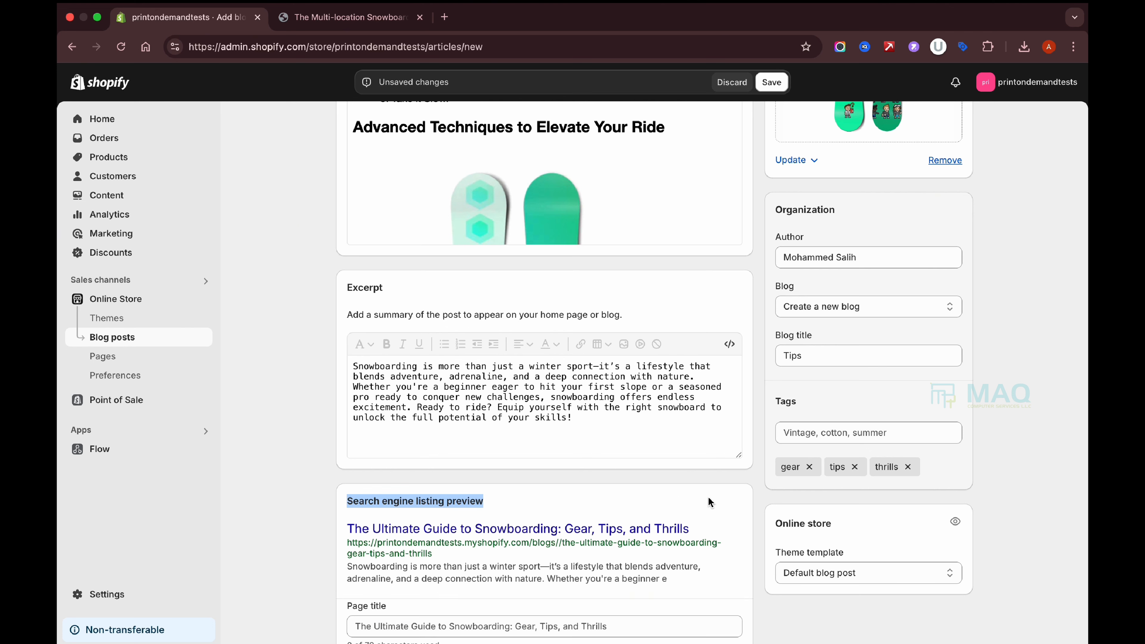
scroll(710, 499, "down", 5)
left_click(560, 423)
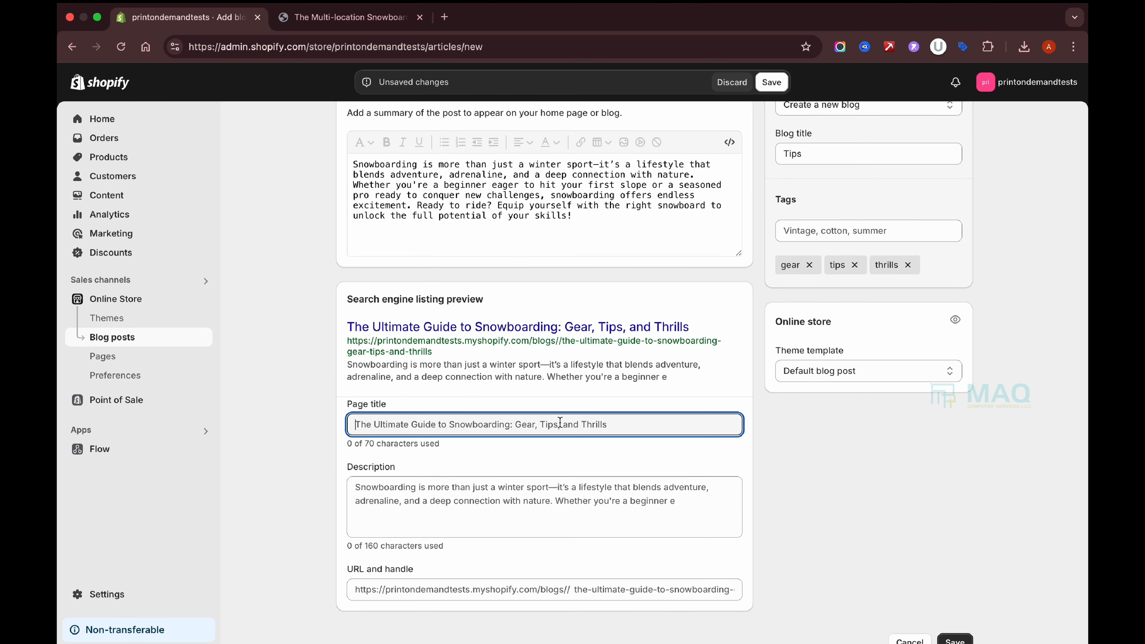
scroll(560, 422, "up", 20)
triple_click(547, 232)
key("super+c")
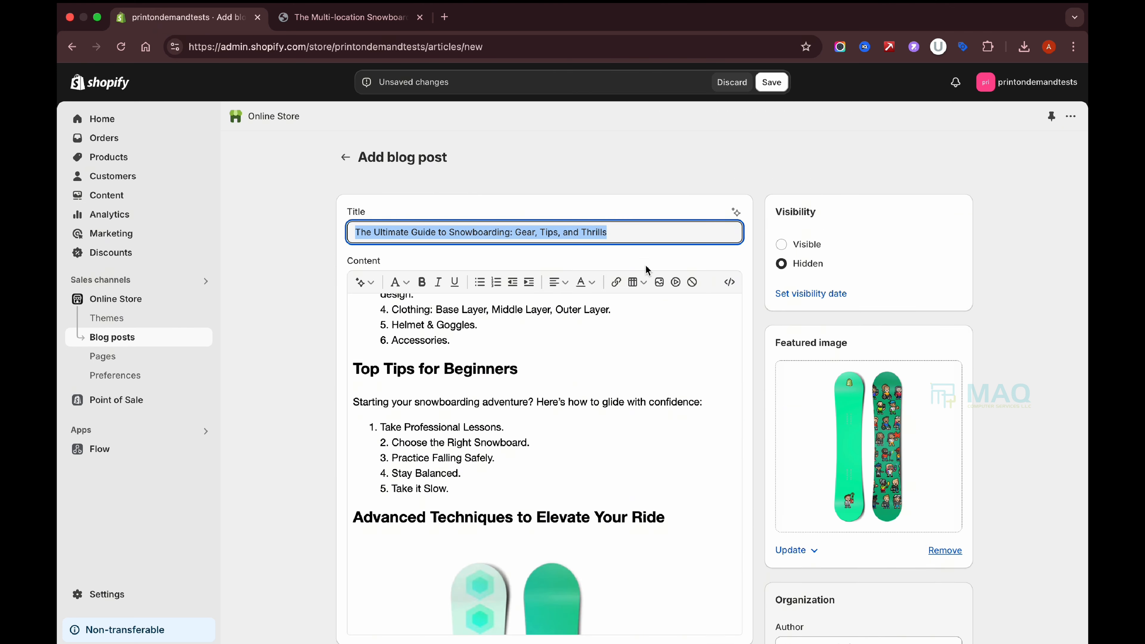
scroll(718, 448, "down", 20)
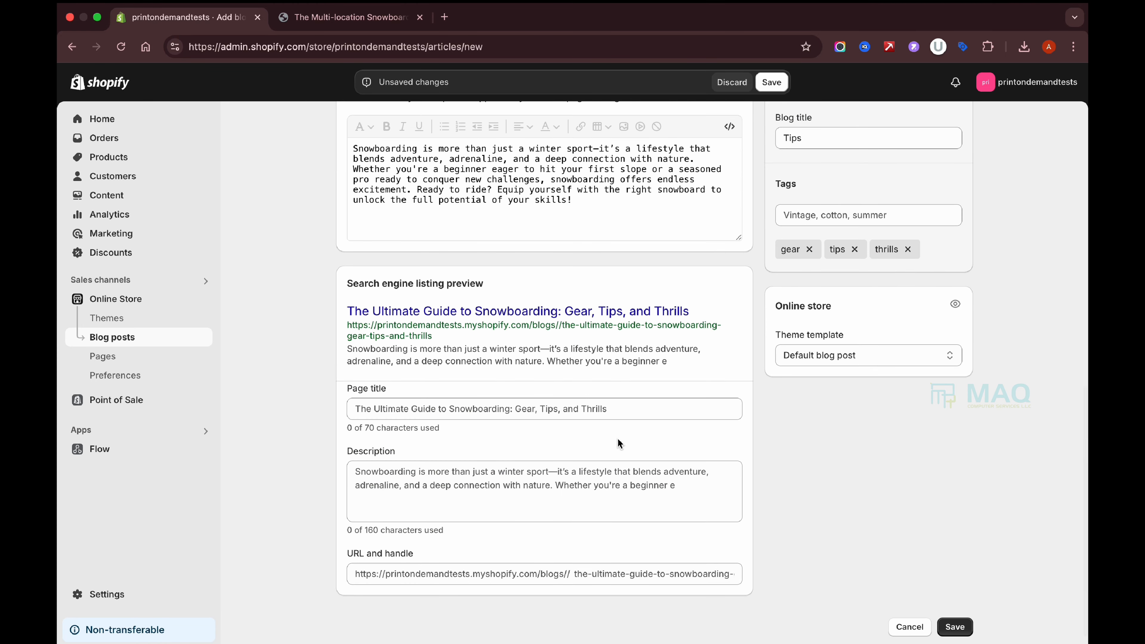
left_click(549, 408)
key("super+v")
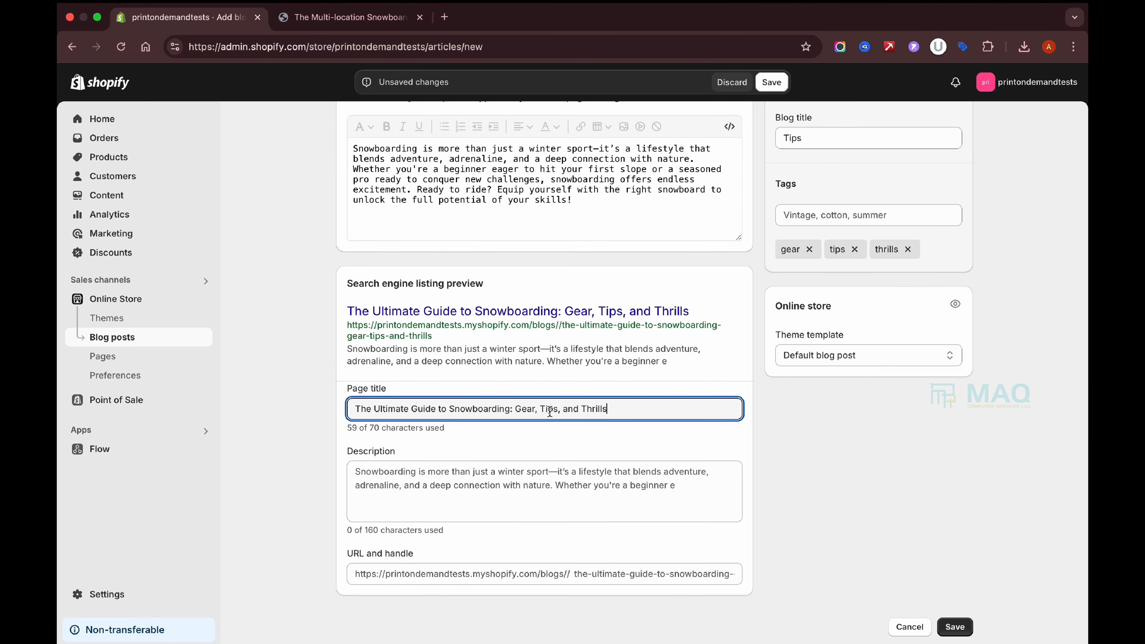
Fill the search listing description with the excerpt's intro paragraph.
left_click(470, 493)
type("Snowboarding is more than just a winter sport—it’s a lifestyle that blends adventure, adrenaline, and a deep connection with nature. Whether you're a beginner e")
left_click(602, 224)
key("super+a")
key("super+c")
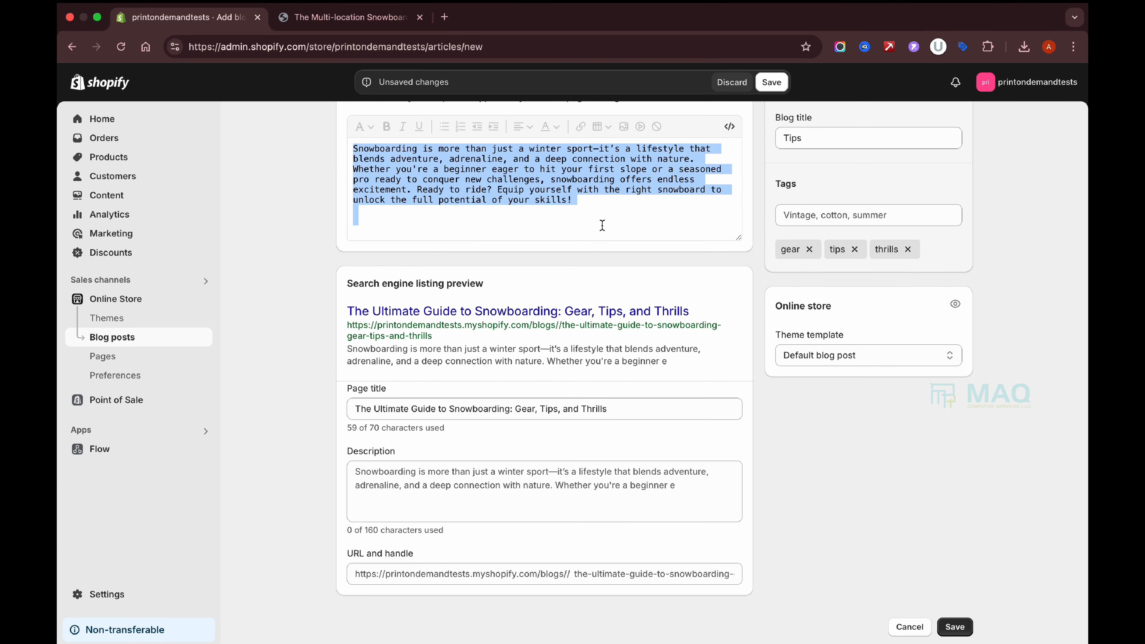
left_click(528, 466)
key("super+v")
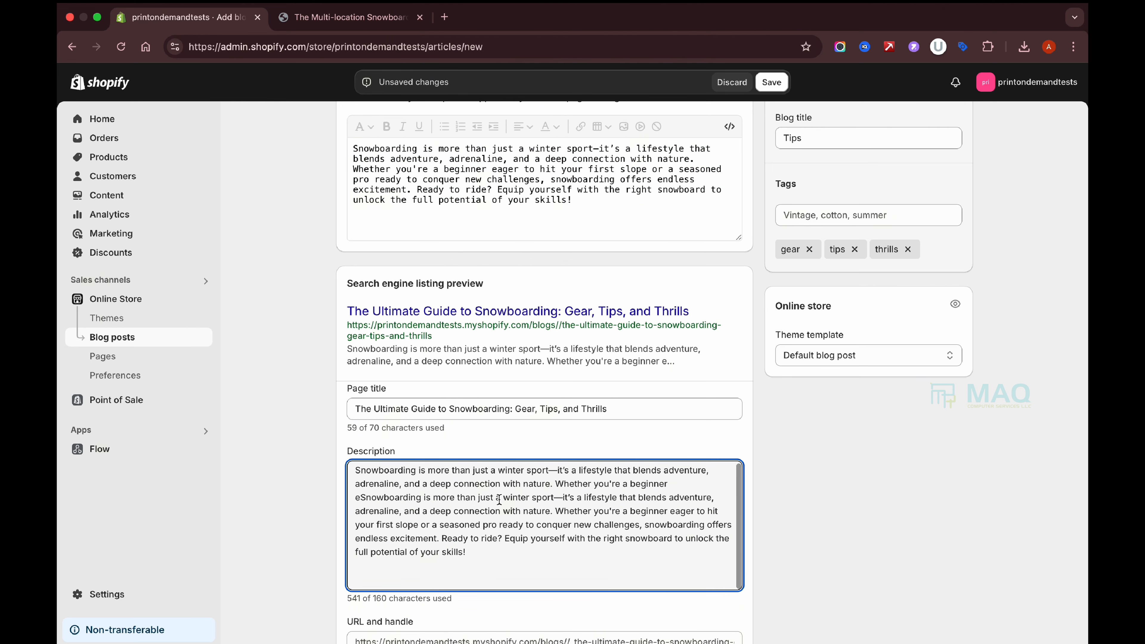
key("BackSpace")
scroll(521, 510, "down", 3)
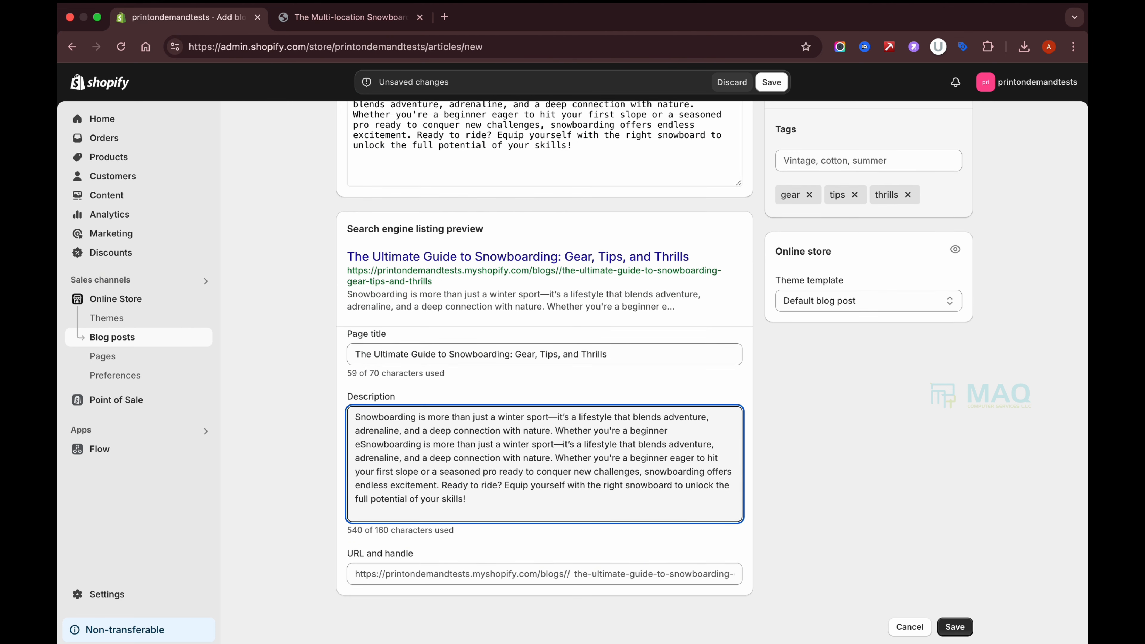
left_click(623, 575)
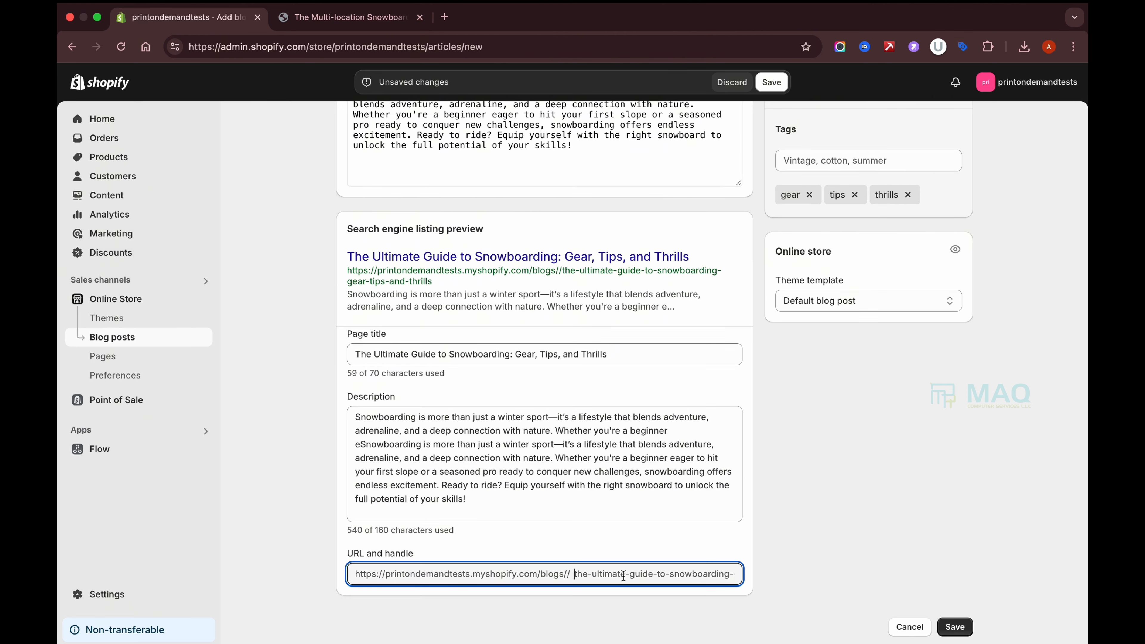
Save the post and preview the article on the storefront.
left_click(957, 627)
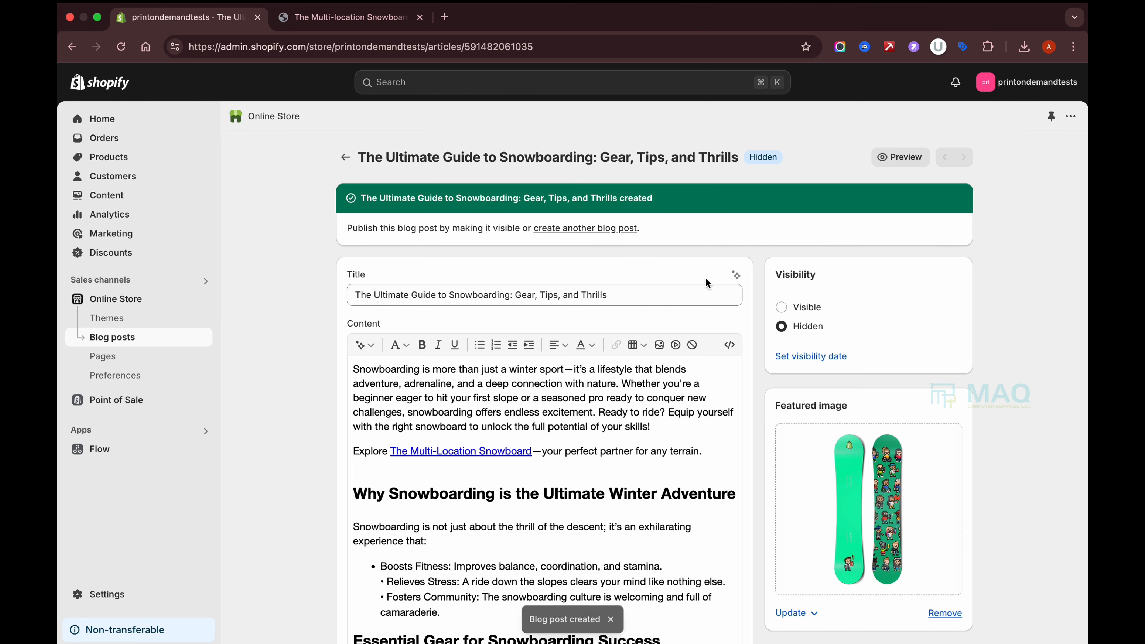
left_click(902, 161)
scroll(793, 460, "down", 10)
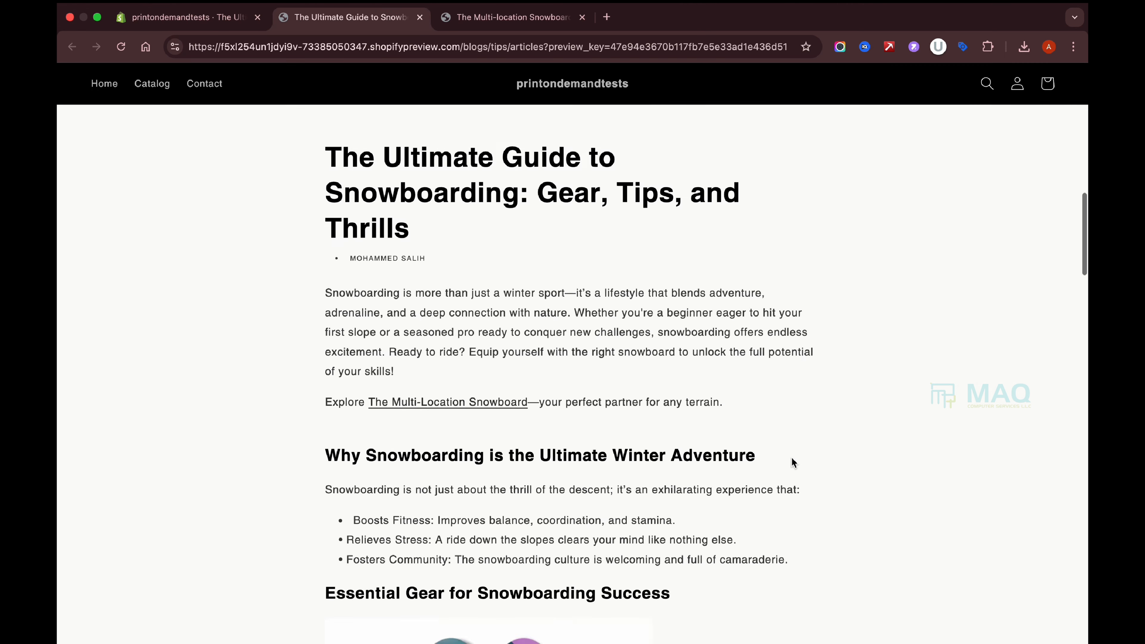
scroll(793, 462, "up", 10)
scroll(634, 335, "down", 5)
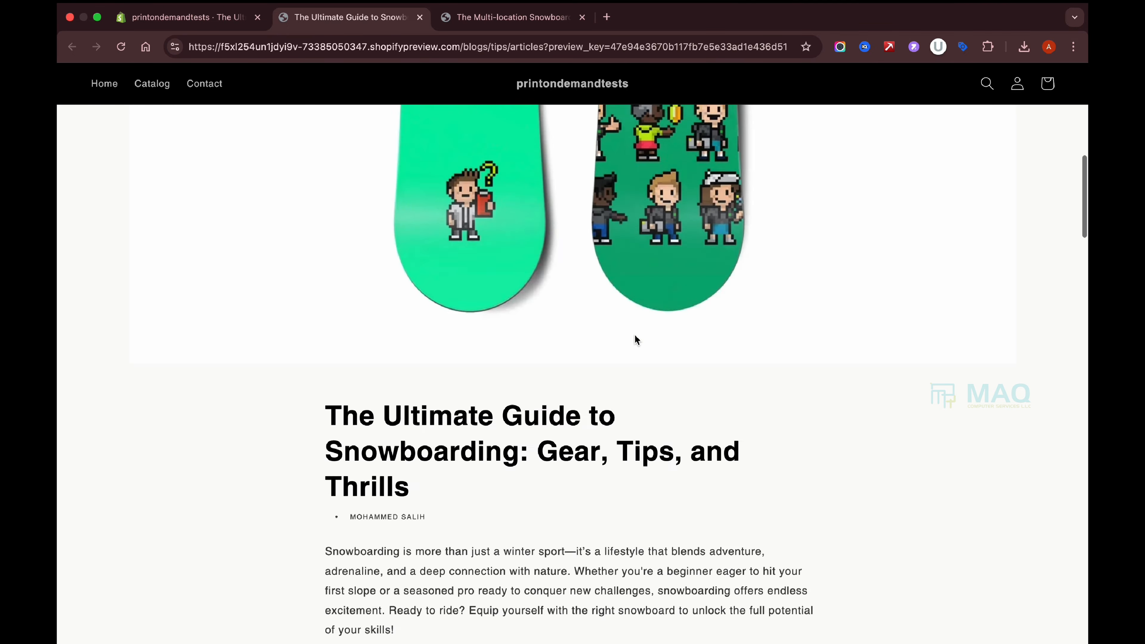
scroll(635, 339, "down", 4)
left_click_drag(327, 224, 487, 321)
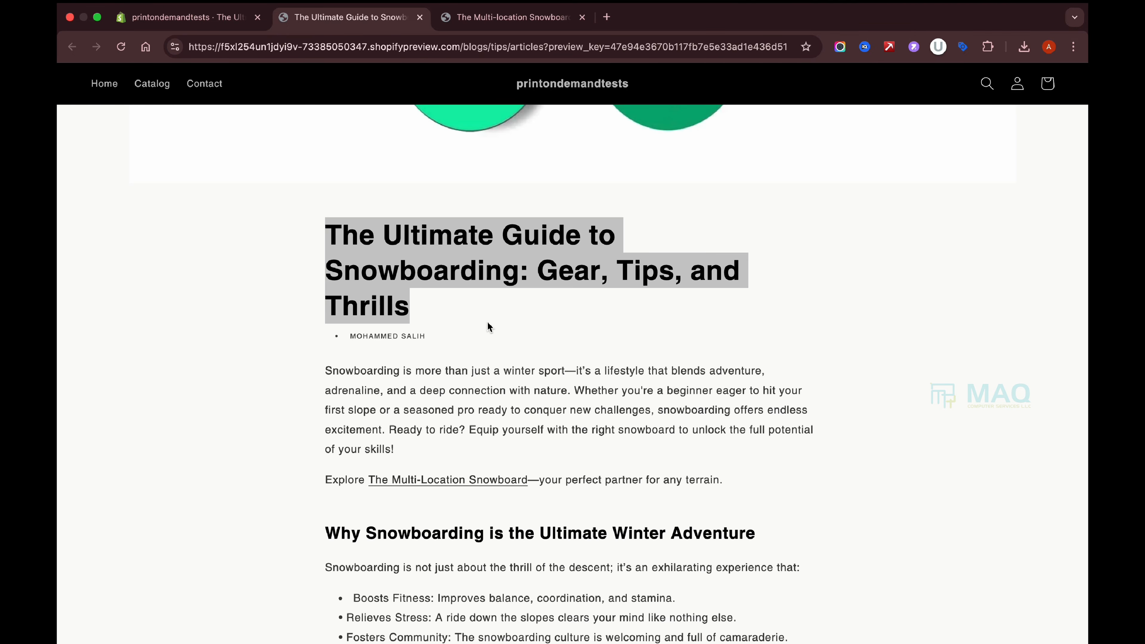
left_click(487, 321)
scroll(650, 356, "down", 5)
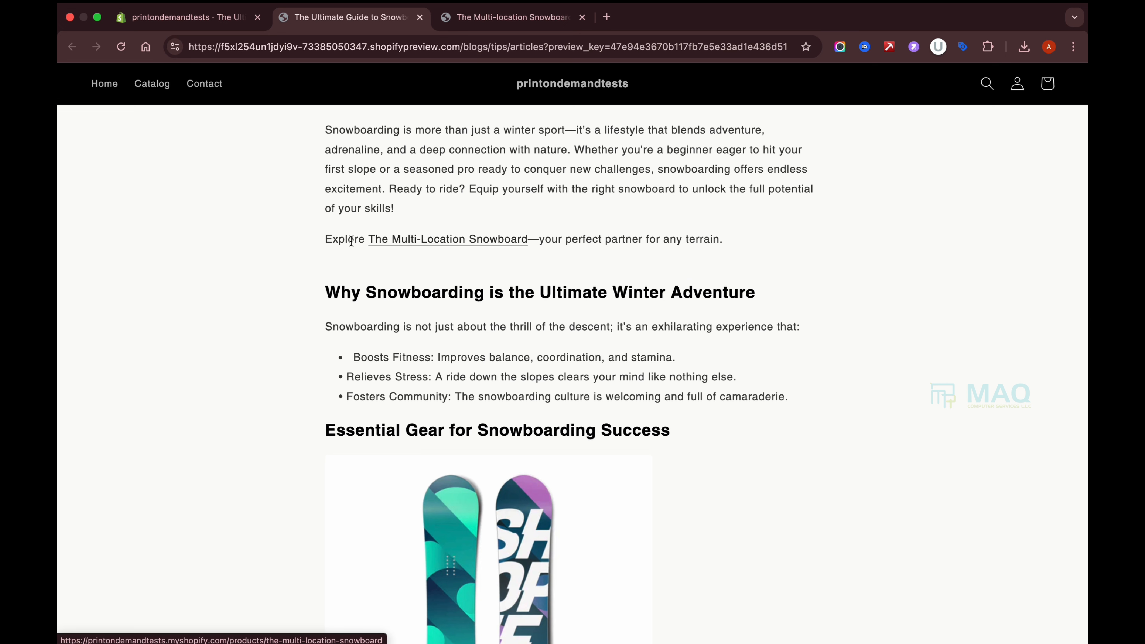
Check that the Multi-Location Snowboard link opens its product page, then close the preview.
left_click(447, 240)
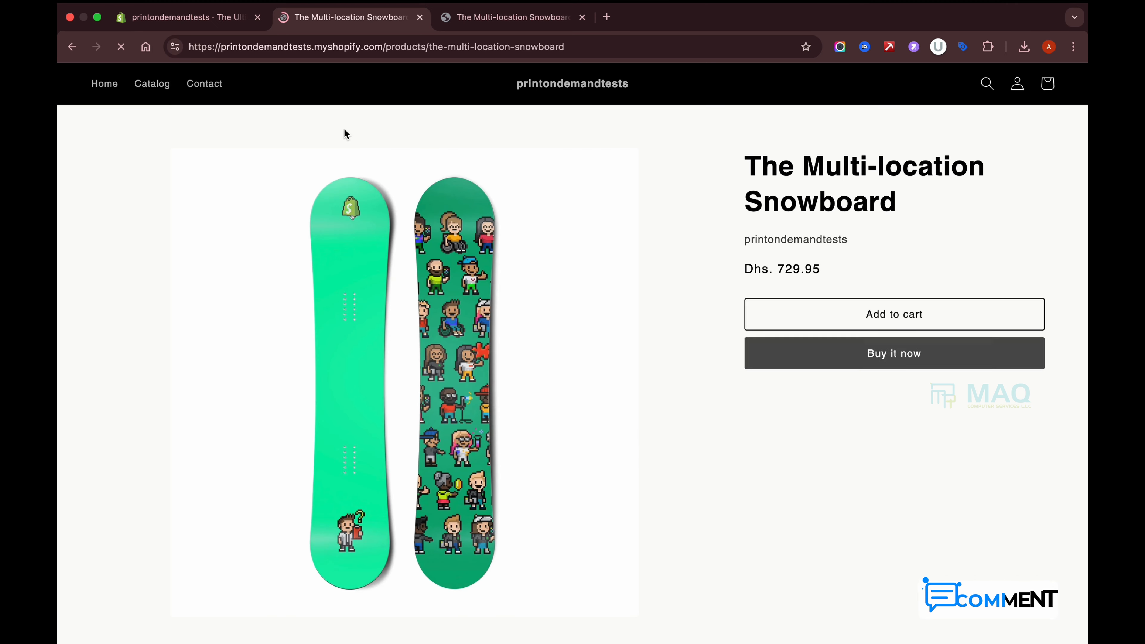
left_click(72, 47)
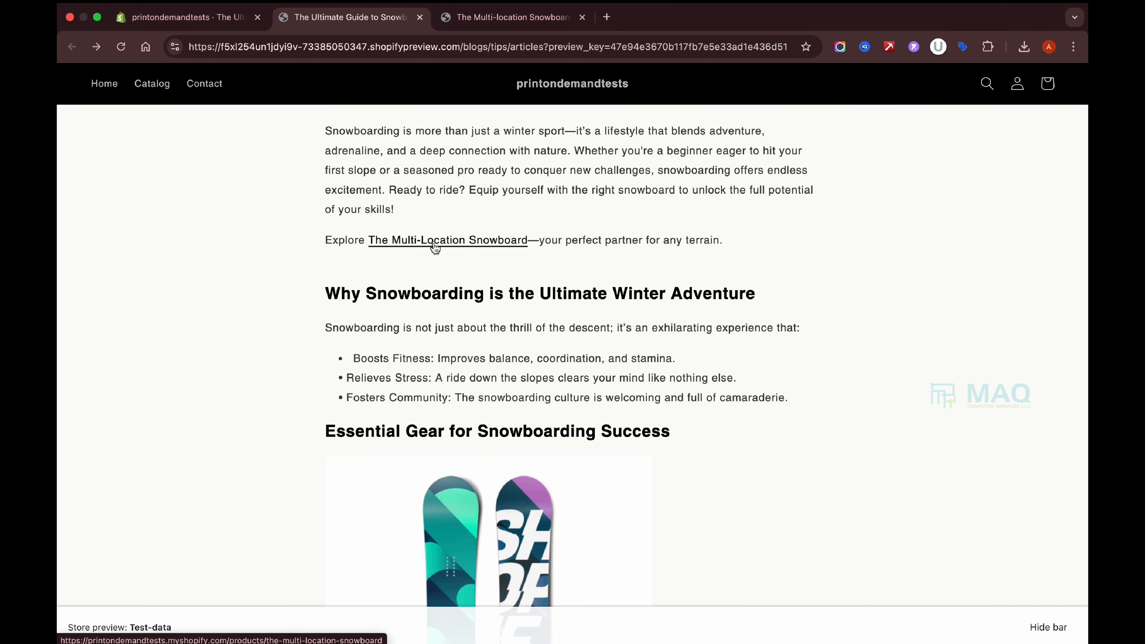
scroll(633, 383, "down", 5)
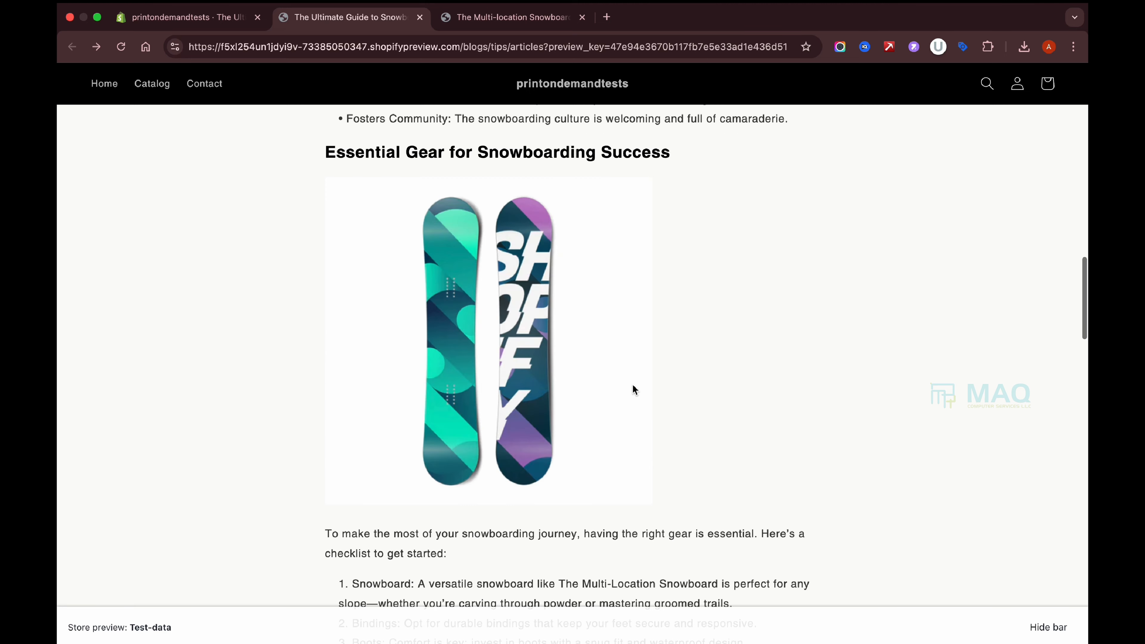
scroll(763, 320, "down", 8)
scroll(762, 321, "down", 15)
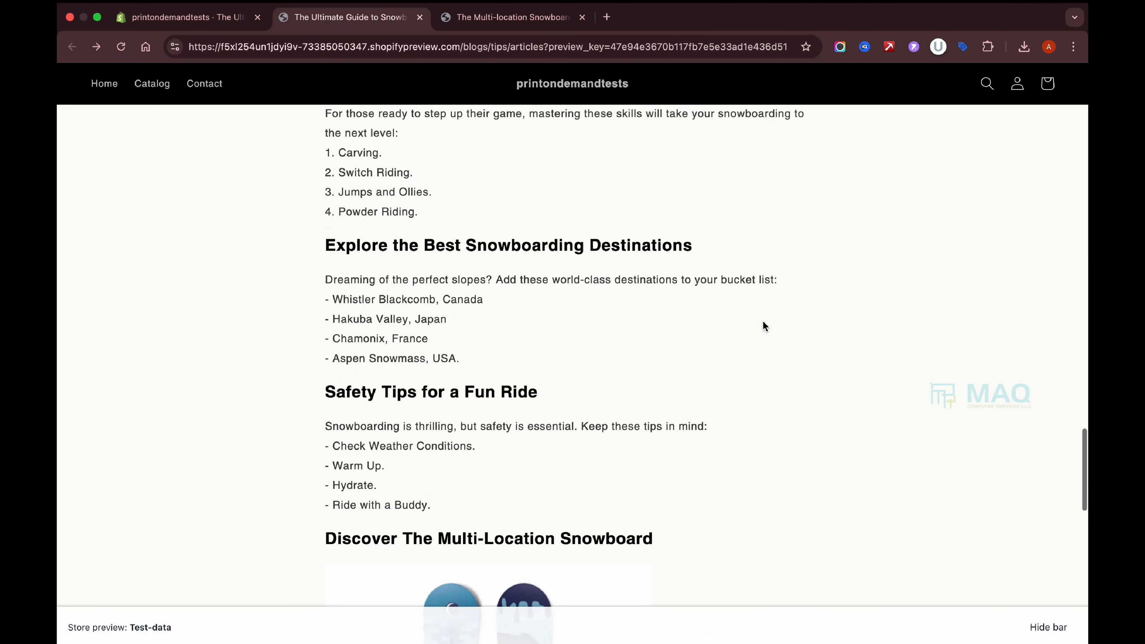
key("super+w")
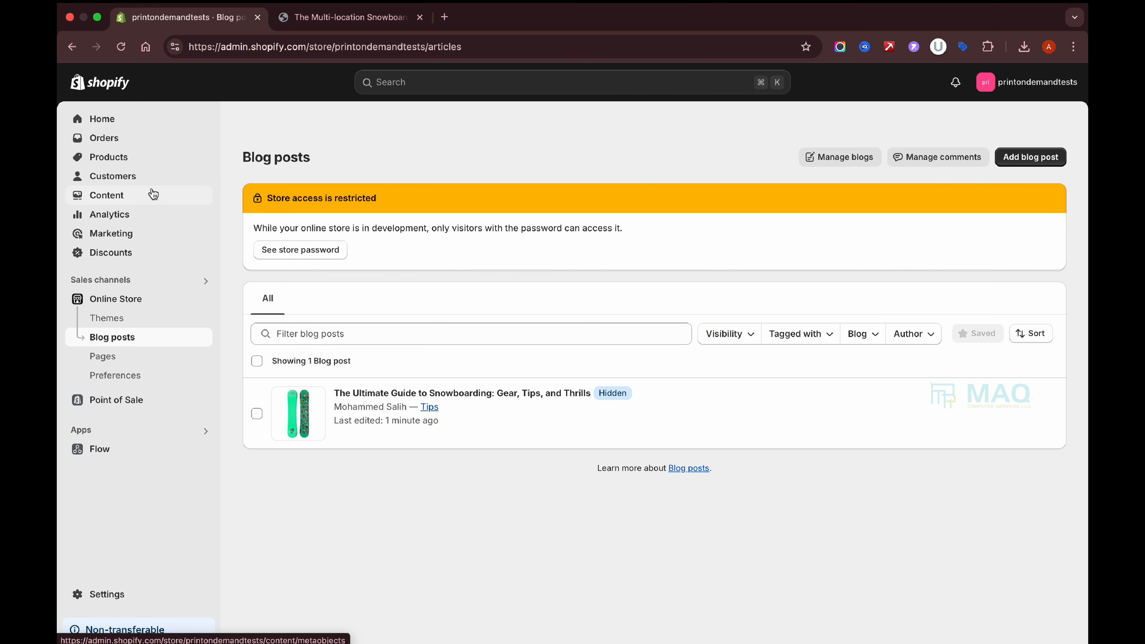
Go to Content > Menus in the admin and open Main menu for editing.
left_click(361, 19)
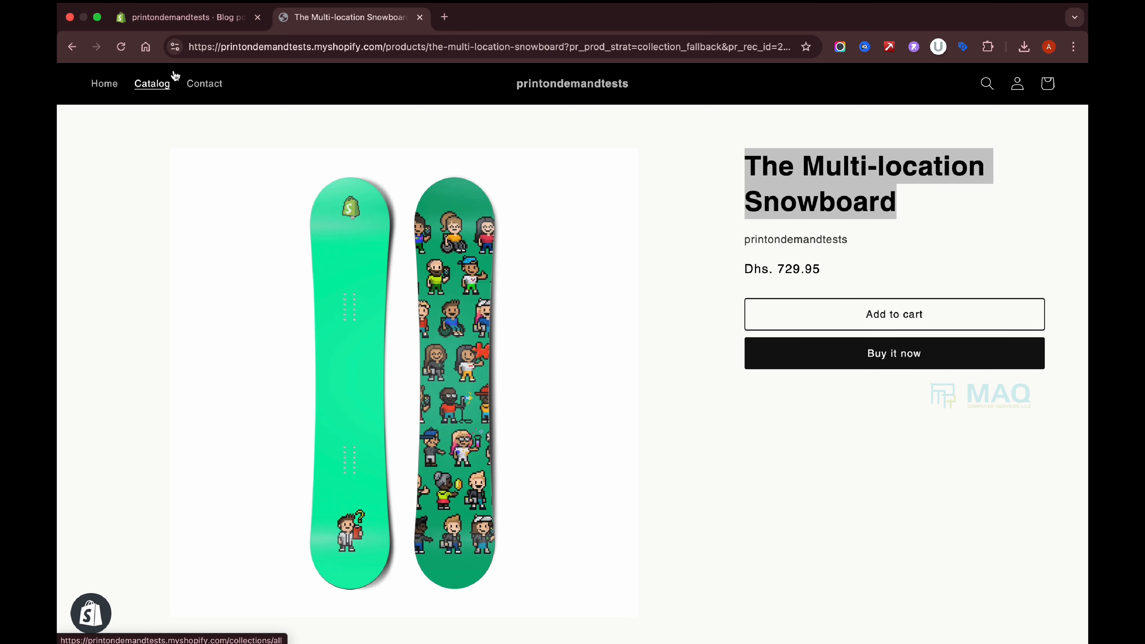
left_click(217, 18)
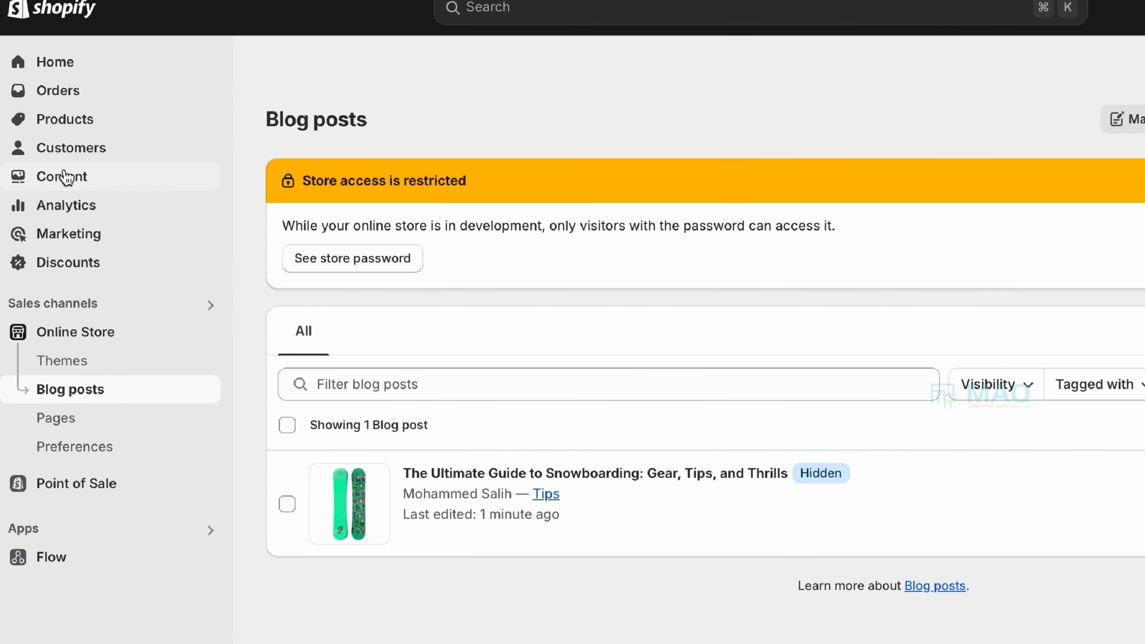
left_click(82, 178)
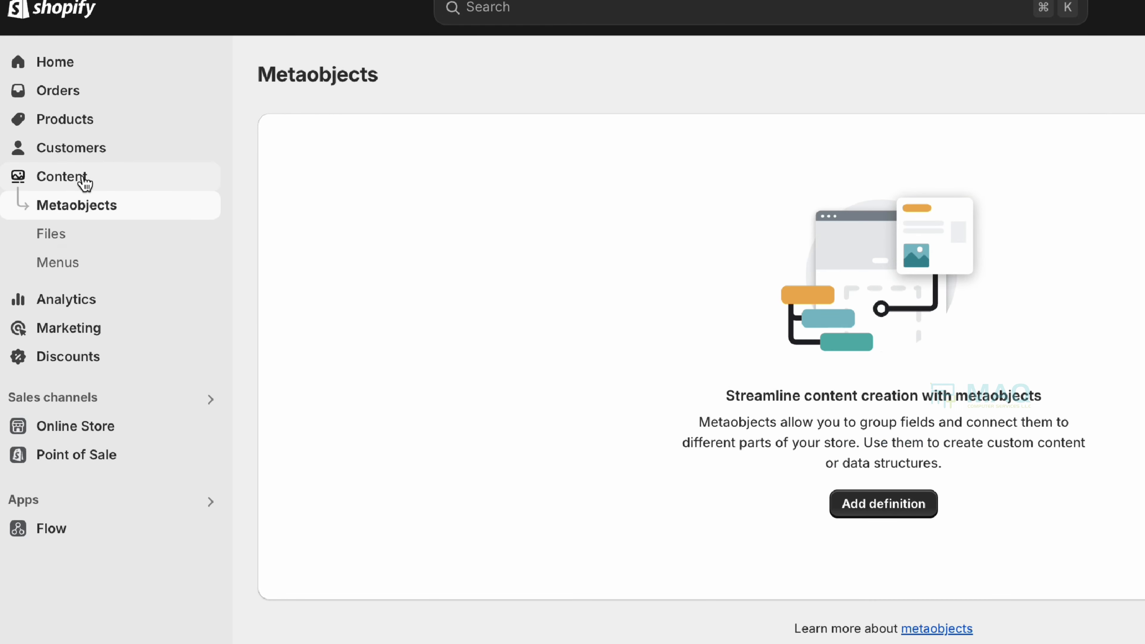
left_click(79, 266)
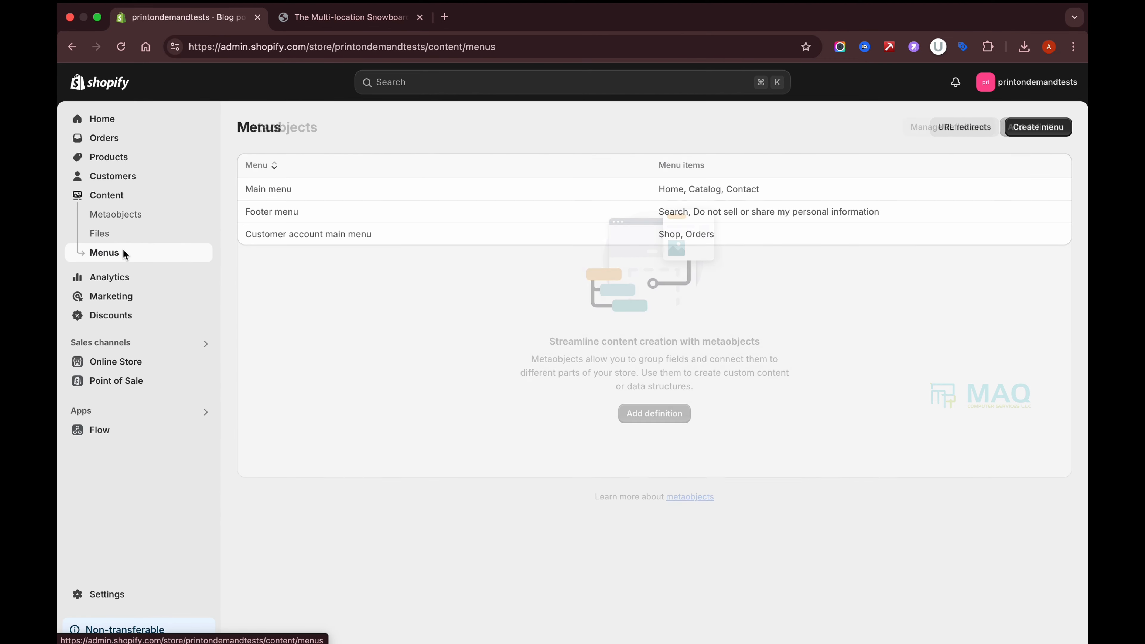
left_click(268, 190)
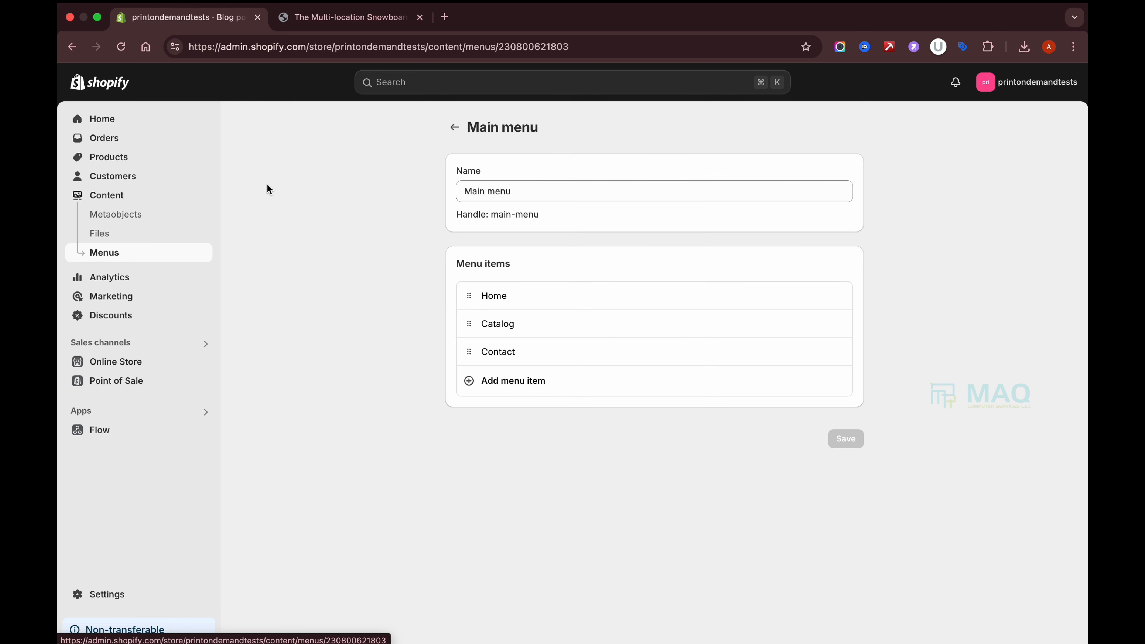
Add a 'Blog' menu item linking to Tips, move it above Contact, and save.
left_click(524, 384)
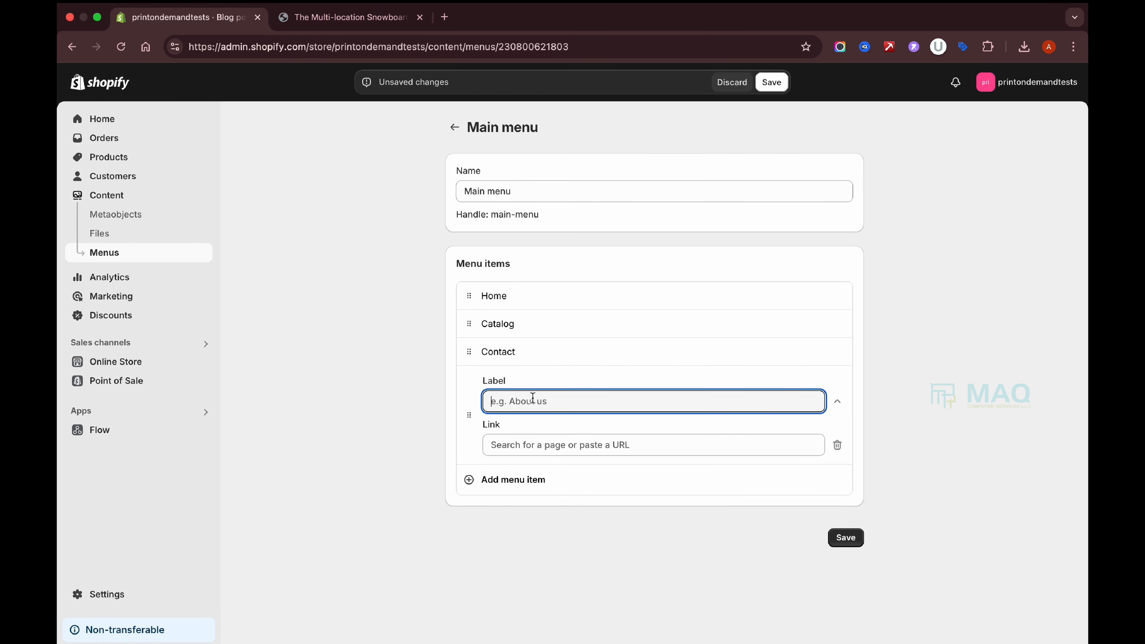
type("Blog")
left_click(644, 445)
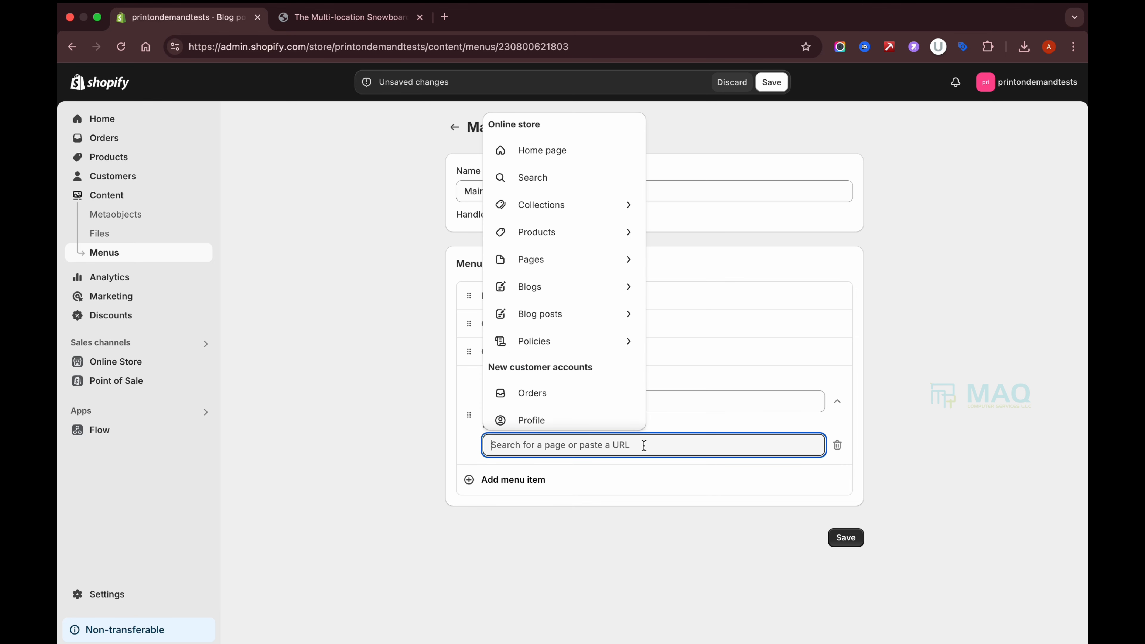
left_click(624, 291)
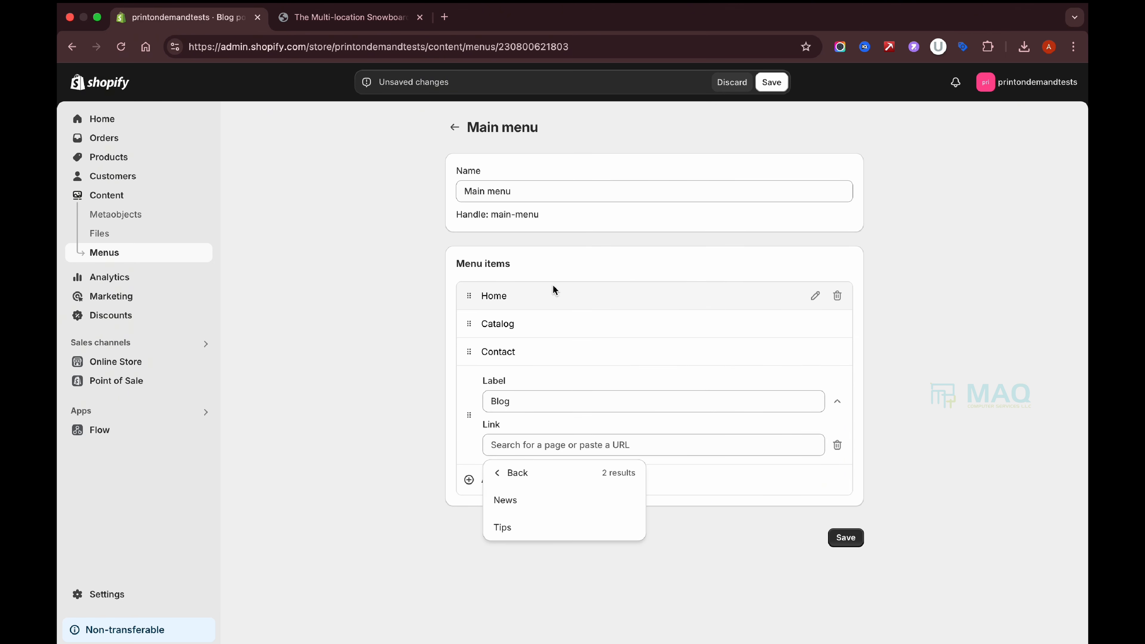
left_click(507, 527)
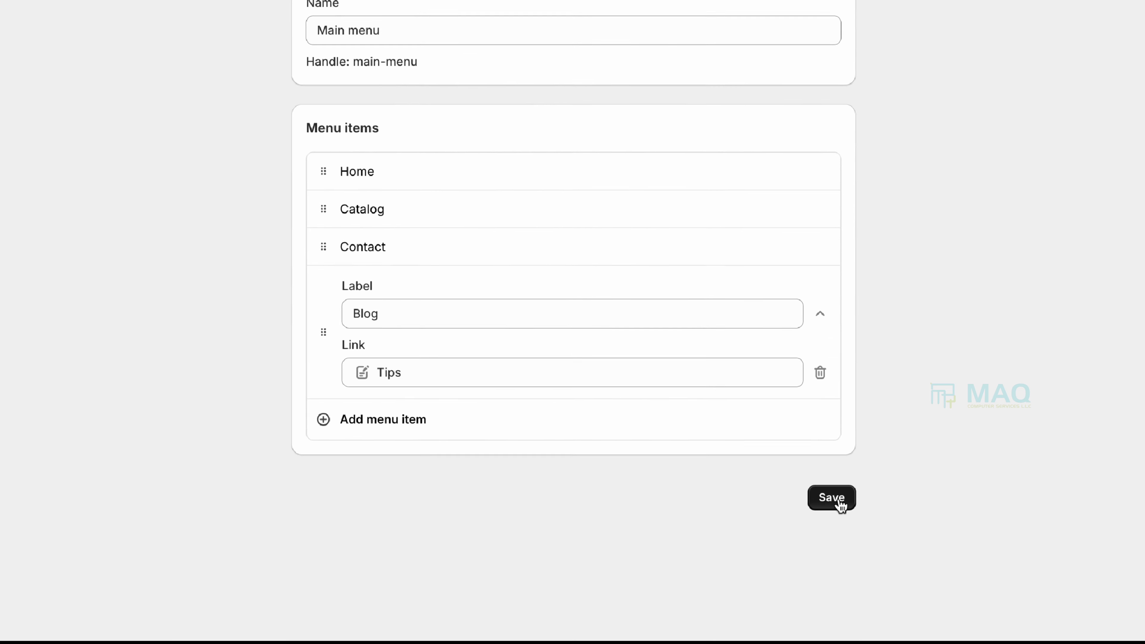
left_click(839, 503)
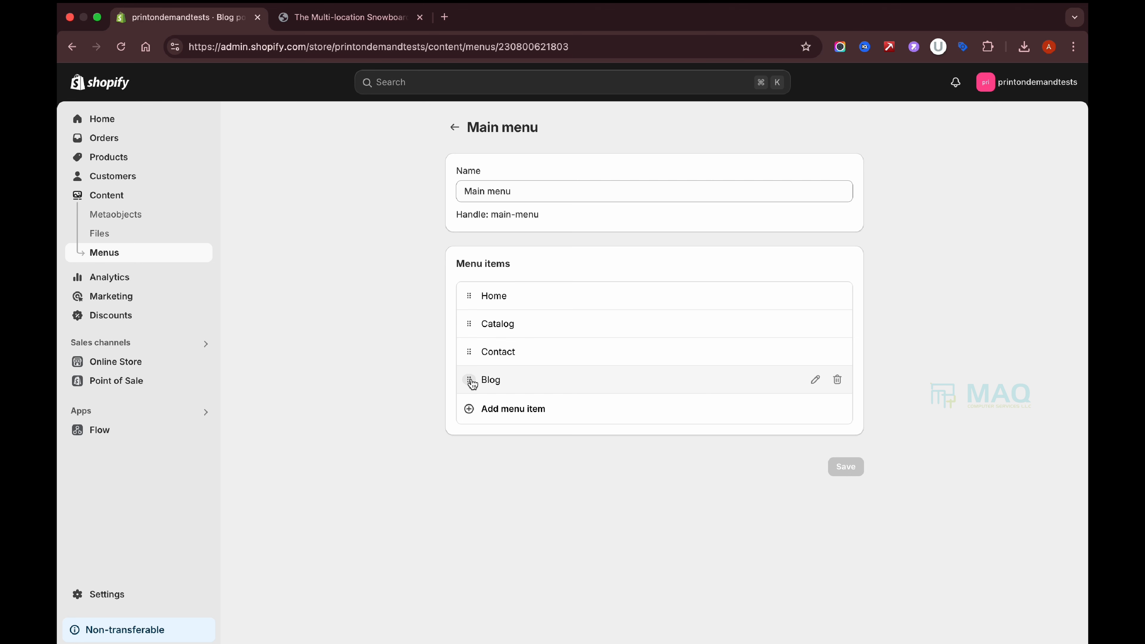
left_click_drag(469, 379, 472, 356)
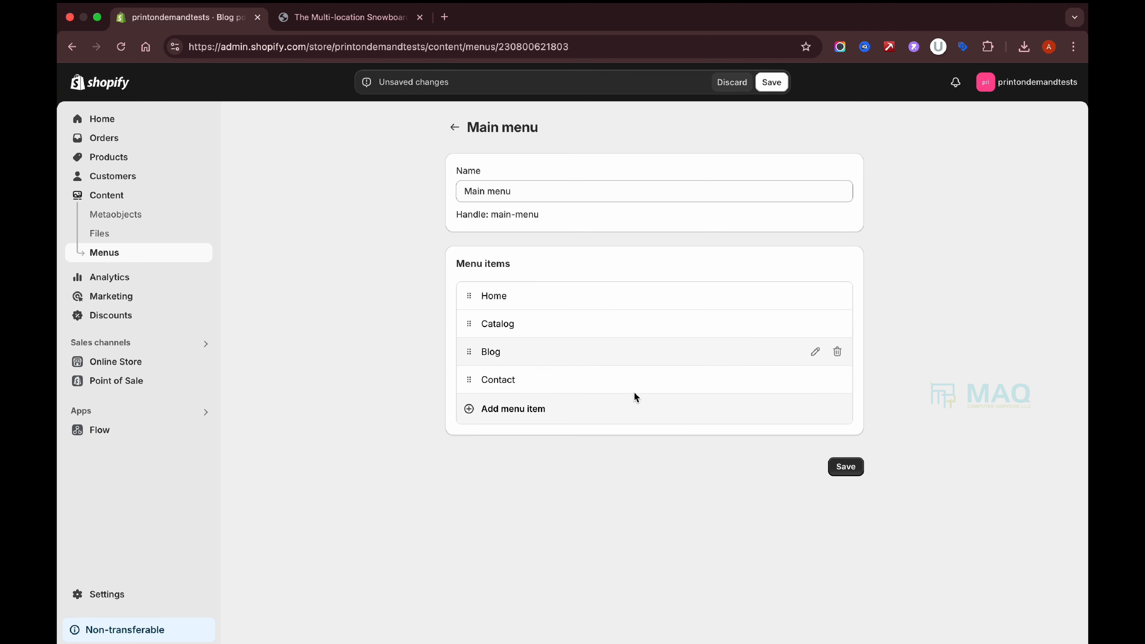
left_click(837, 471)
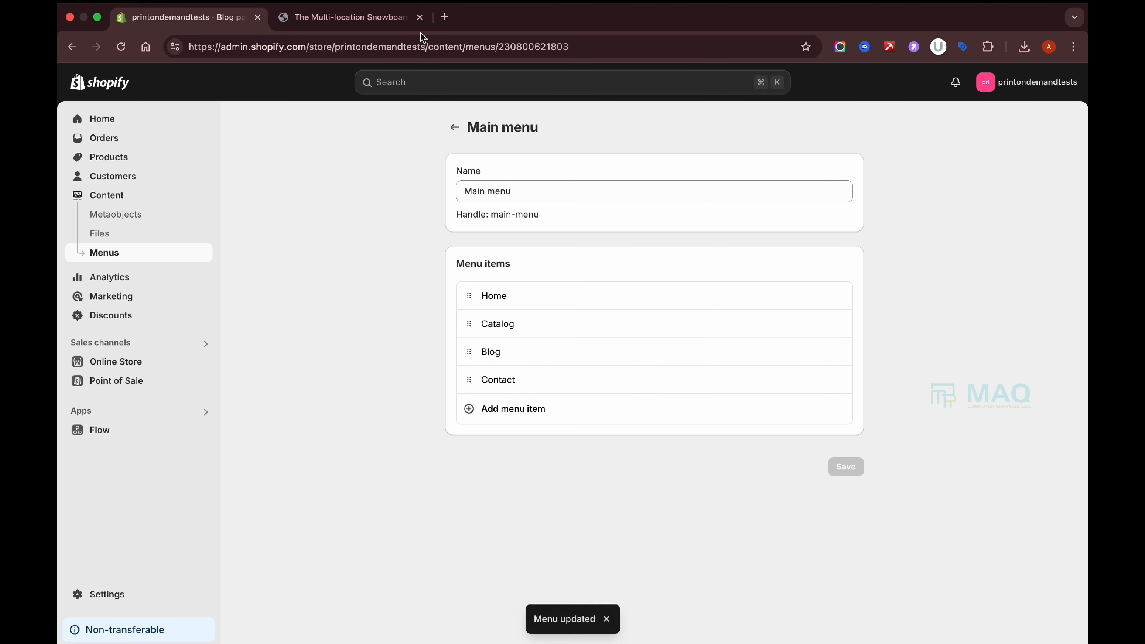
left_click(350, 17)
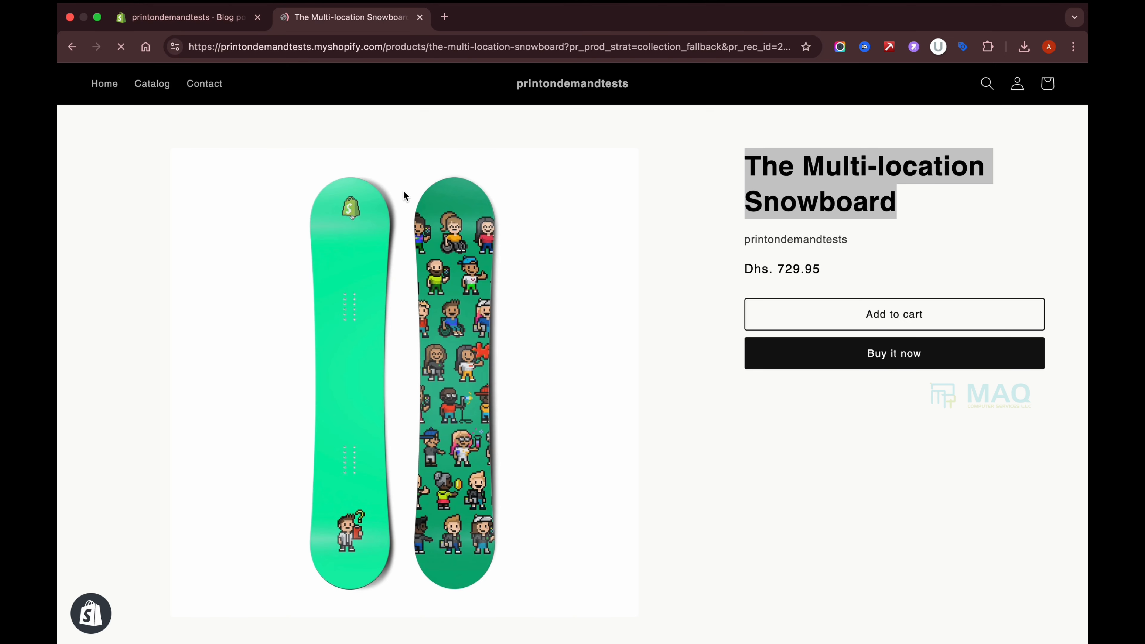
Reload the storefront, follow the Blog menu link to Tips, and open the snowboarding guide.
key("super+r")
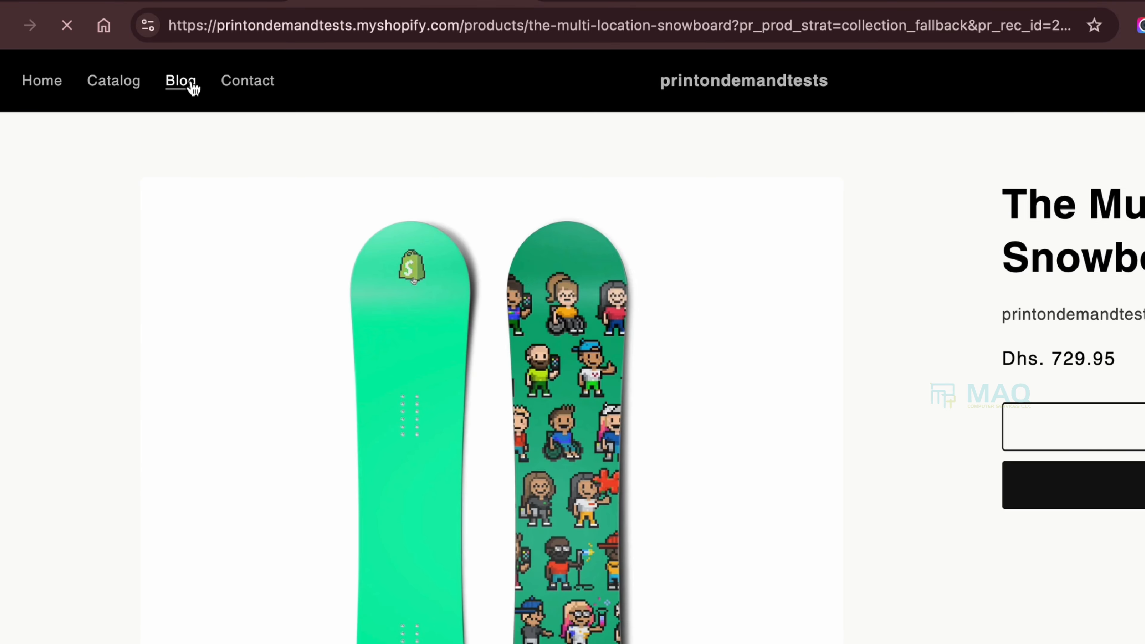
left_click(180, 81)
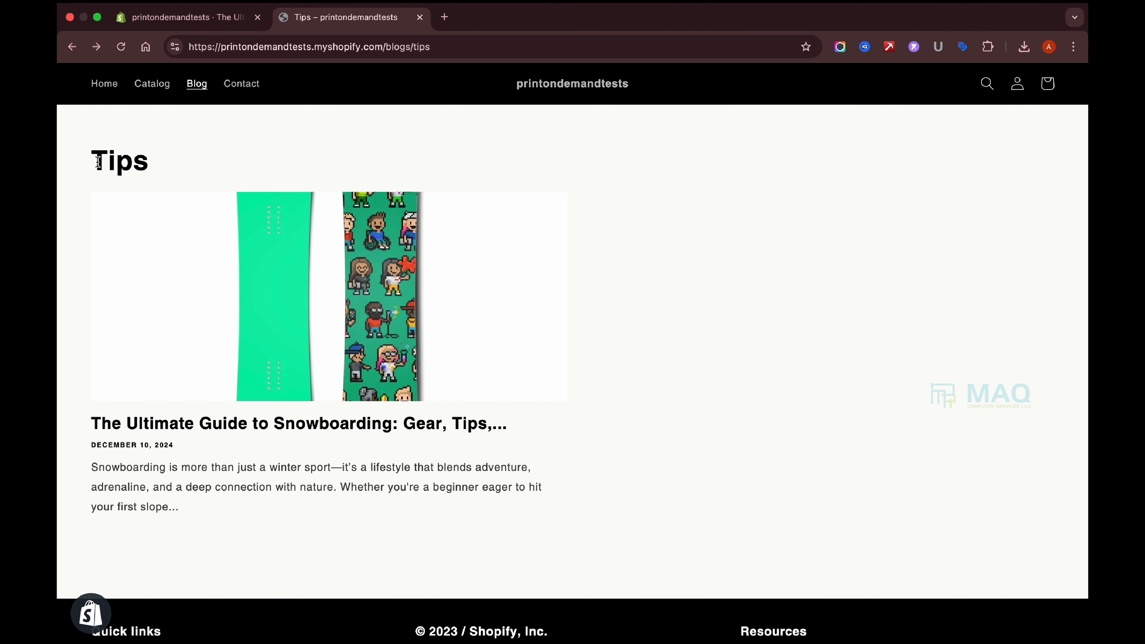
left_click_drag(98, 161, 167, 161)
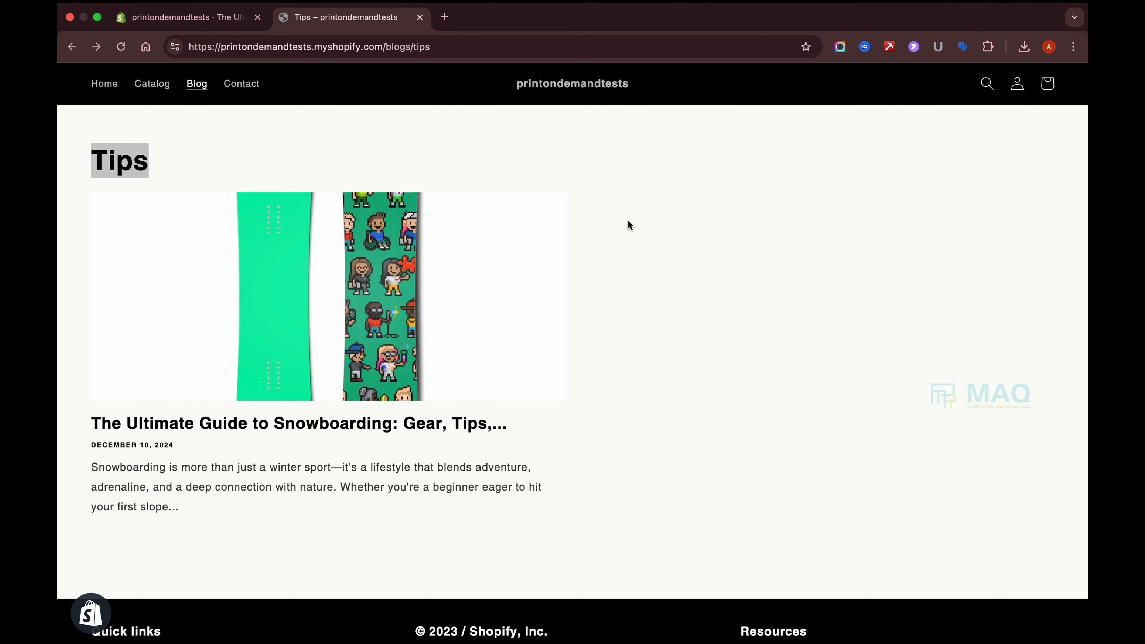
left_click(207, 17)
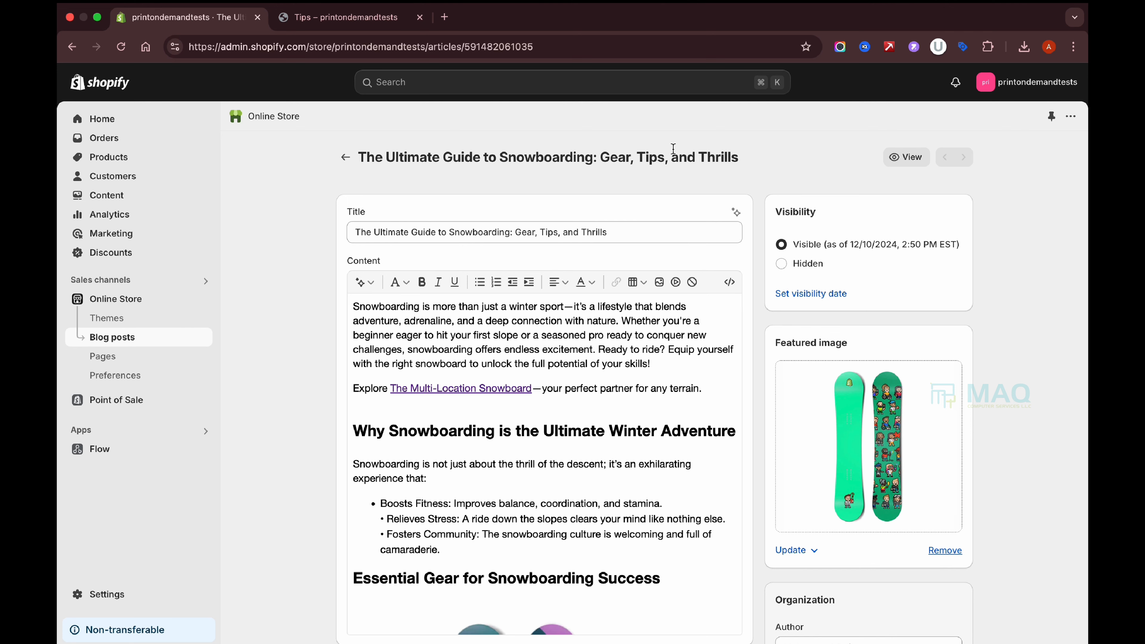
left_click(345, 17)
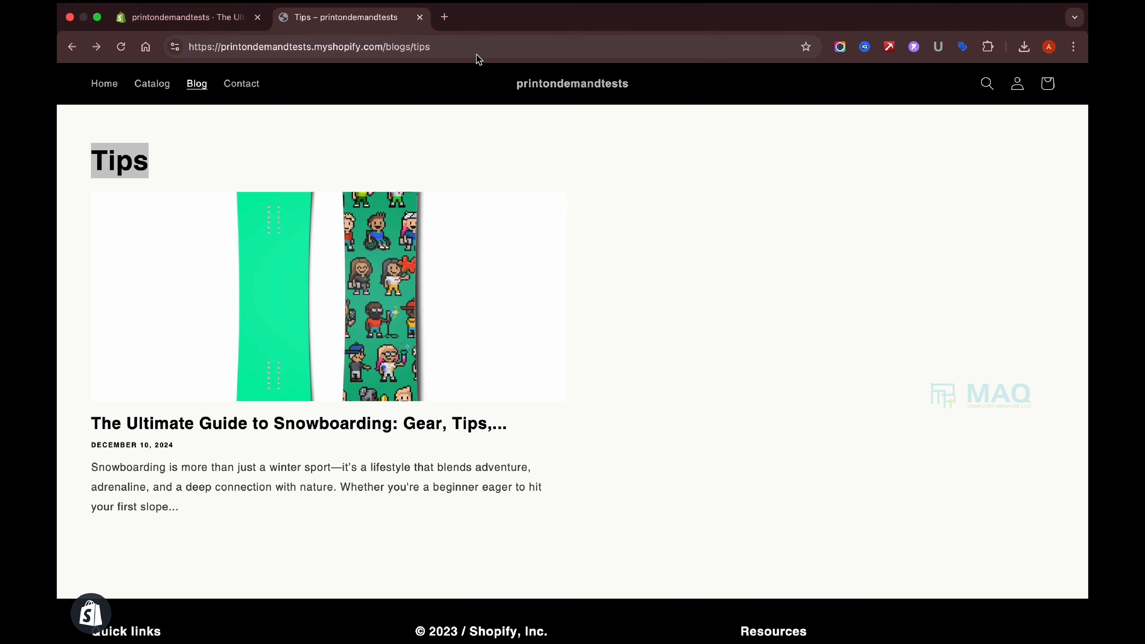
left_click(443, 337)
left_click(724, 50)
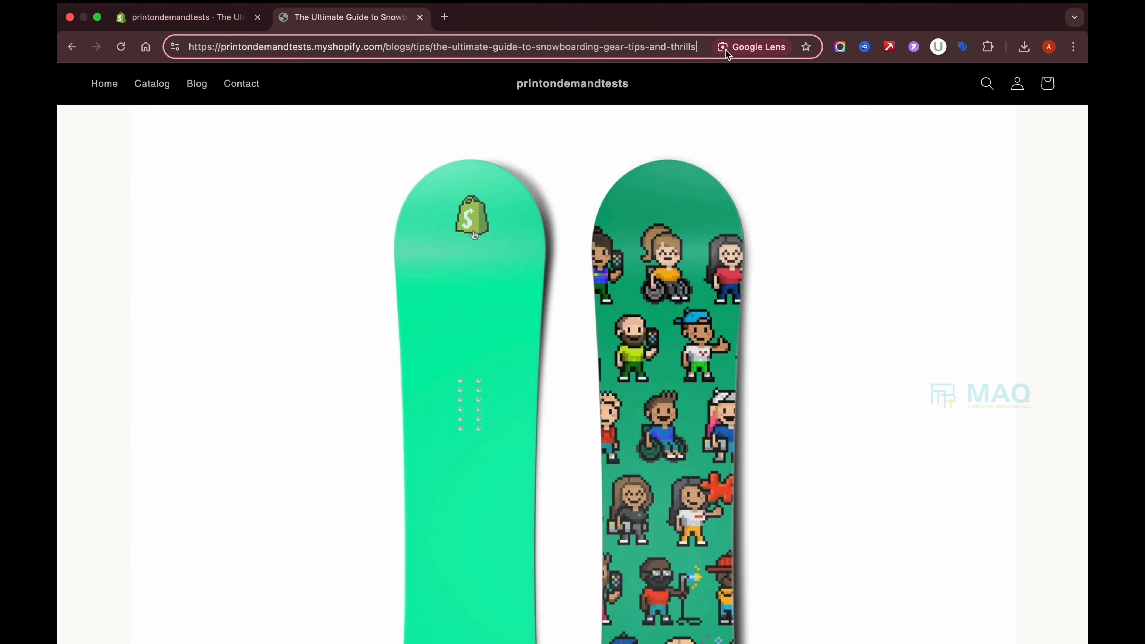